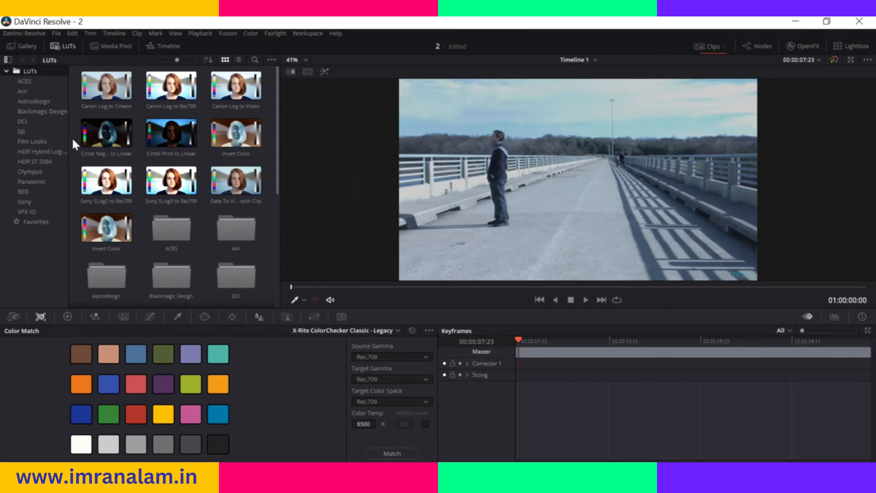
# Step: View the stills Gallery in place of the LUTs browser, briefly show the mini timeline, and close both
pyautogui.click(24, 48)
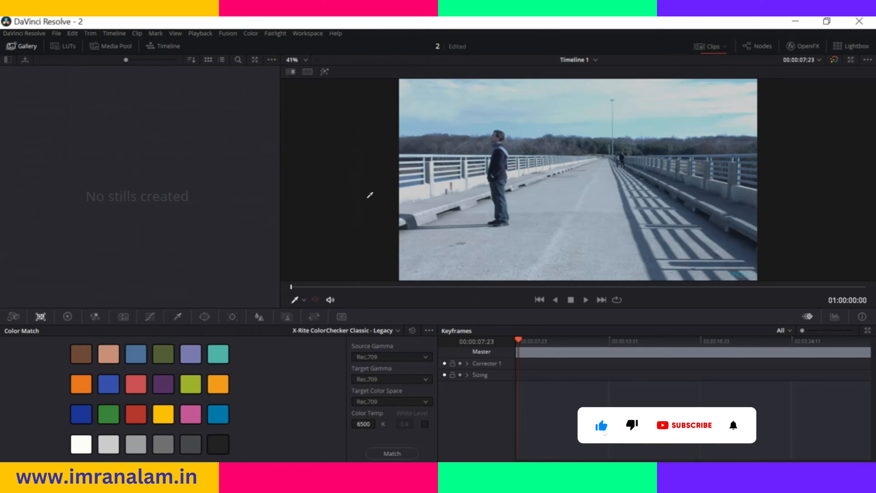
pyautogui.click(165, 46)
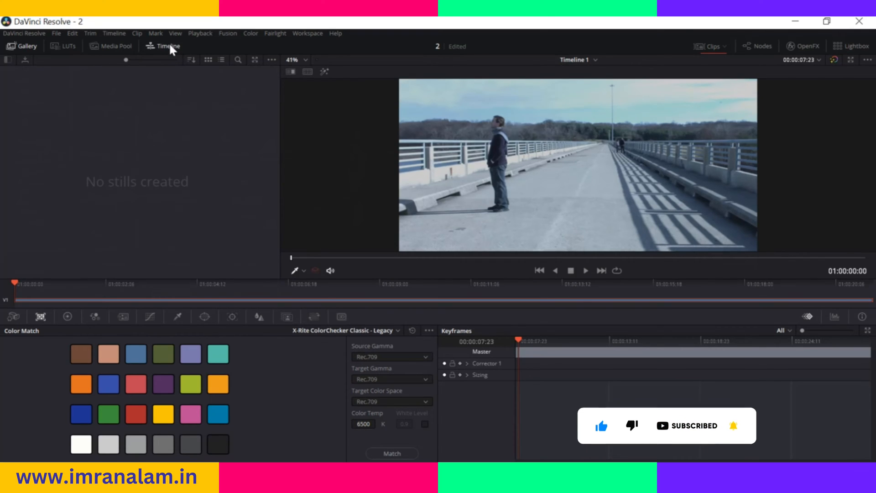
pyautogui.click(167, 46)
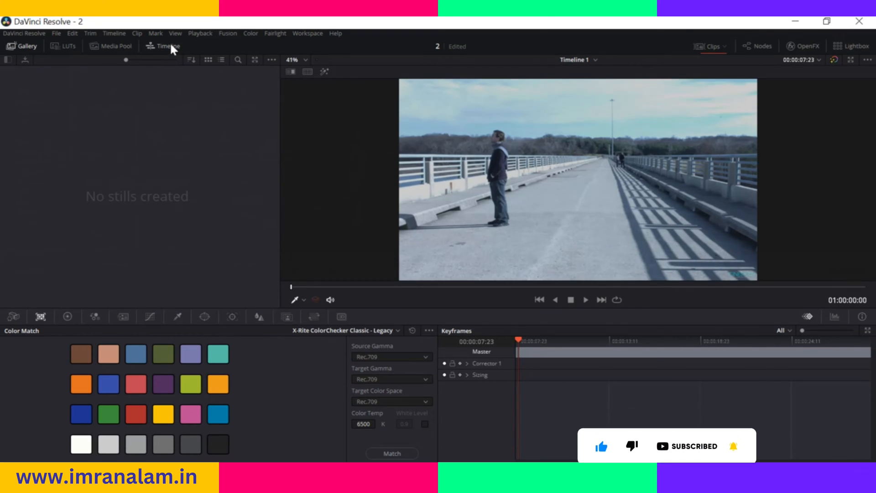
pyautogui.click(25, 46)
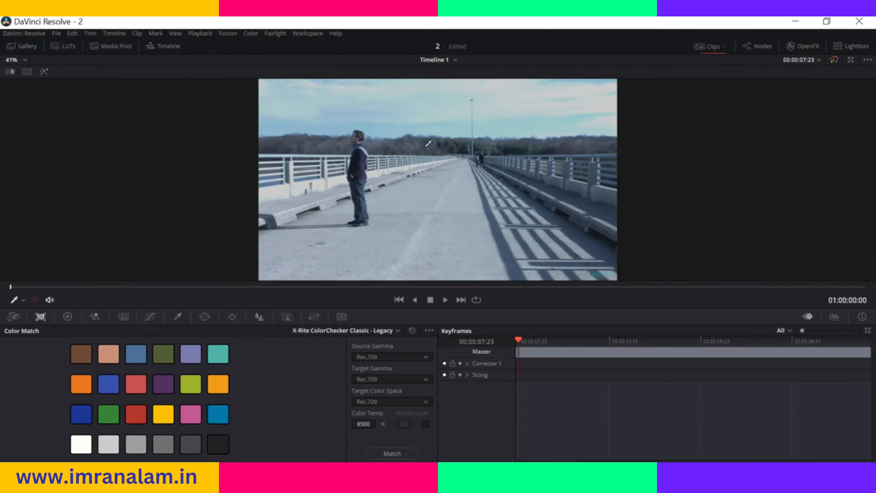
# Step: Show the node graph and shift node 01 slightly within it
pyautogui.click(761, 45)
pyautogui.moveTo(609, 147); pyautogui.dragTo(590, 140)
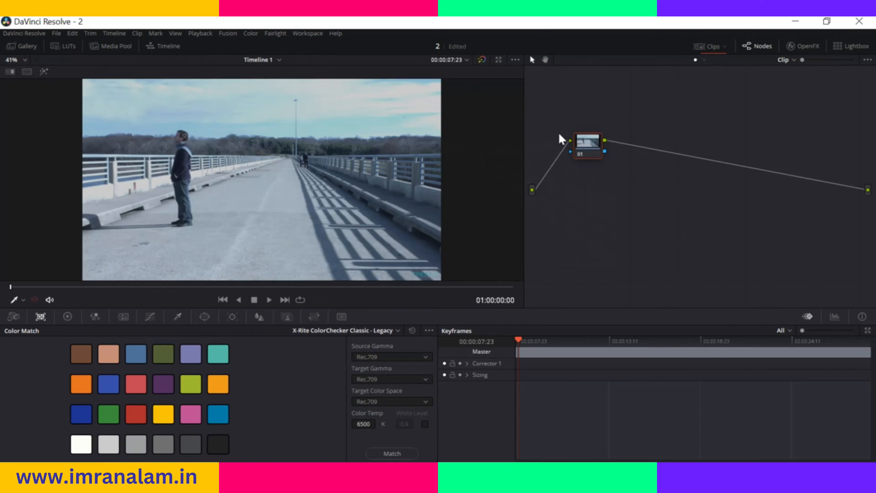
pyautogui.moveTo(590, 143); pyautogui.dragTo(598, 142)
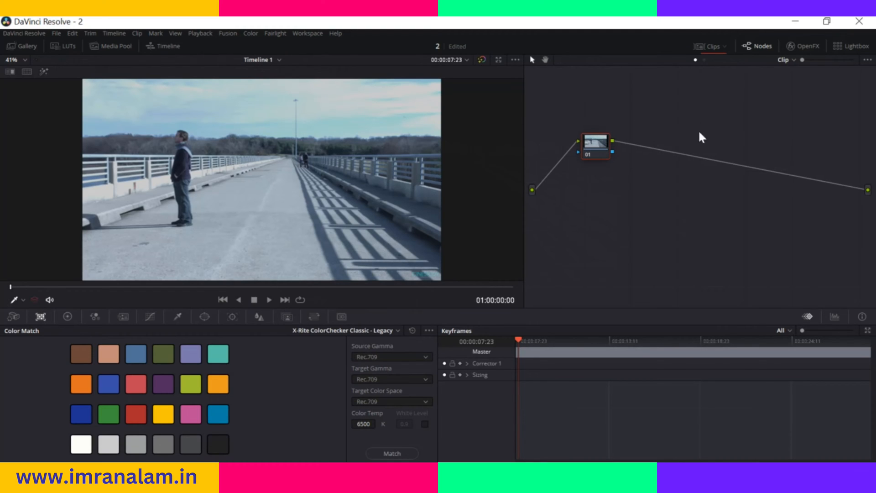
# Step: Browse the OpenFX library's ResolveFX effects from Blur through Color, Generate, Light, Refine and Revival, and close the library
pyautogui.click(804, 45)
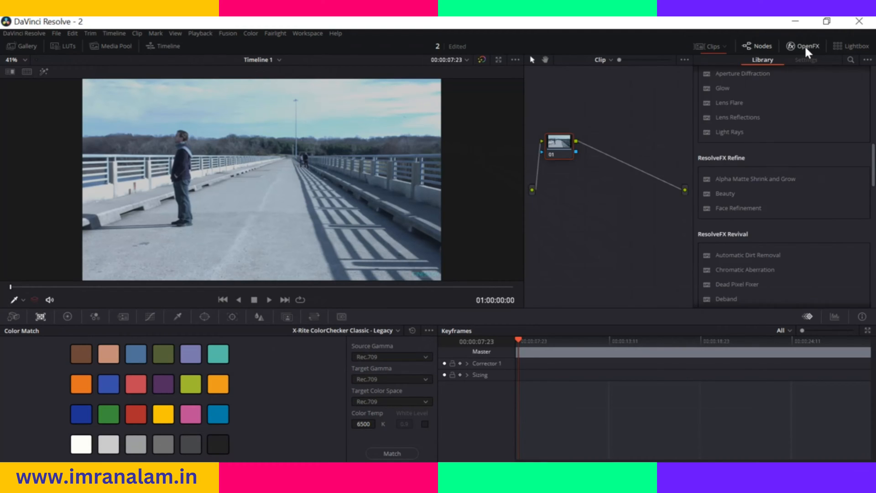
pyautogui.scroll(3, 742, 163)
pyautogui.scroll(7, 744, 163)
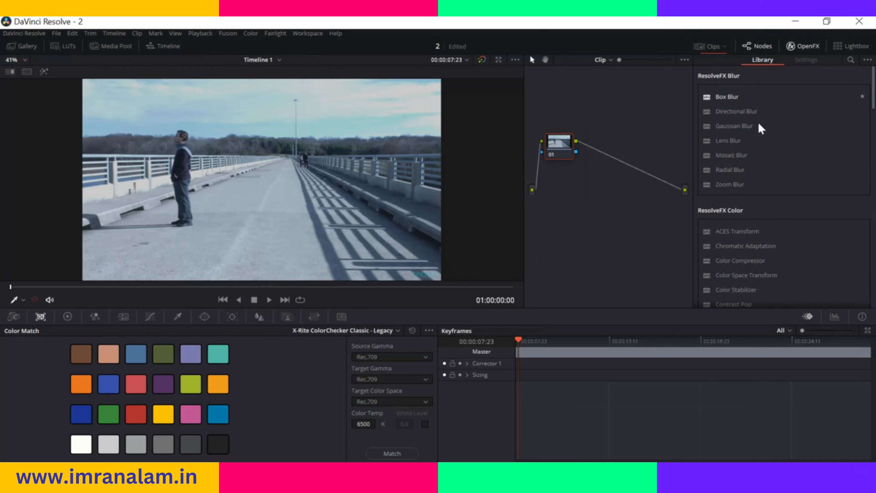
pyautogui.scroll(-2, 762, 150)
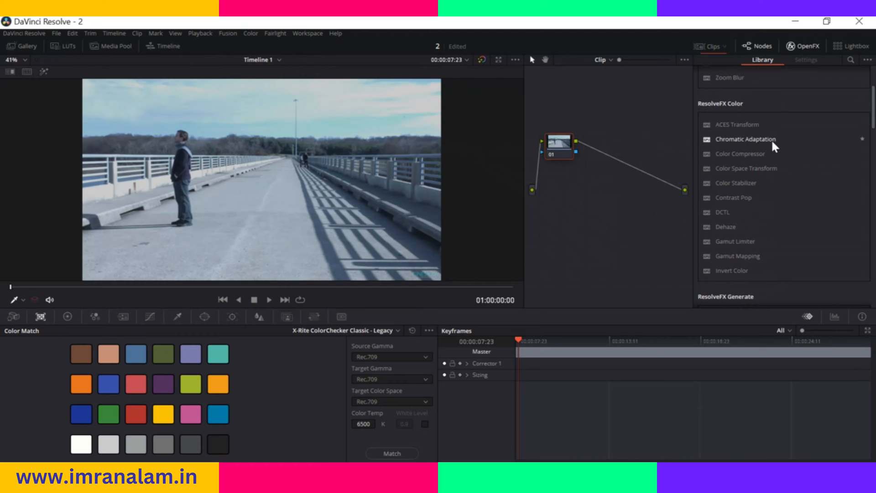
pyautogui.scroll(-2, 753, 174)
pyautogui.scroll(-2, 753, 173)
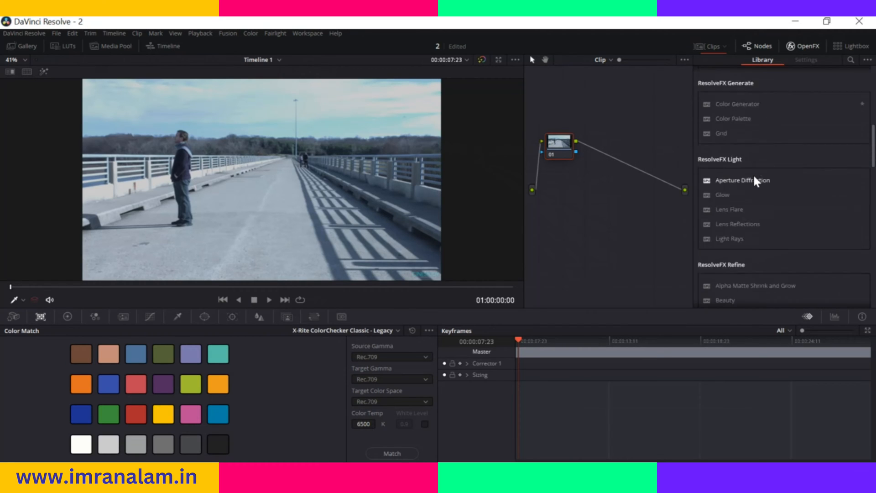
pyautogui.scroll(3, 752, 174)
pyautogui.scroll(-3, 752, 174)
pyautogui.scroll(-3, 754, 179)
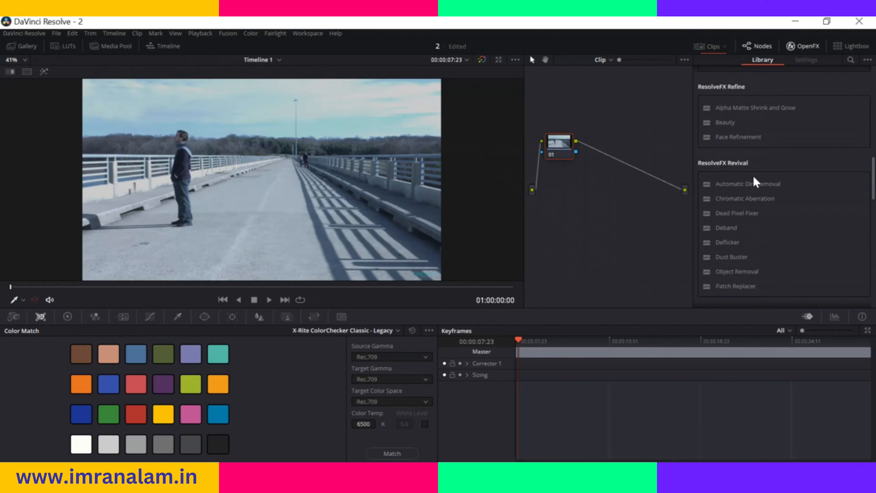
pyautogui.click(799, 42)
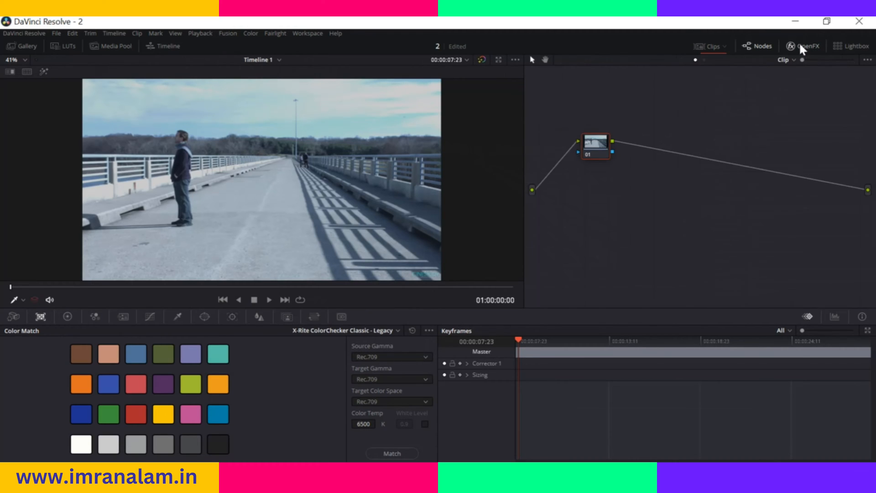
# Step: Hide the node graph and briefly view the clips in the Media Pool before closing it
pyautogui.click(756, 46)
pyautogui.click(758, 47)
pyautogui.click(761, 46)
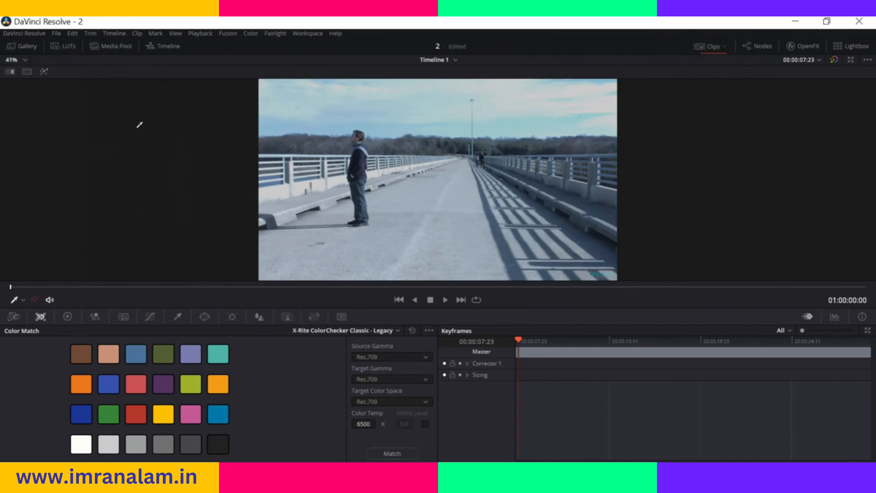
pyautogui.click(110, 50)
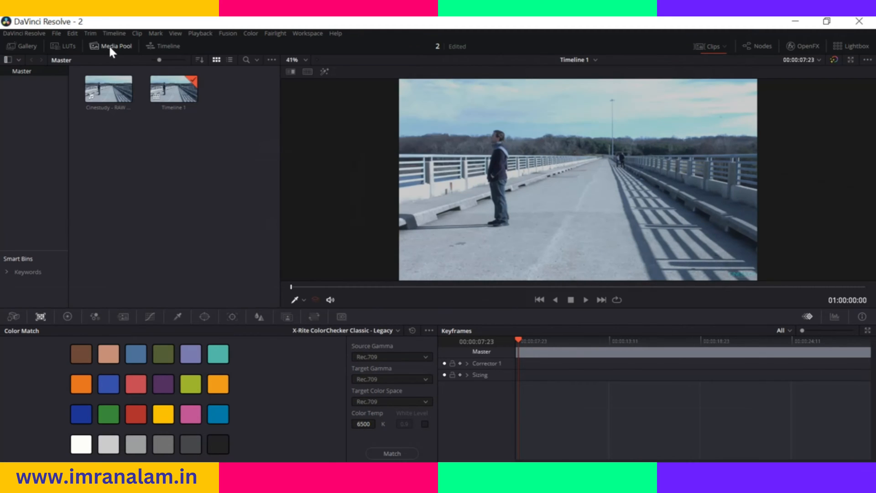
pyautogui.click(110, 47)
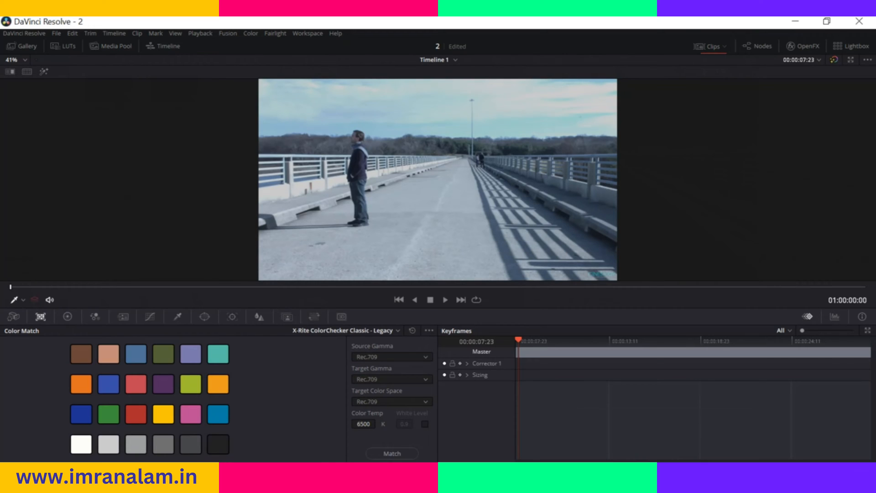
# Step: Examine the Camera Raw settings and the Color Match chart
pyautogui.click(11, 316)
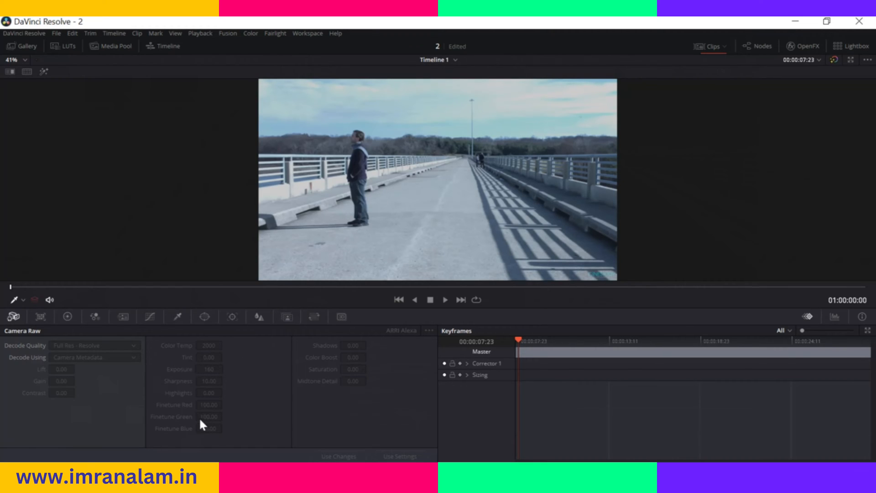
pyautogui.click(39, 318)
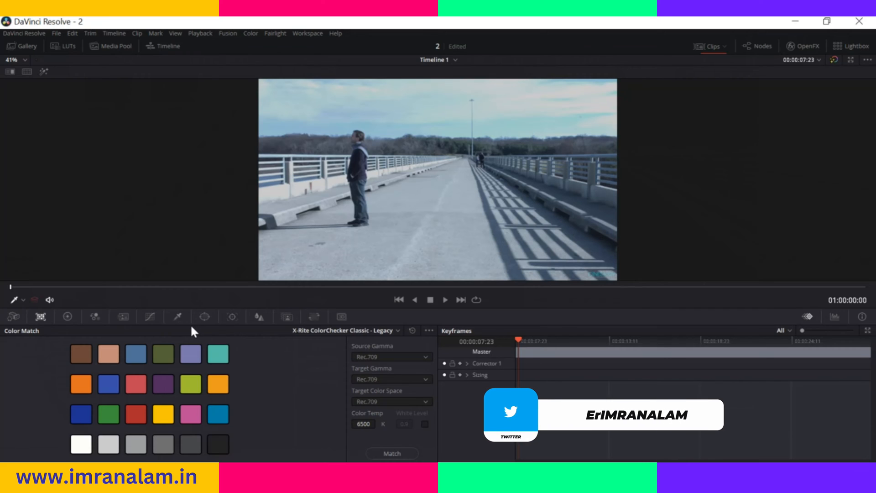
# Step: In the Color Wheels, set Lift to -0.01, 0.06, -0.05, 0.26 and Gamma to -0.03, -0.05, -0.01, -0.19
pyautogui.click(67, 316)
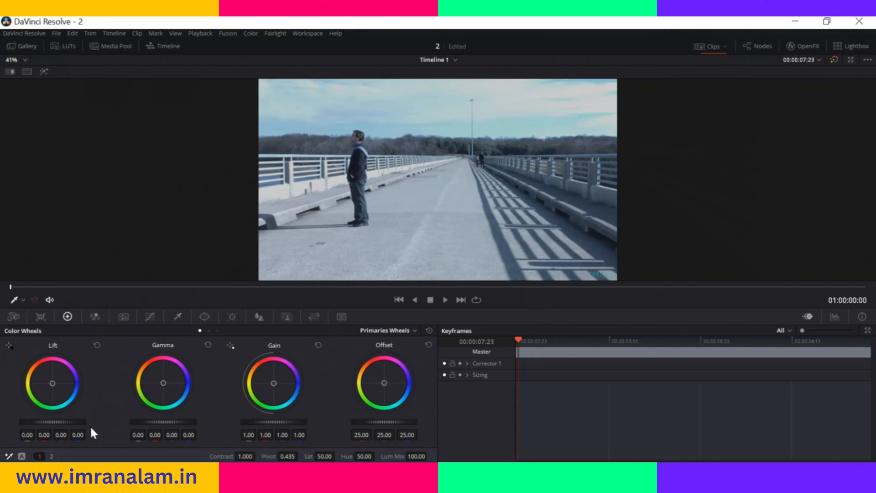
pyautogui.moveTo(59, 421); pyautogui.dragTo(57, 420)
pyautogui.moveTo(163, 421); pyautogui.dragTo(161, 421)
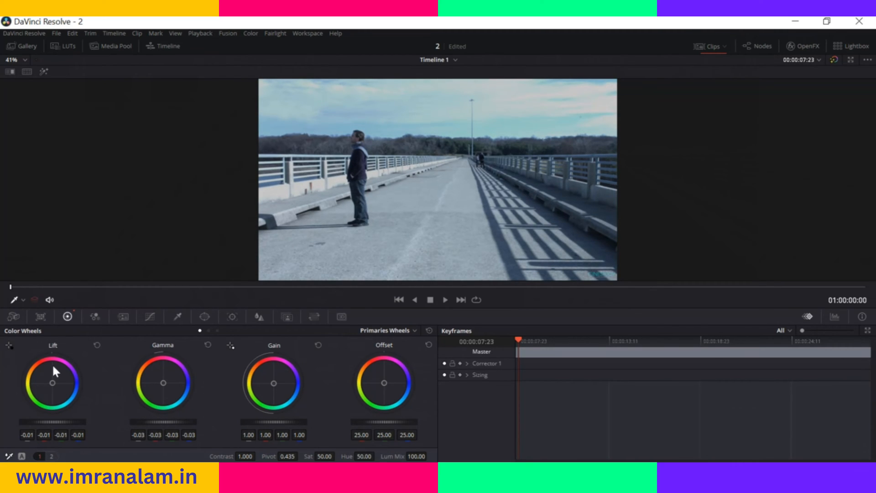
pyautogui.moveTo(50, 381); pyautogui.dragTo(72, 383)
pyautogui.moveTo(165, 383); pyautogui.dragTo(152, 384)
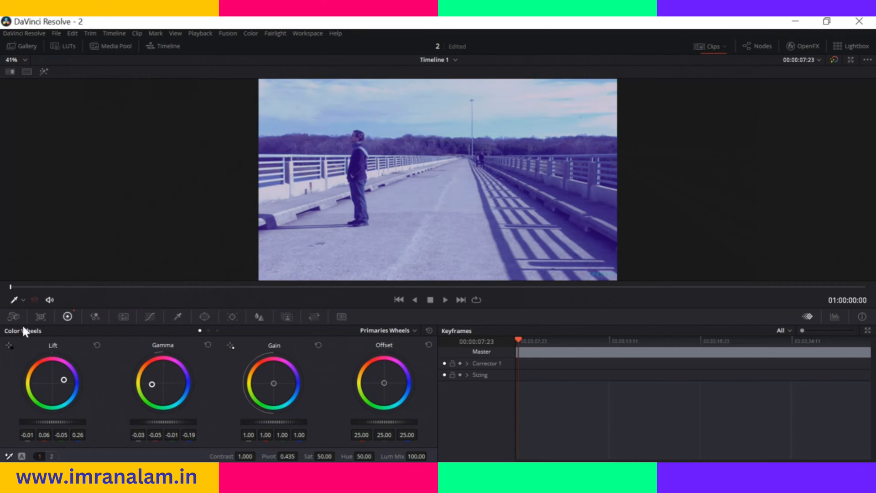
# Step: Reset the Lift and Gamma wheels to their defaults
pyautogui.click(97, 346)
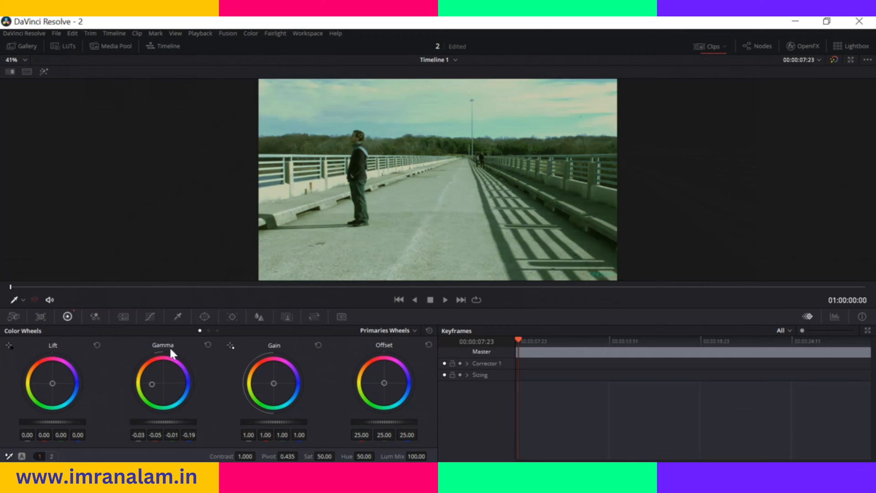
pyautogui.click(208, 345)
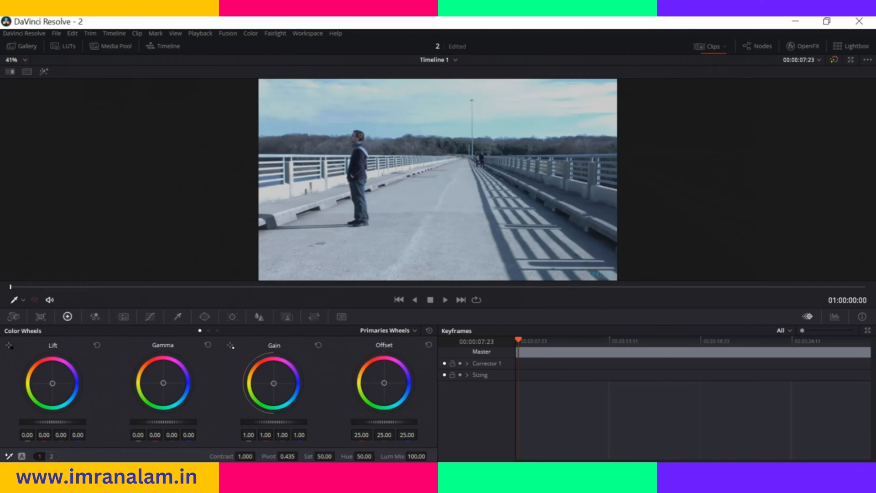
# Step: Examine the Color Wheels' second page of adjustments, the Primaries Bars mode and the Log mode, and return to Primaries Wheels
pyautogui.click(52, 457)
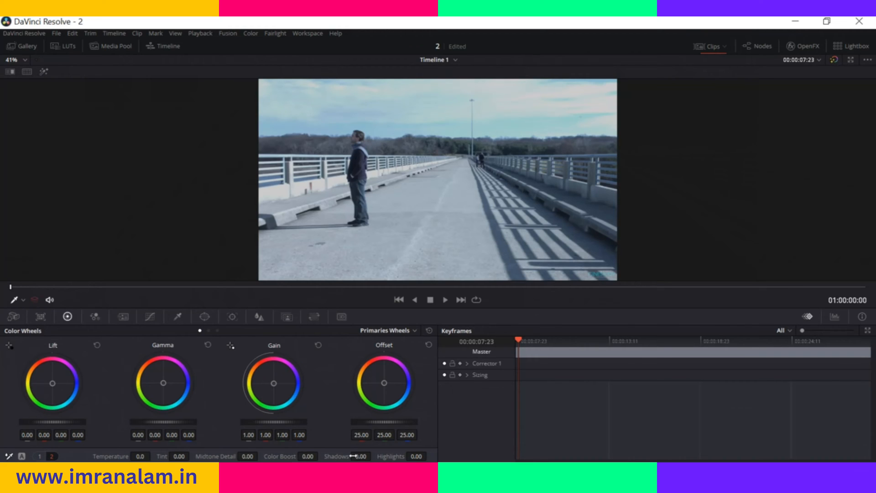
pyautogui.click(40, 457)
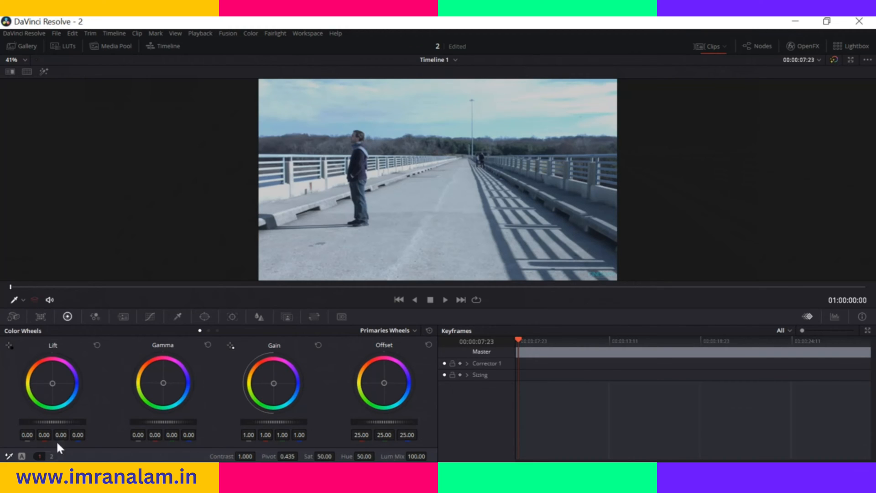
pyautogui.click(209, 331)
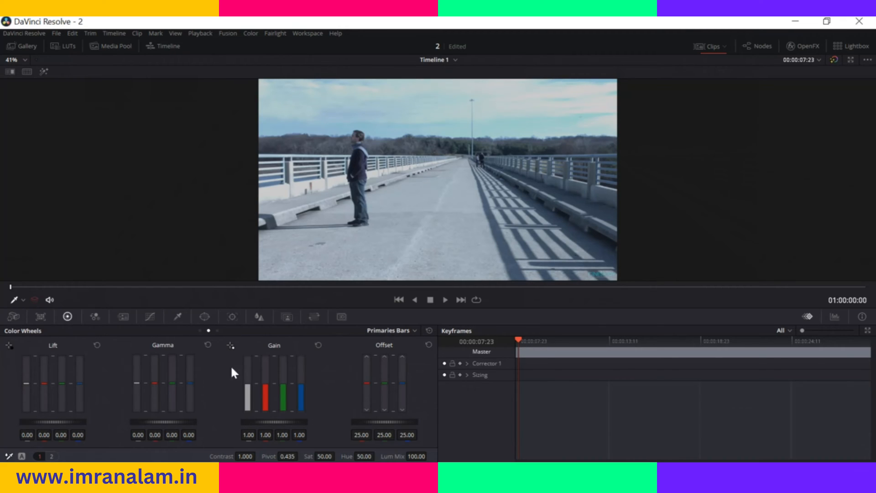
pyautogui.click(217, 330)
pyautogui.click(415, 330)
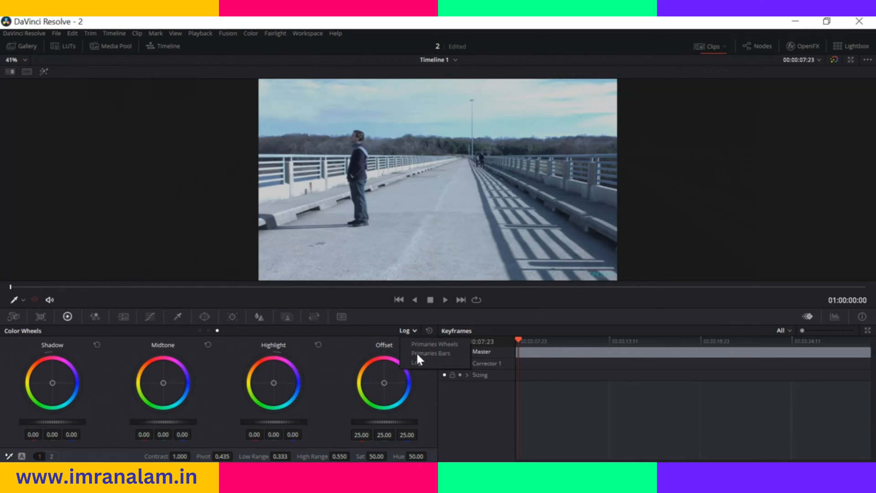
pyautogui.click(376, 327)
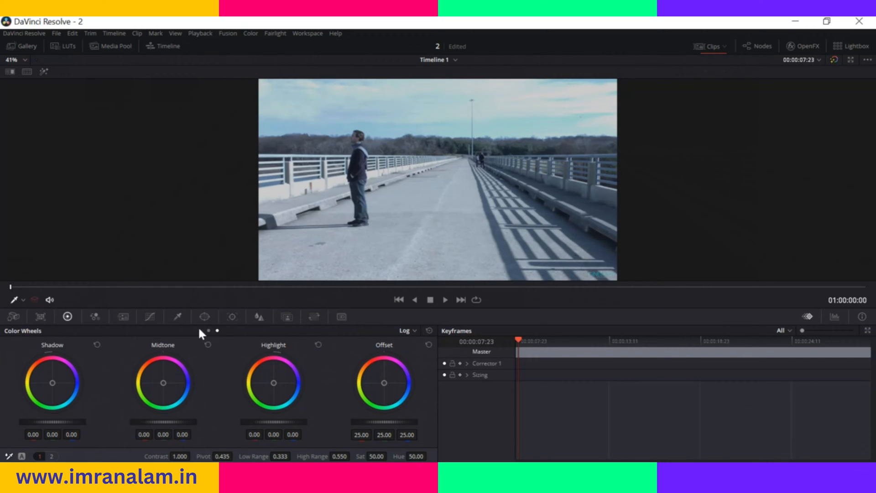
pyautogui.click(413, 330)
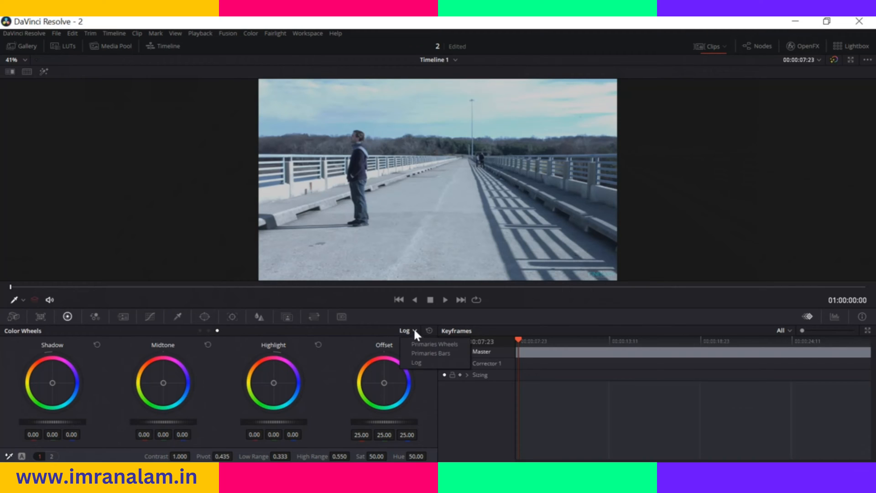
pyautogui.click(417, 346)
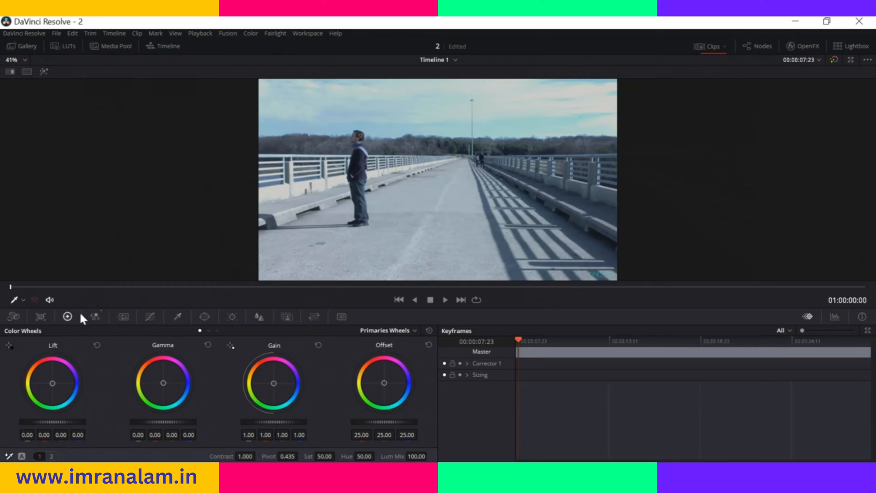
# Step: Reset the Blue Output channel in the RGB Mixer
pyautogui.click(96, 315)
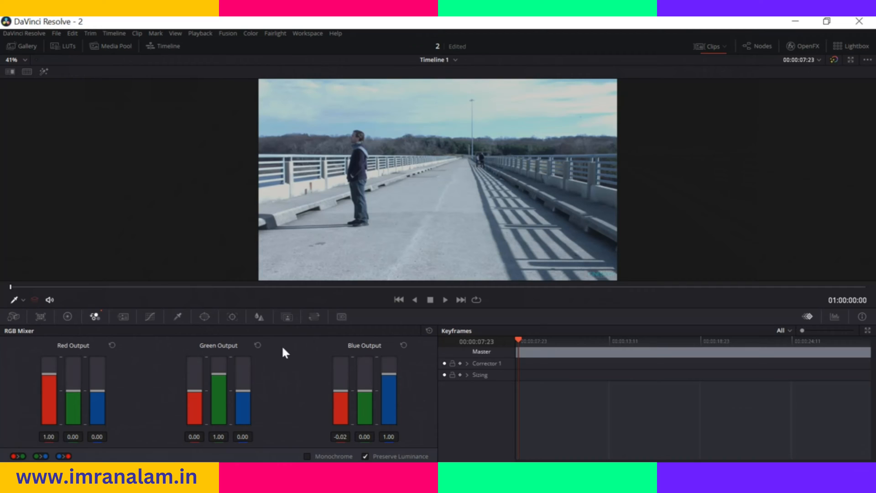
pyautogui.click(403, 346)
# Step: Examine the Motion Effects noise reduction and blur settings and the Custom curve editor
pyautogui.click(126, 315)
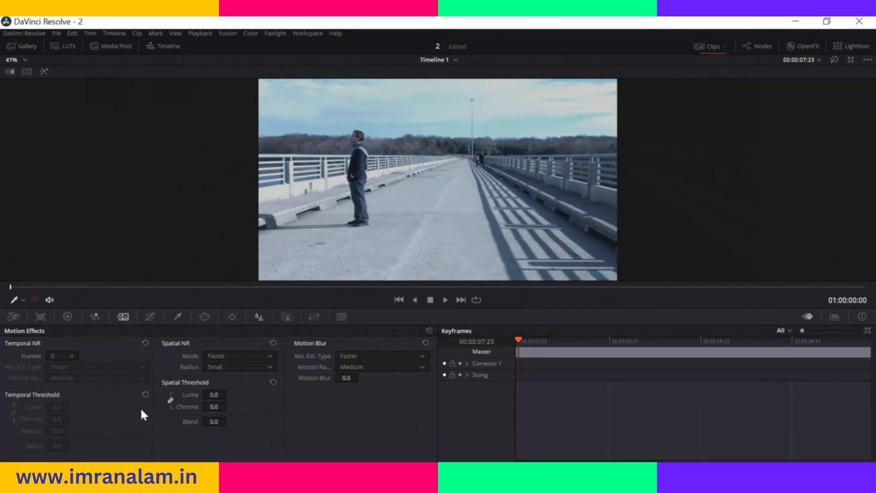
pyautogui.click(149, 316)
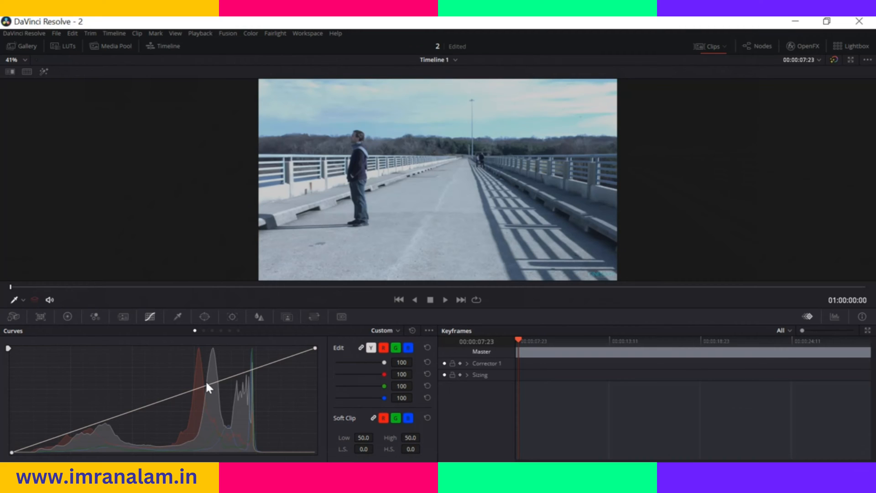
# Step: Sample the sky above the tree line with the HSL Qualifier, setting Luminance Low to 63.2 and Hue Width to 6.3
pyautogui.click(178, 315)
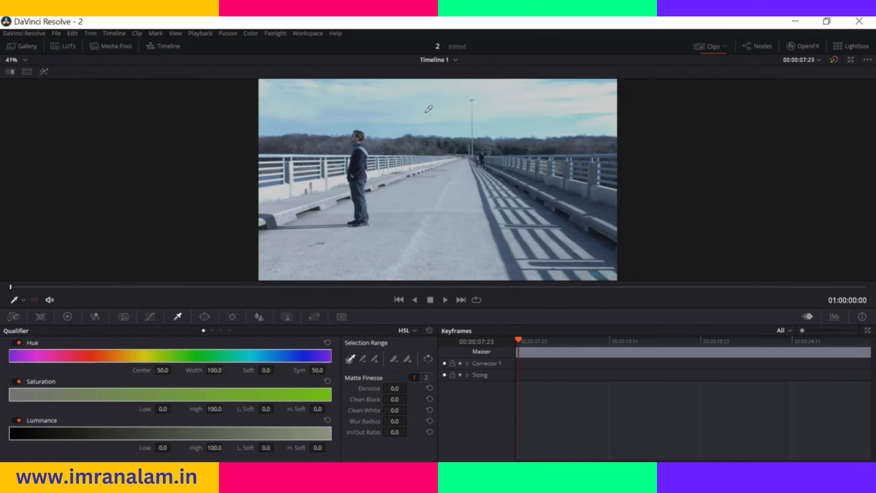
pyautogui.click(460, 127)
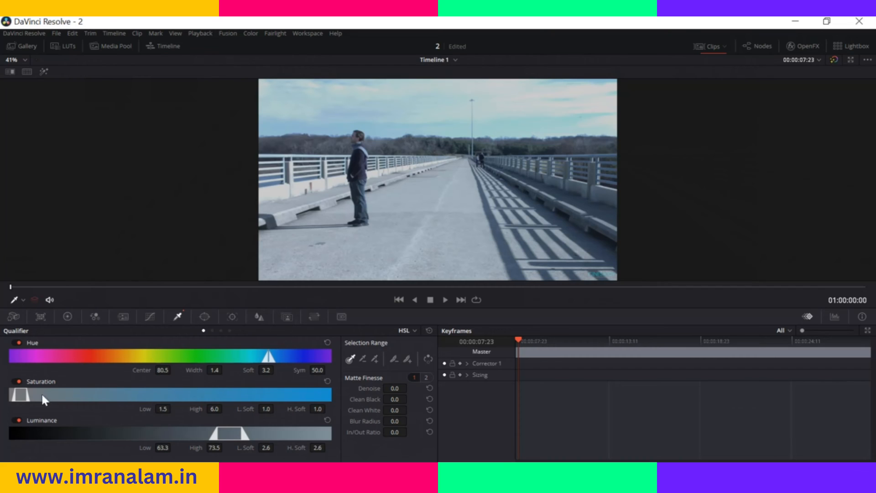
pyautogui.moveTo(215, 435)
pyautogui.mouseDown()
pyautogui.moveTo(160, 437)
pyautogui.moveTo(217, 436)
pyautogui.mouseUp()
pyautogui.moveTo(269, 359)
pyautogui.mouseDown()
pyautogui.moveTo(252, 360)
pyautogui.moveTo(265, 360)
pyautogui.mouseUp()
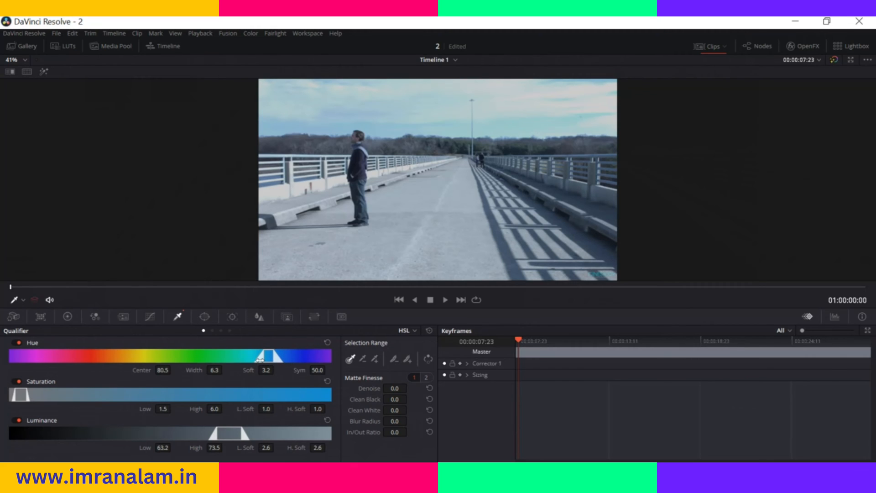
# Step: Try placing a linear power window over the standing man beside the railing, and reset the window
pyautogui.click(201, 315)
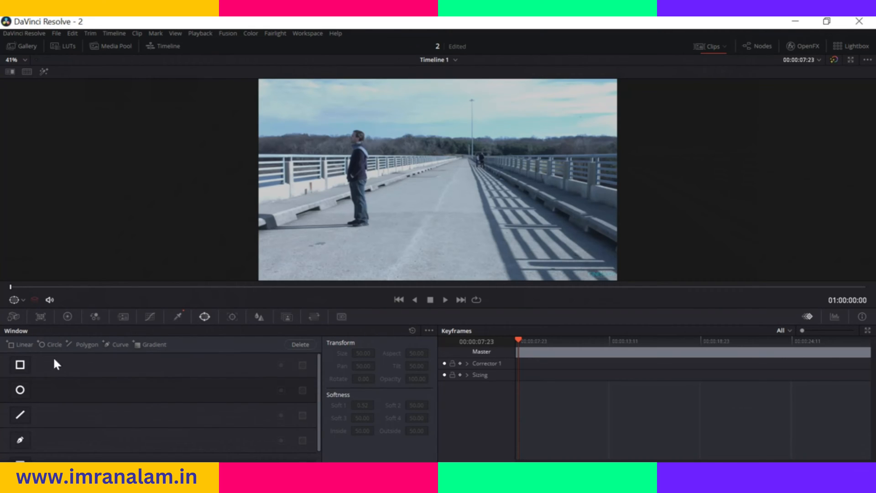
pyautogui.click(20, 366)
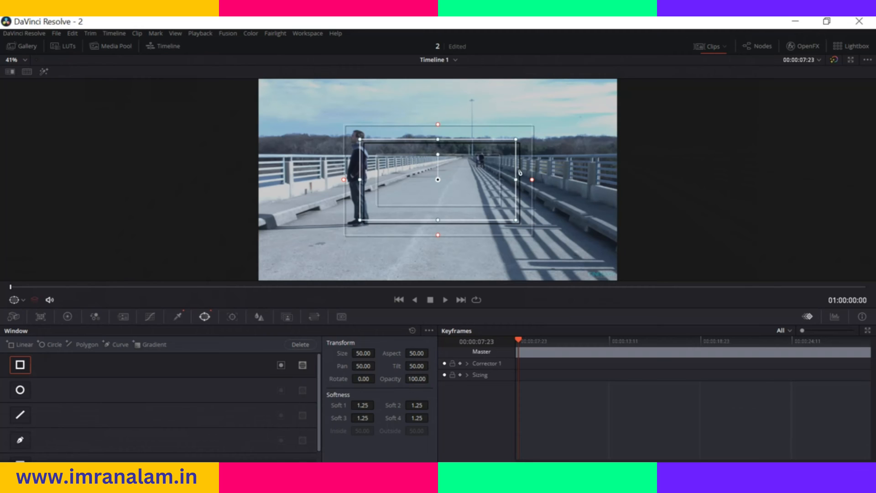
pyautogui.moveTo(439, 179); pyautogui.dragTo(366, 150)
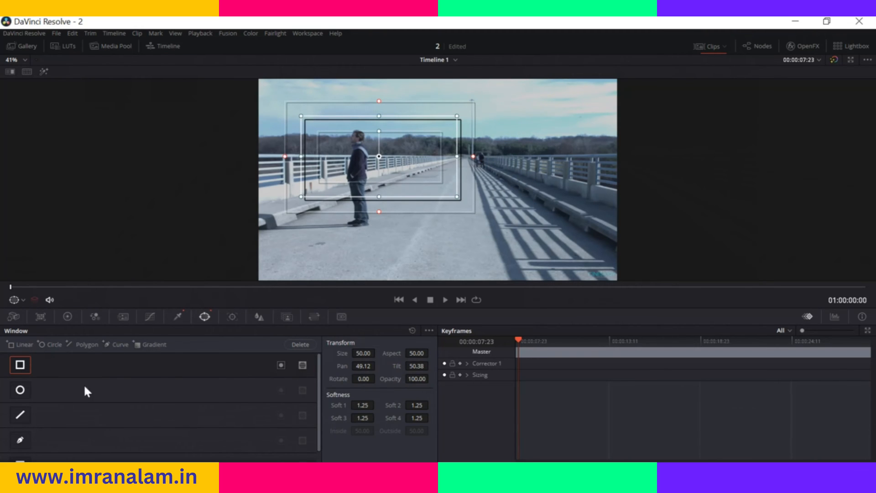
pyautogui.moveTo(391, 158); pyautogui.dragTo(406, 166)
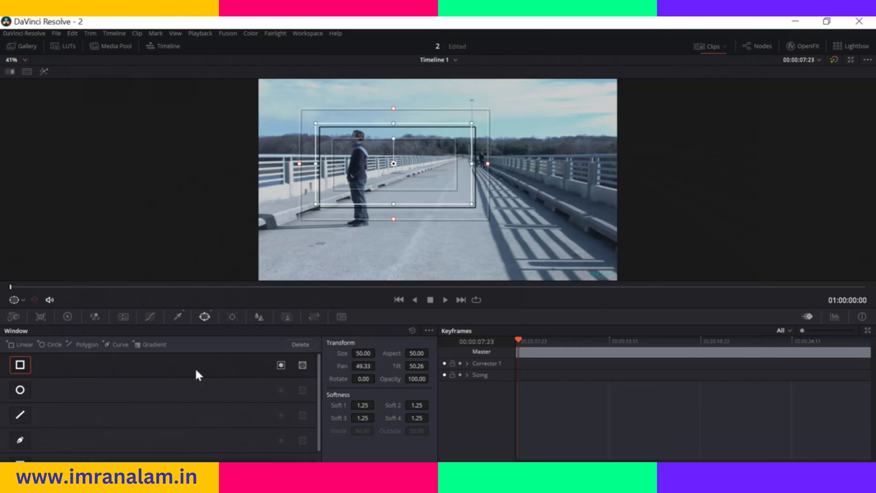
pyautogui.click(411, 330)
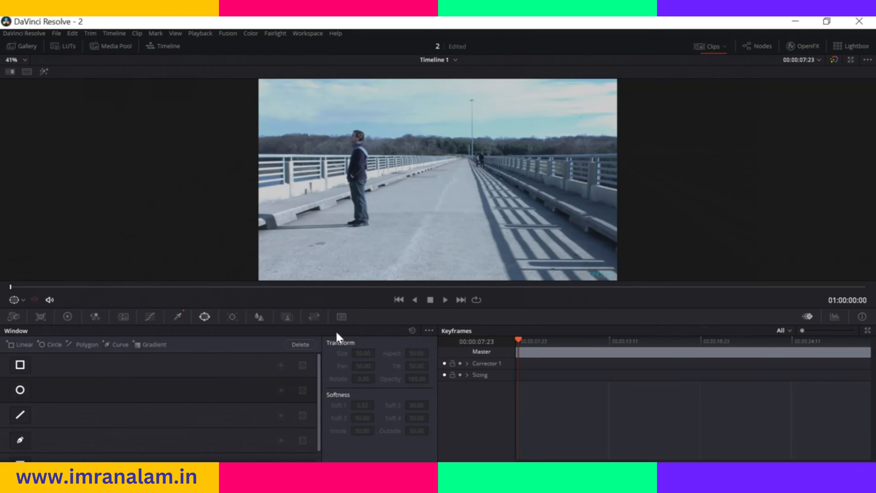
# Step: Examine the Tracker, Blur and Key palettes for the bridge clip
pyautogui.click(232, 316)
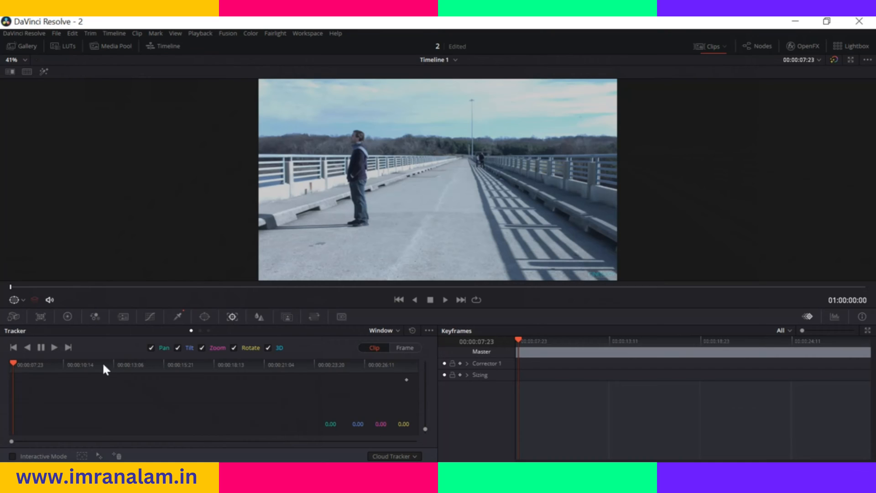
pyautogui.click(259, 318)
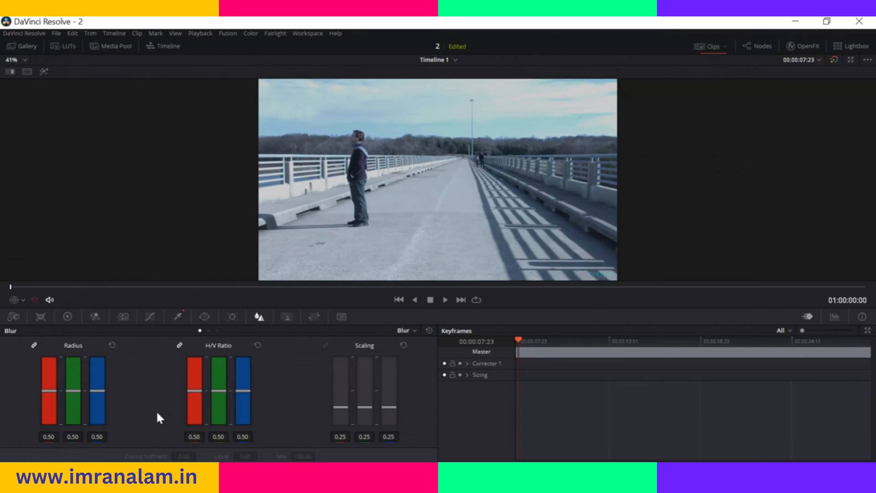
pyautogui.click(290, 317)
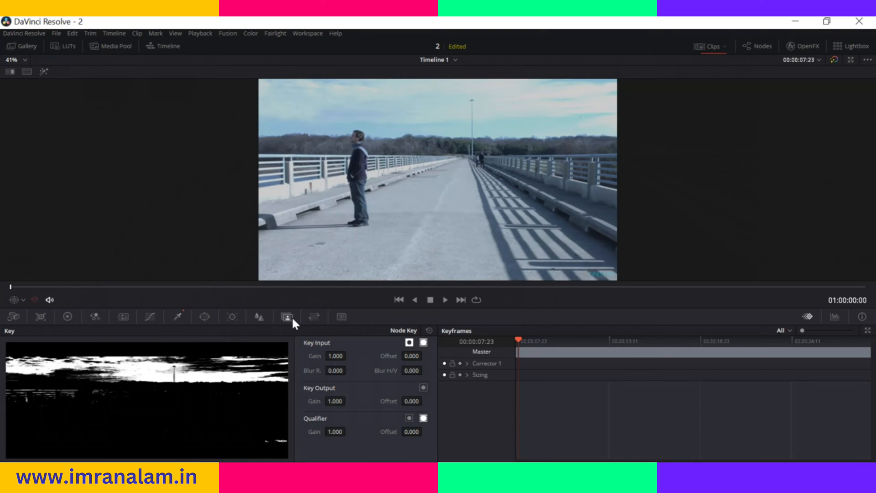
# Step: Show the LUT browser and set the clip's Input Sizing width to 1.035
pyautogui.click(57, 44)
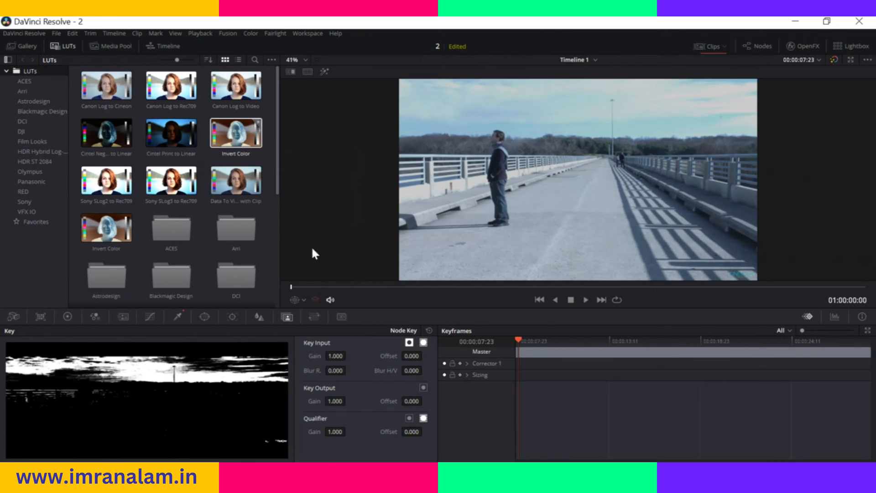
pyautogui.click(314, 317)
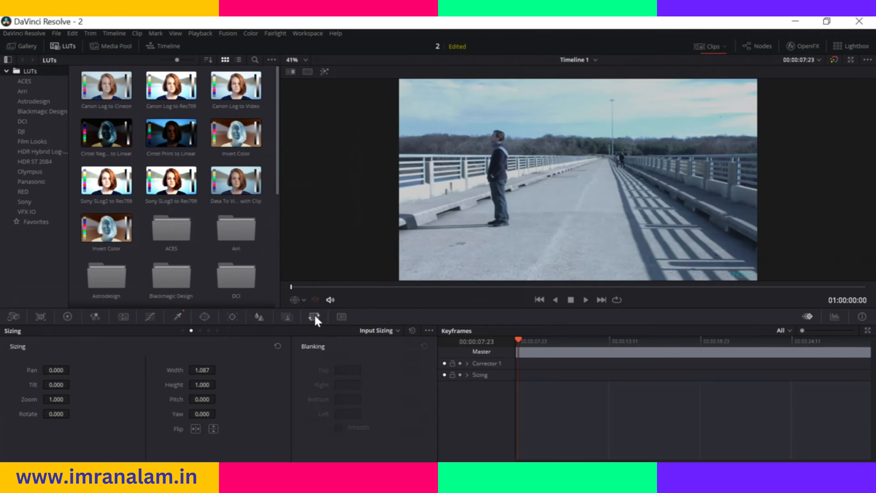
pyautogui.moveTo(208, 370); pyautogui.dragTo(236, 368)
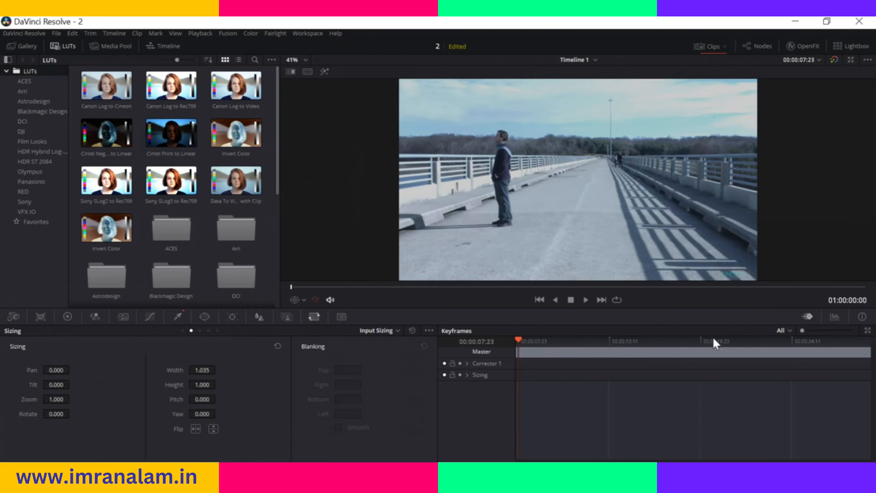
# Step: Examine the Parade scope and the clip's information
pyautogui.click(834, 316)
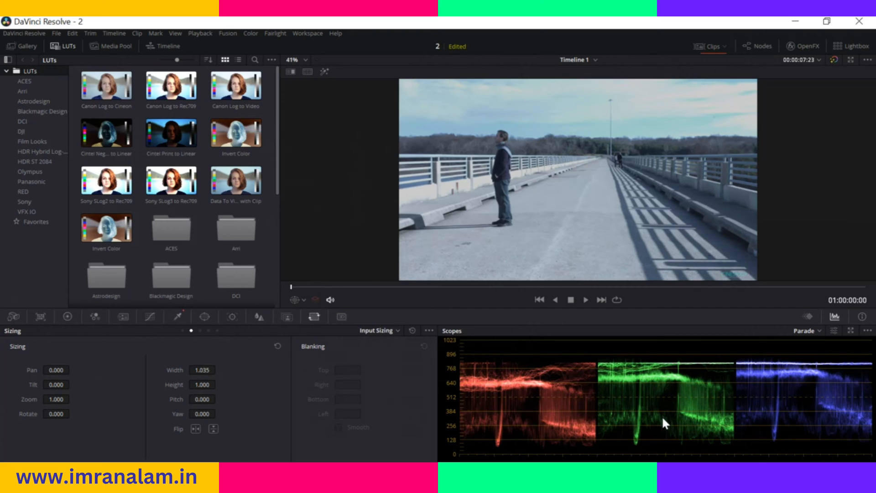
pyautogui.click(862, 317)
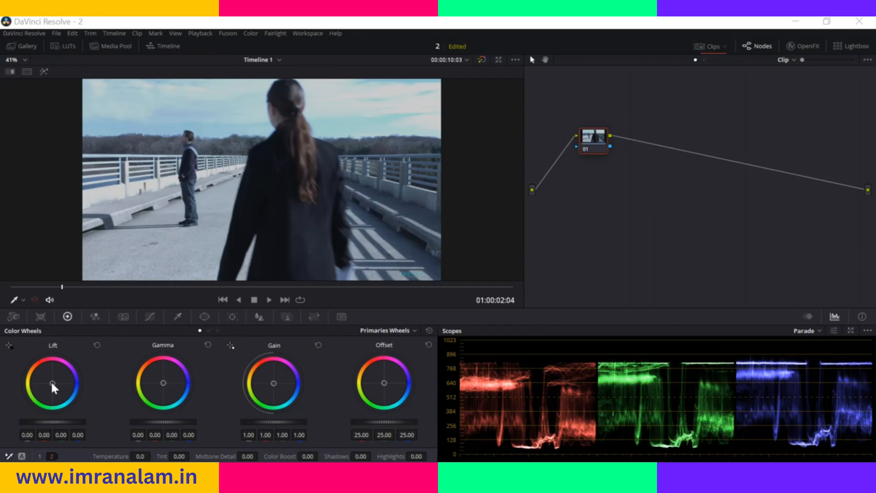
# Step: Warm the color balance with Lift red 0.04, green -0.01, blue -0.03, Gamma blue -0.02 and Gain blue 0.99
pyautogui.moveTo(51, 383); pyautogui.dragTo(51, 381)
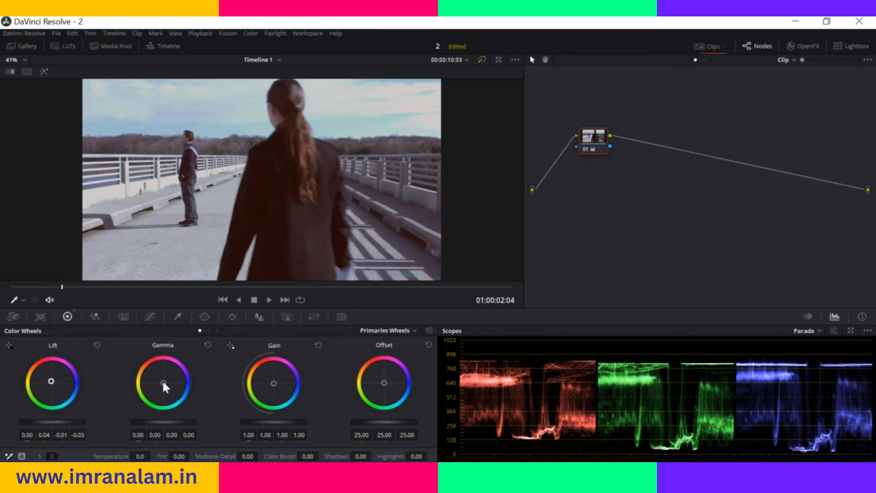
pyautogui.moveTo(162, 378); pyautogui.dragTo(162, 382)
pyautogui.moveTo(161, 382); pyautogui.dragTo(161, 382)
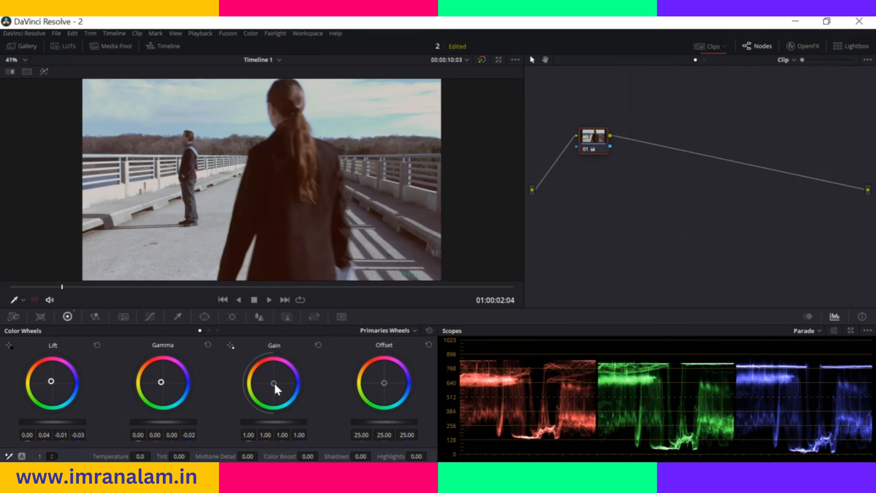
pyautogui.moveTo(272, 382); pyautogui.dragTo(273, 382)
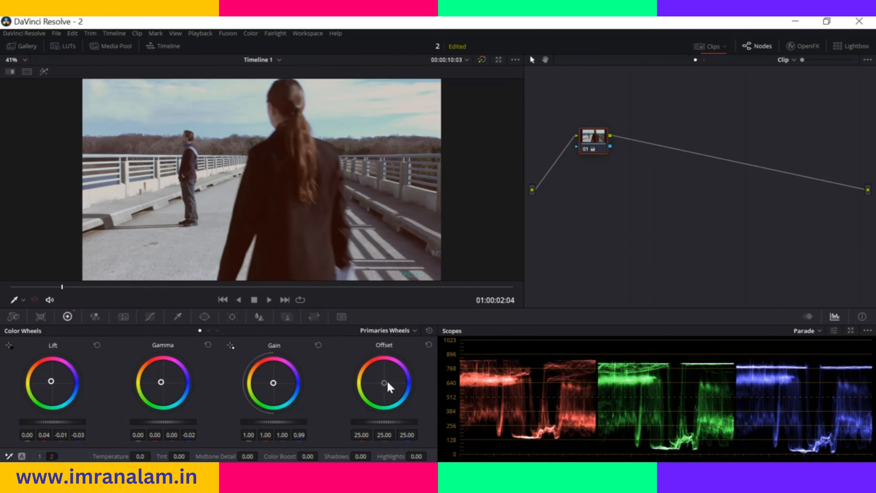
# Step: Set Offset to red 22.73, green 25.01, blue 28.49 and Temperature to 260.0, and compare with the ungraded image
pyautogui.moveTo(384, 383); pyautogui.dragTo(386, 384)
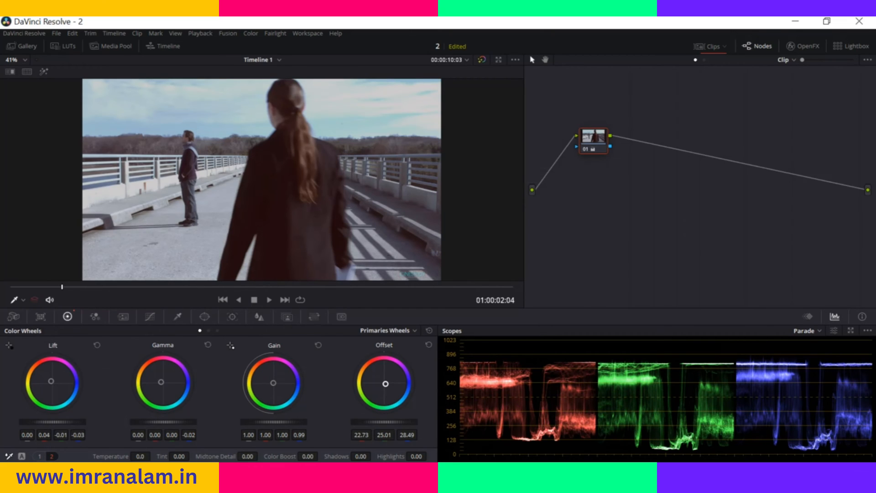
pyautogui.moveTo(140, 456); pyautogui.dragTo(153, 456)
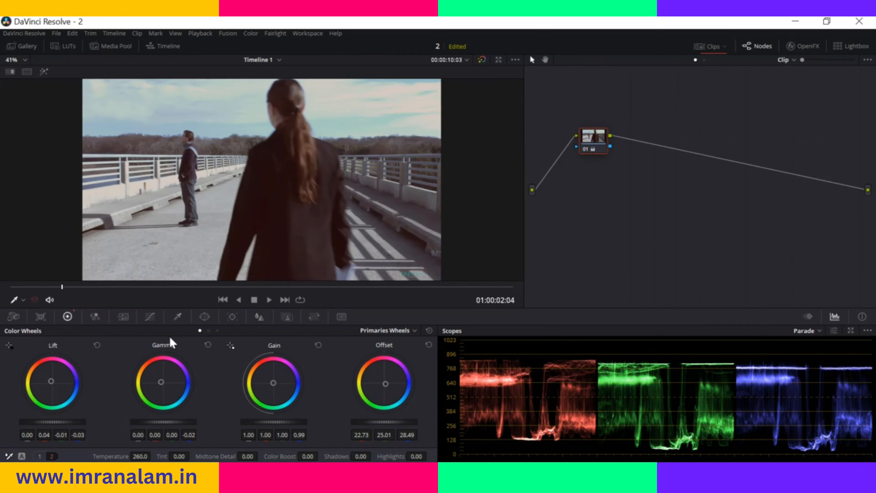
pyautogui.hotkey('shift', 'd')
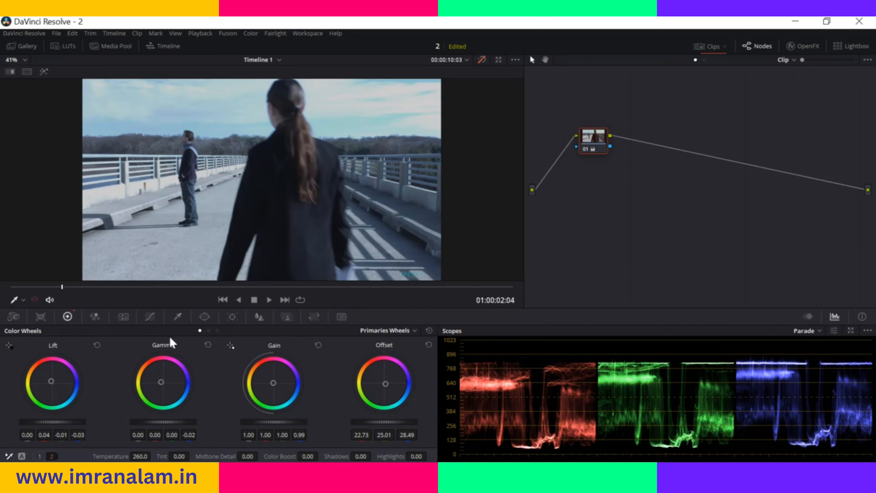
pyautogui.hotkey('shift', 'd')
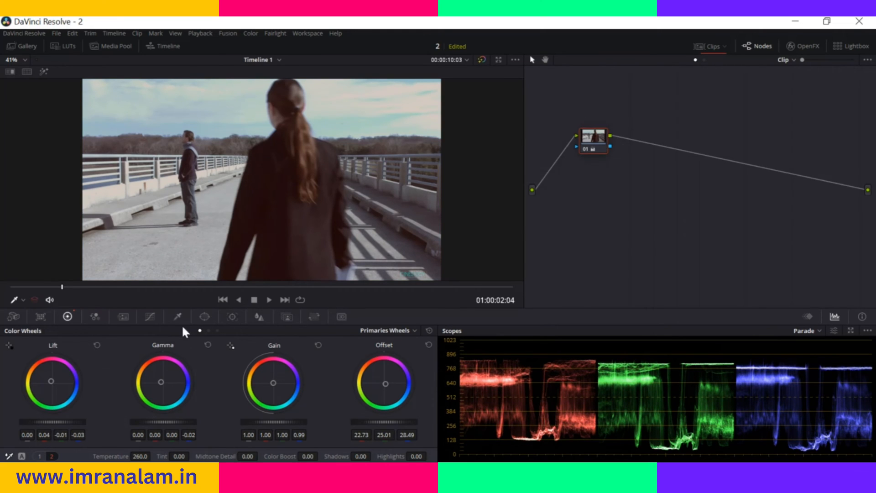
# Step: Add a serial node after node 01
pyautogui.rightClick(597, 146)
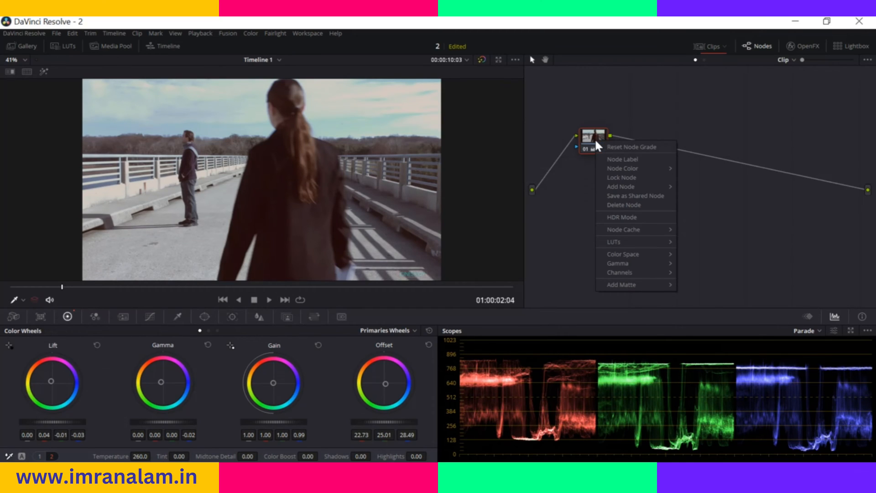
pyautogui.moveTo(644, 185)
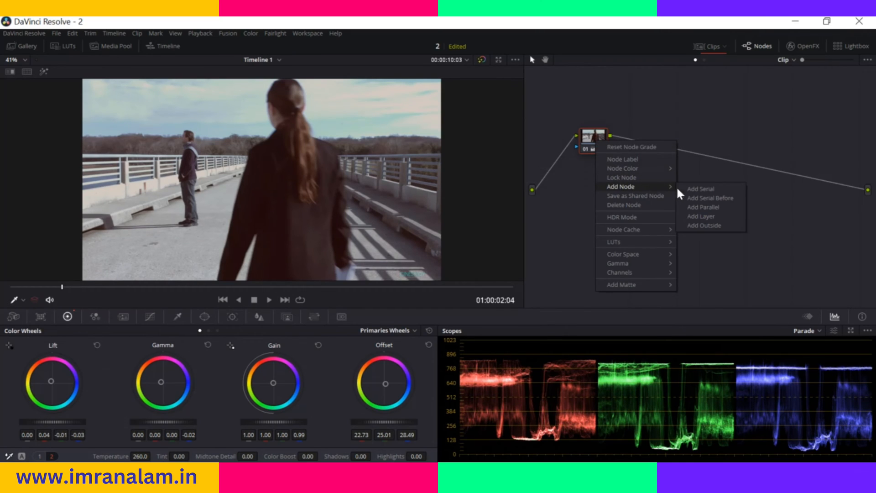
pyautogui.click(704, 188)
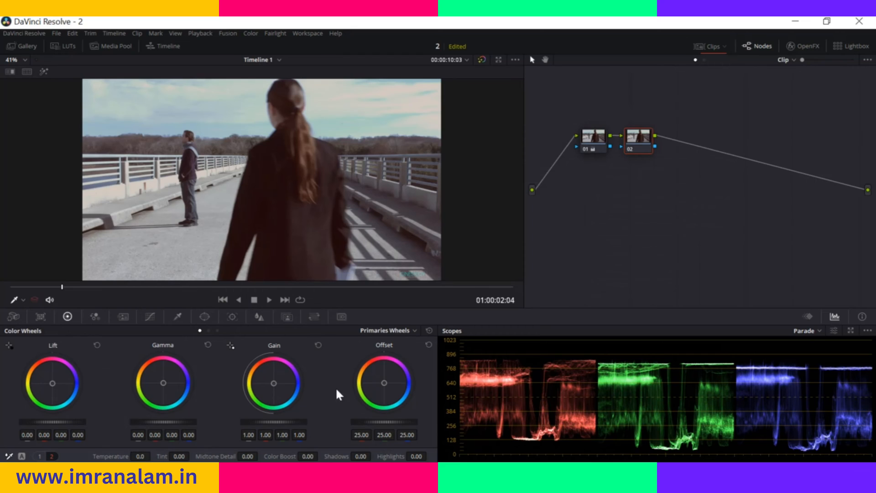
# Step: Examine the Custom curves on node 02, with channels linked and with the luma, red and blue curves individually
pyautogui.click(148, 318)
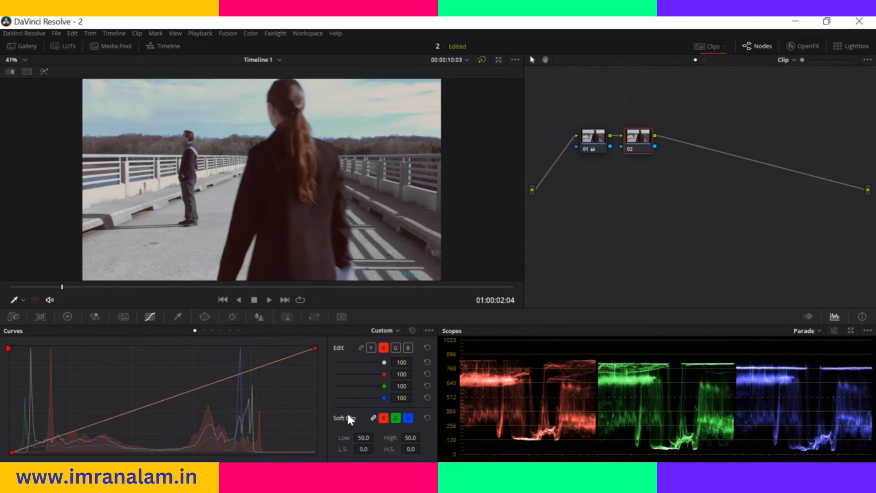
pyautogui.click(360, 347)
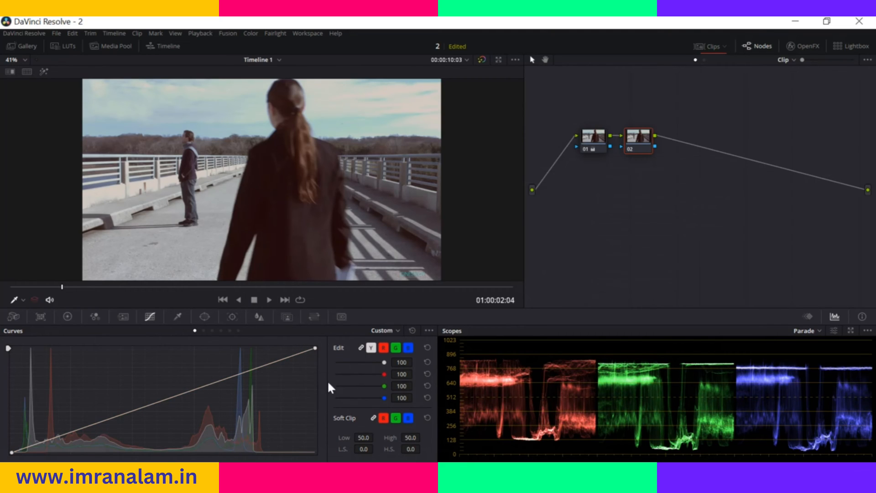
pyautogui.click(360, 347)
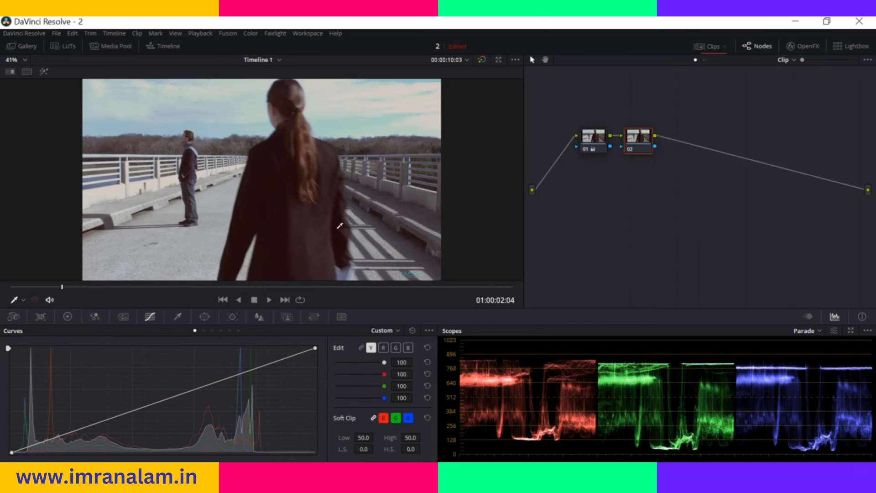
pyautogui.click(383, 347)
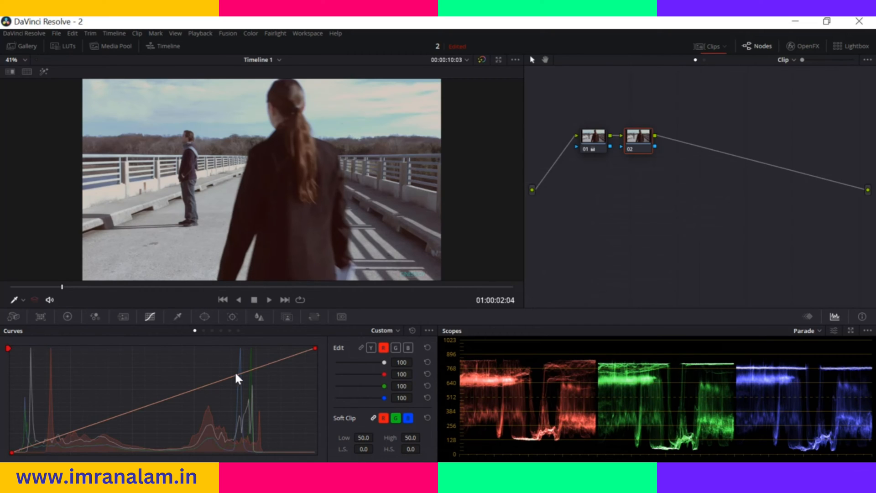
pyautogui.click(408, 349)
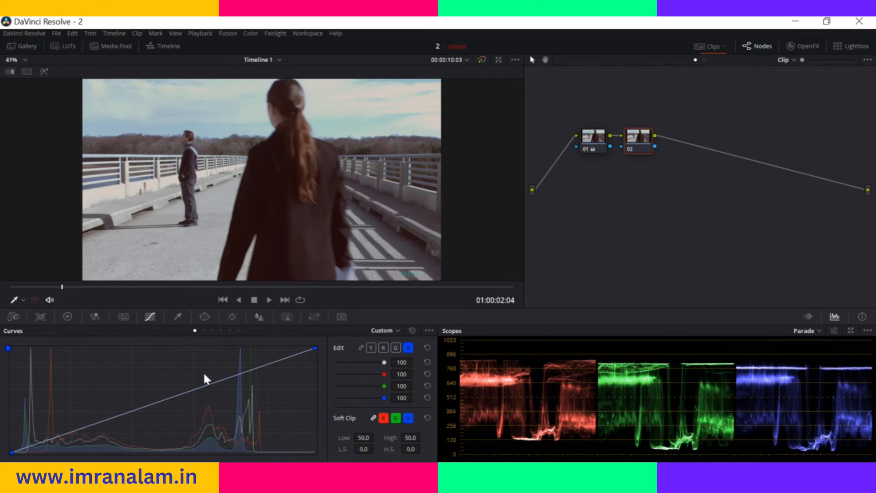
pyautogui.click(383, 348)
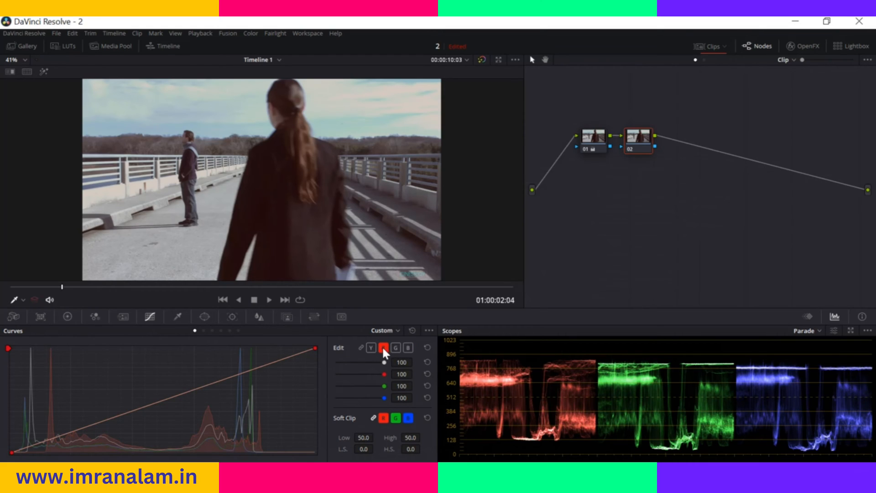
pyautogui.click(371, 348)
# Step: Link all curve channels, shape a contrast S-curve with a lowered shadow point and a highlight point near the diagonal, and compare with the ungraded image
pyautogui.click(360, 349)
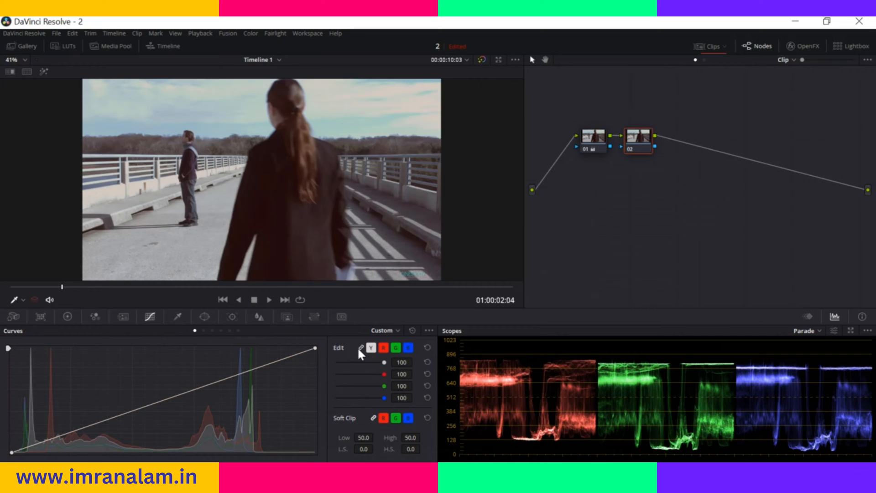
pyautogui.click(222, 380)
pyautogui.moveTo(222, 380); pyautogui.dragTo(213, 380)
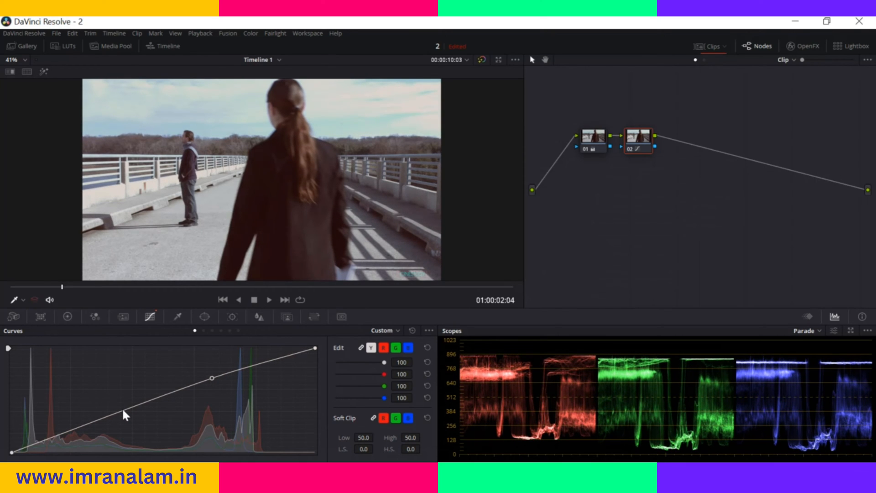
pyautogui.moveTo(123, 410); pyautogui.dragTo(130, 424)
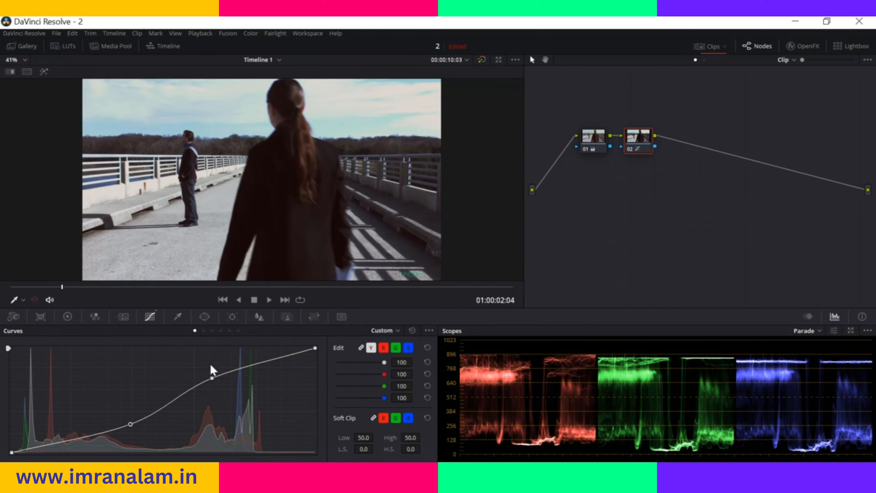
pyautogui.moveTo(211, 379); pyautogui.dragTo(213, 382)
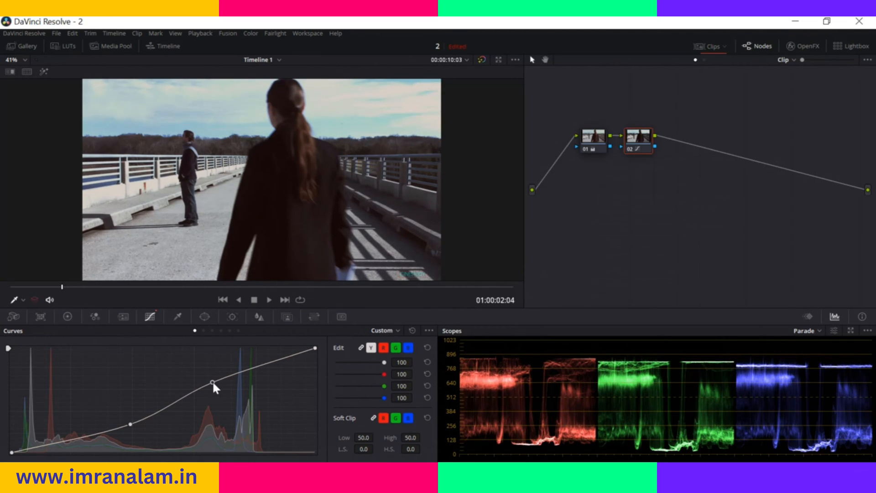
pyautogui.moveTo(212, 381); pyautogui.dragTo(212, 380)
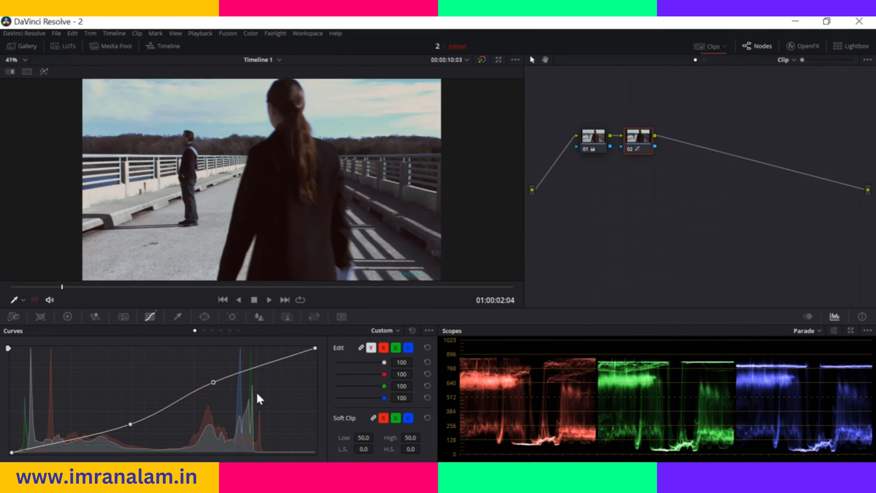
pyautogui.hotkey('shift', 'd')
pyautogui.hotkey('shift', 'd')
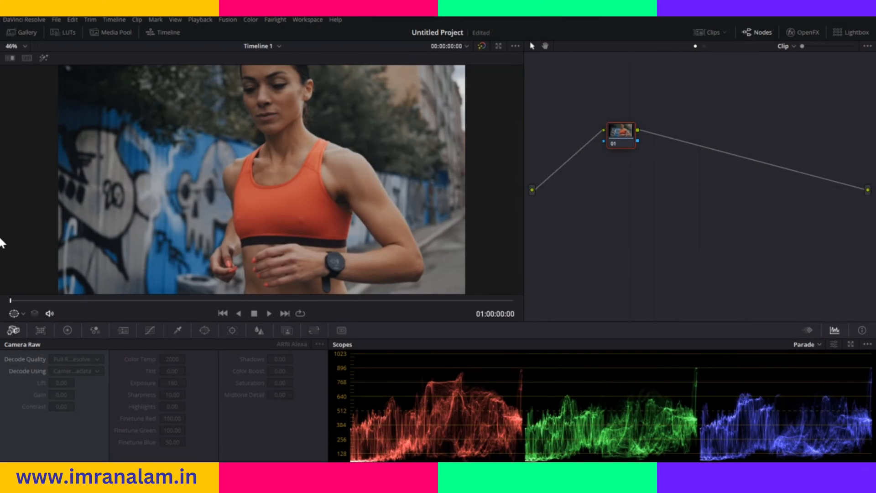
# Step: Try a linear power window over the runner's torso, reshaping its side toward the graffiti wall with Soft 1 at about 5.08
pyautogui.click(205, 330)
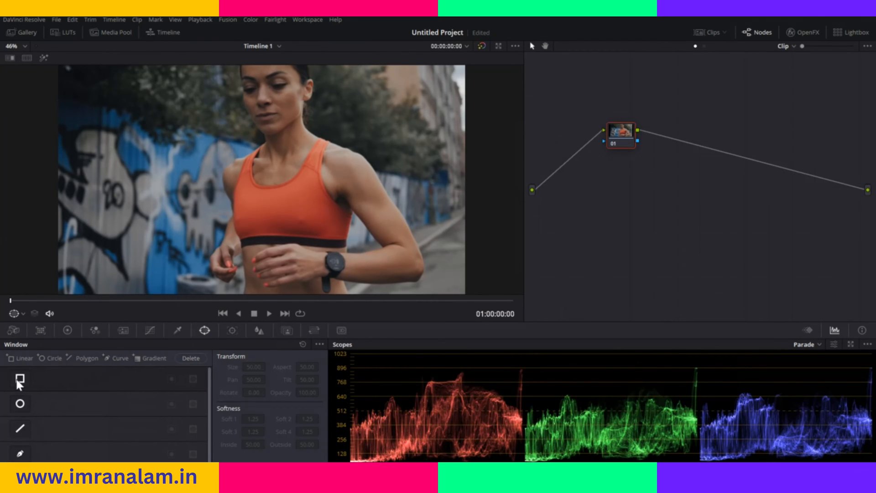
pyautogui.scroll(-1, 48, 409)
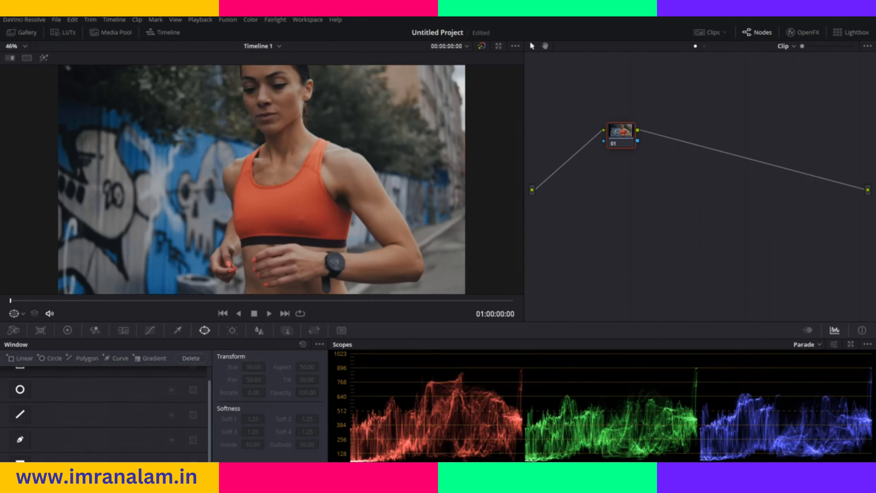
pyautogui.scroll(1, 33, 432)
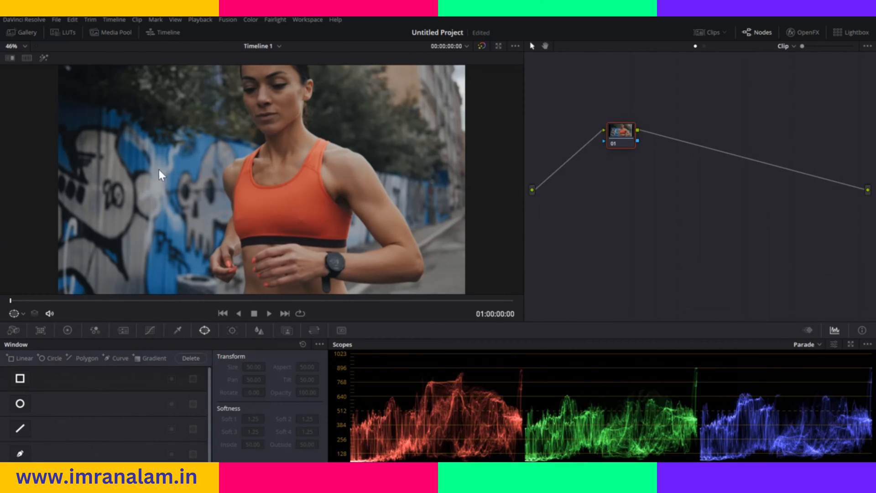
pyautogui.click(20, 378)
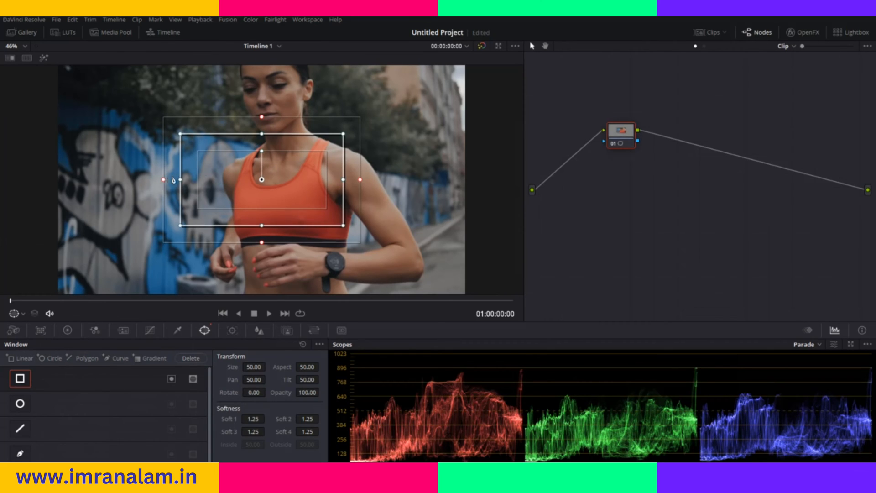
pyautogui.moveTo(181, 179); pyautogui.dragTo(119, 196)
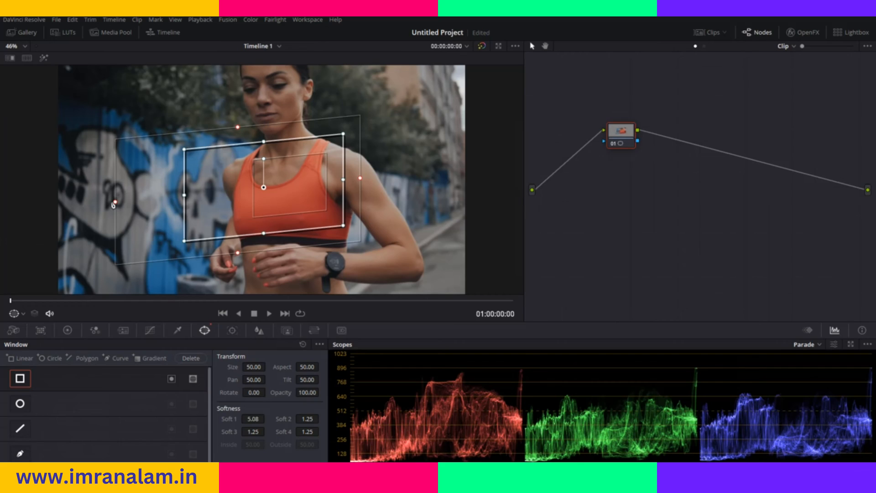
# Step: Toggle the linear window off and on, try inverting its mask, and turn the window off
pyautogui.click(20, 378)
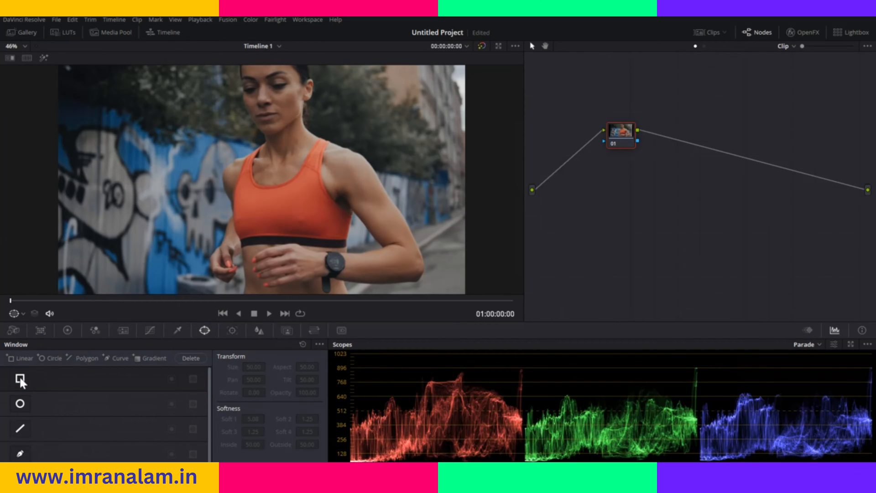
pyautogui.click(20, 378)
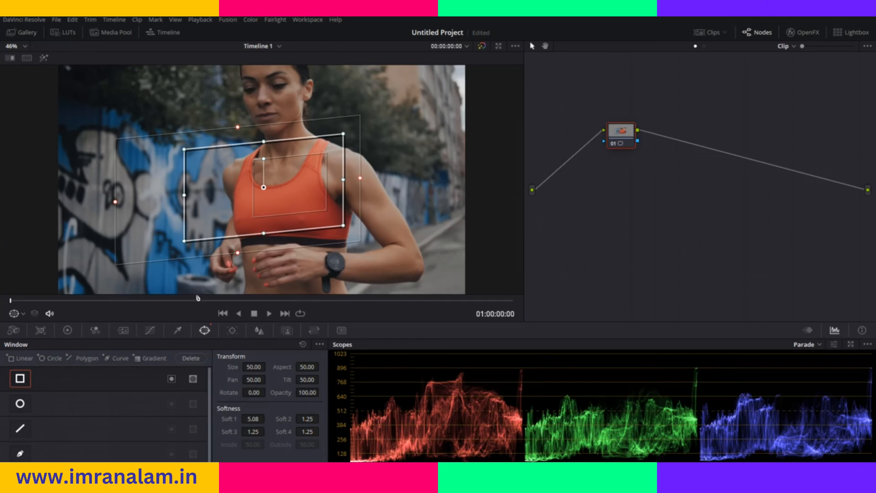
pyautogui.click(172, 379)
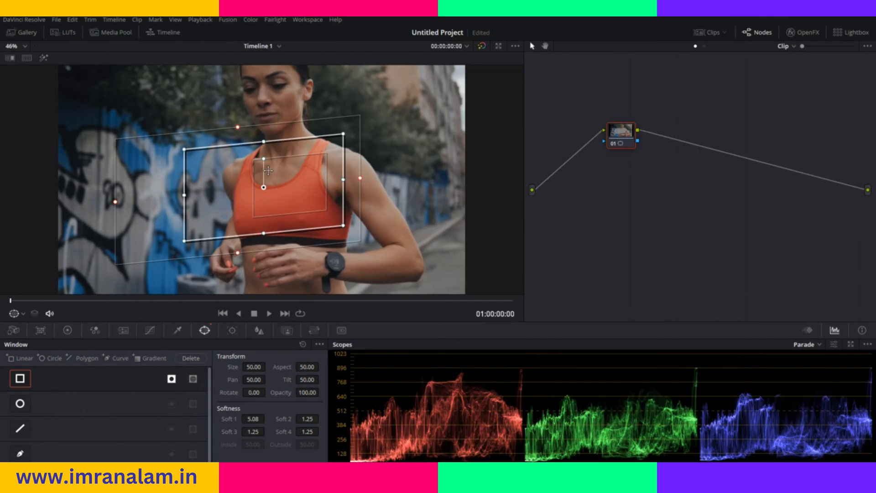
pyautogui.click(171, 379)
pyautogui.click(28, 378)
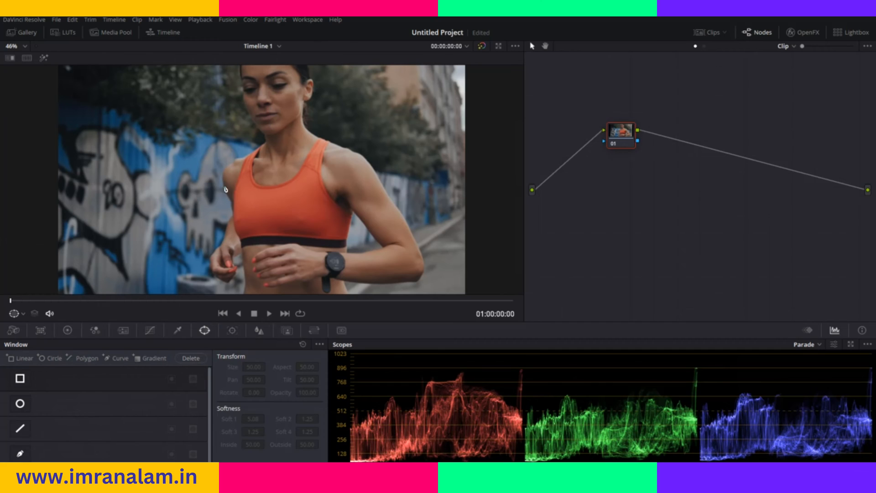
# Step: At frame 00:00:00:14, fit a circle window around the runner's face with size about 24.60, aspect 28.23 and rotation -3.90
pyautogui.moveTo(11, 302); pyautogui.dragTo(28, 301)
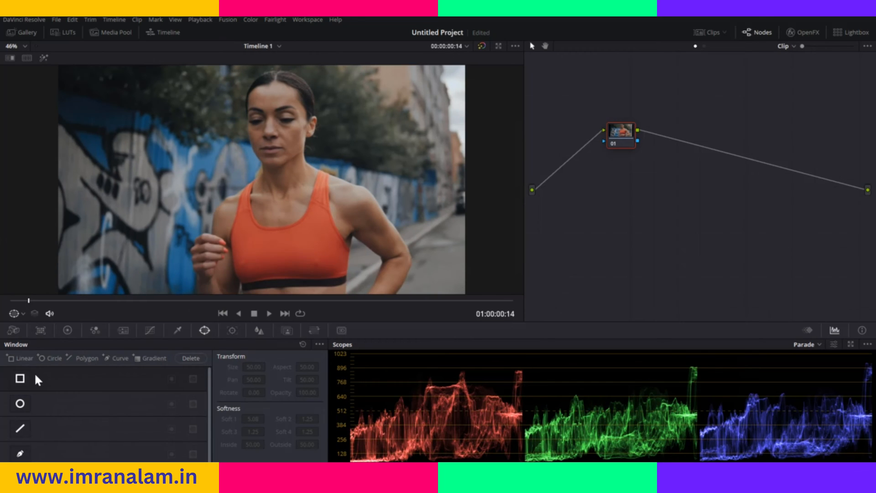
pyautogui.click(21, 403)
pyautogui.moveTo(261, 181); pyautogui.dragTo(274, 111)
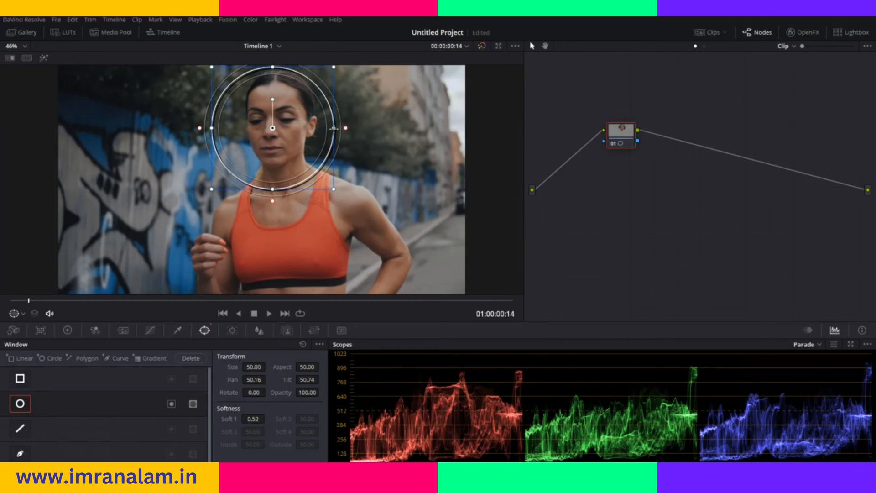
pyautogui.moveTo(335, 131); pyautogui.dragTo(311, 132)
pyautogui.moveTo(273, 189)
pyautogui.mouseDown()
pyautogui.moveTo(280, 170)
pyautogui.moveTo(279, 180)
pyautogui.mouseUp()
pyautogui.moveTo(277, 123); pyautogui.dragTo(306, 121)
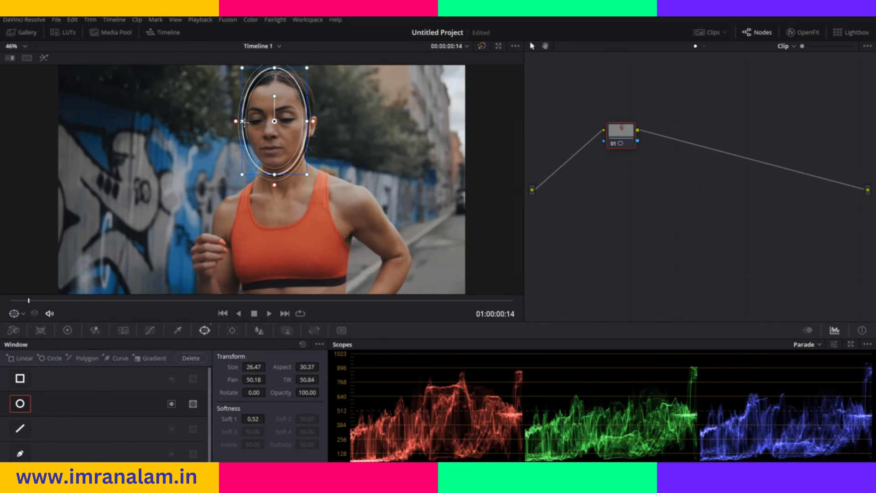
pyautogui.moveTo(244, 123); pyautogui.dragTo(275, 94)
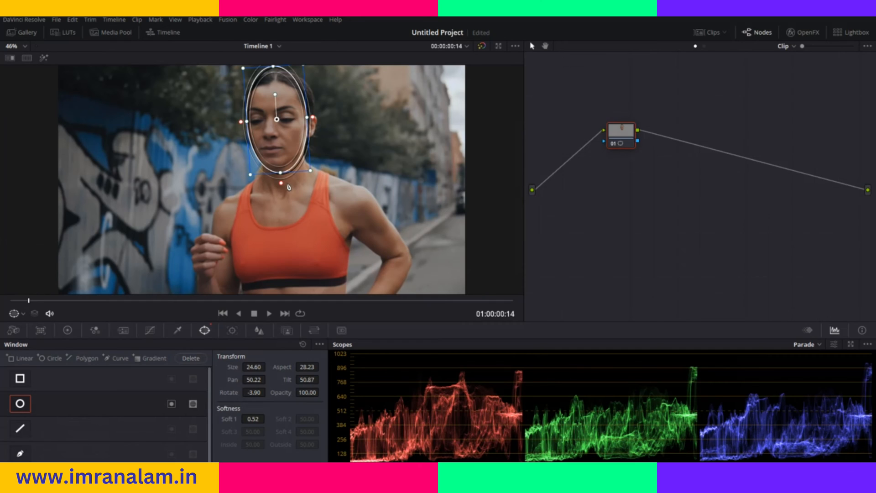
# Step: Set the face window's Soft 1 to about 0.79 and its pan to about 50.18, checking the isolated area with Highlight and the Power Window overlay
pyautogui.moveTo(281, 185); pyautogui.dragTo(282, 190)
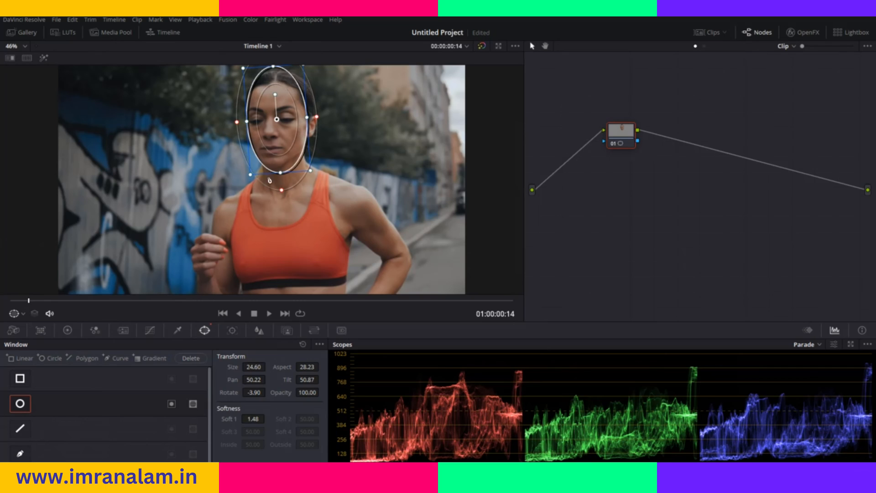
pyautogui.click(43, 57)
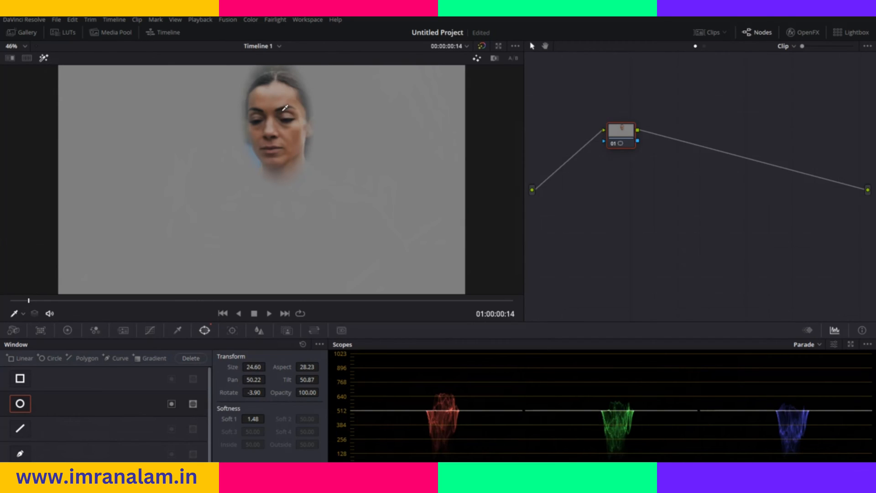
pyautogui.click(43, 58)
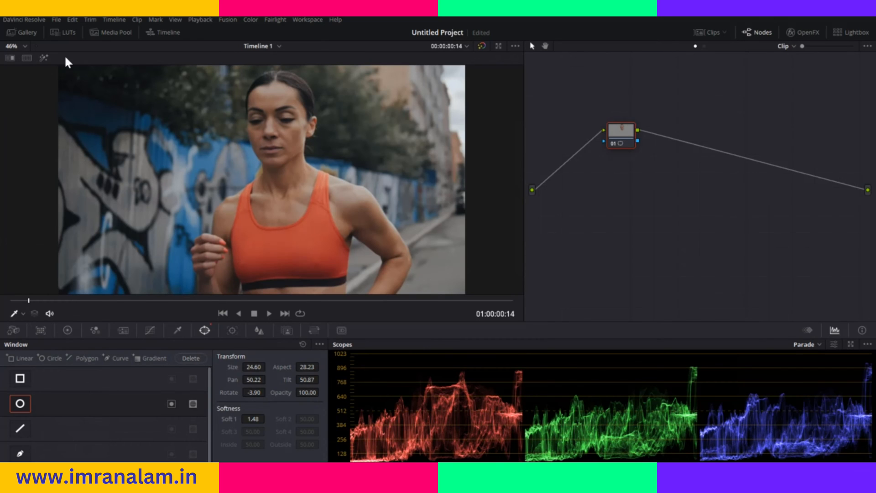
pyautogui.click(43, 57)
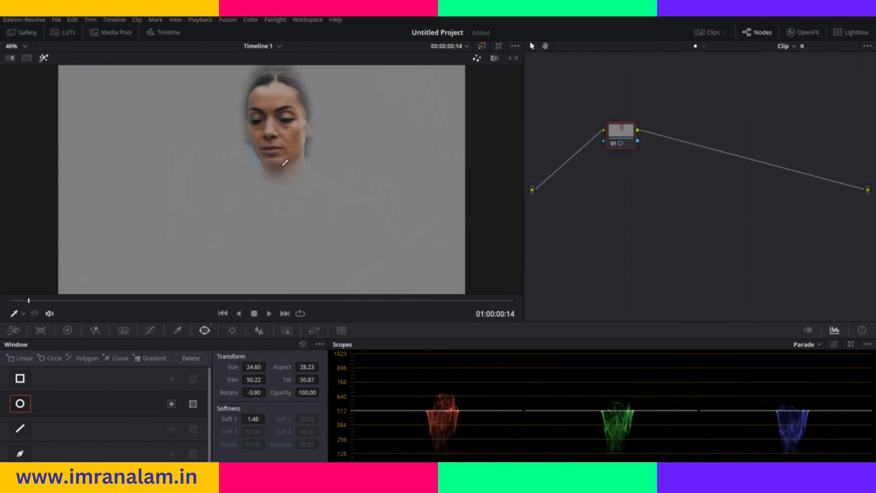
pyautogui.click(22, 311)
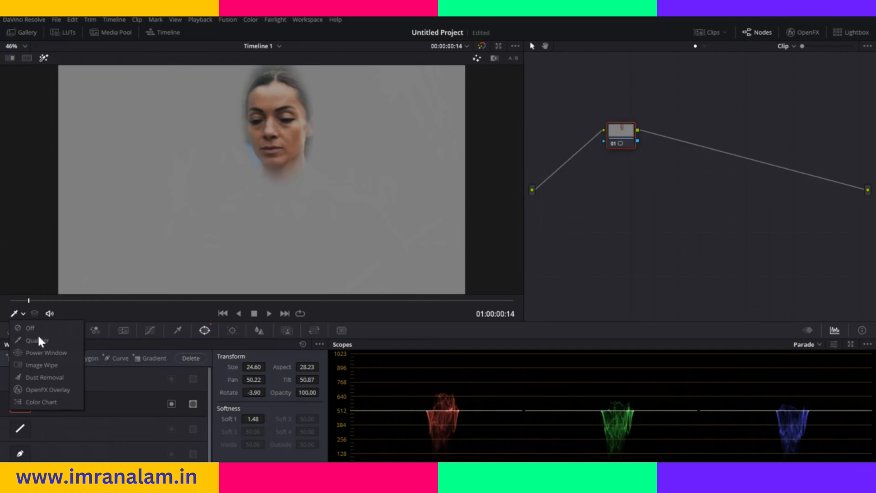
pyautogui.click(46, 352)
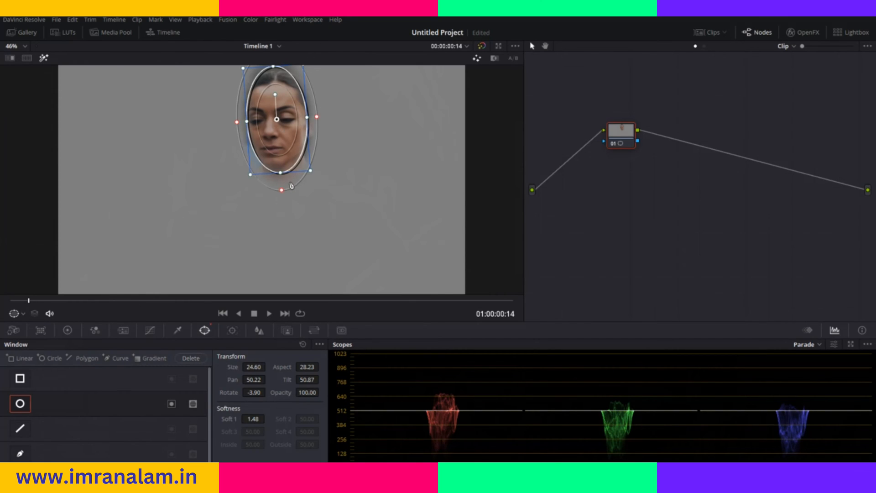
pyautogui.moveTo(282, 189); pyautogui.dragTo(283, 186)
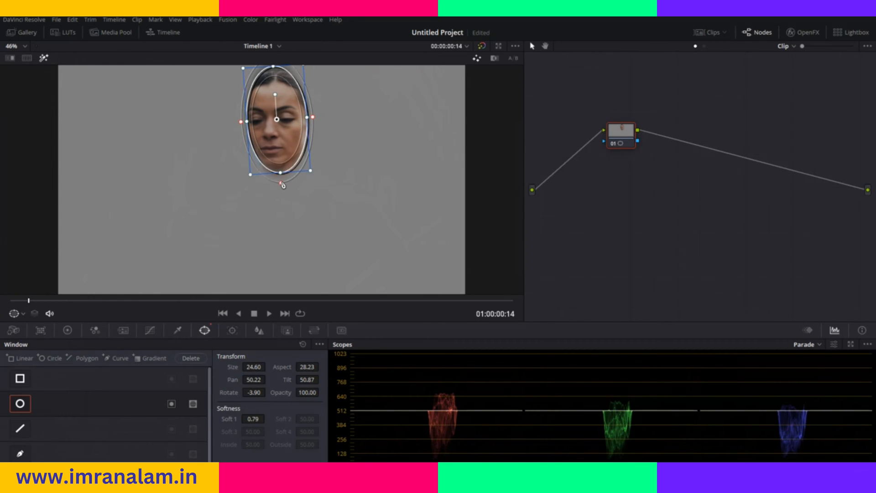
pyautogui.moveTo(276, 120); pyautogui.dragTo(274, 119)
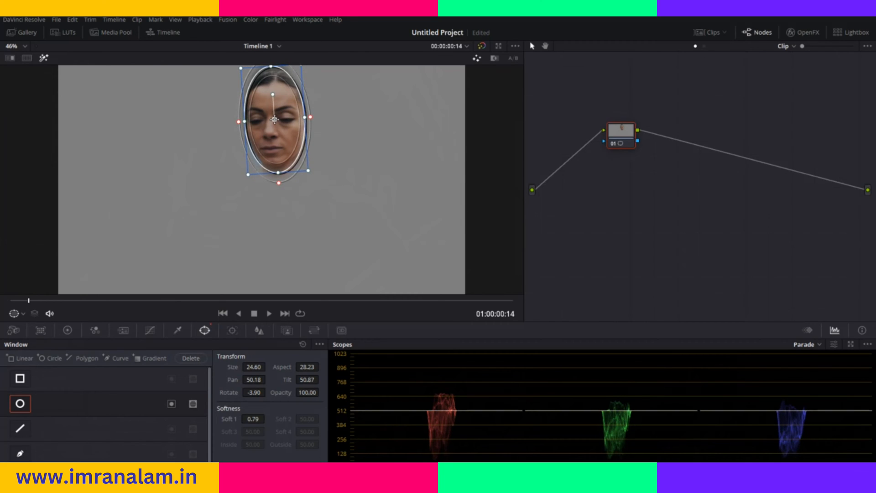
pyautogui.click(44, 58)
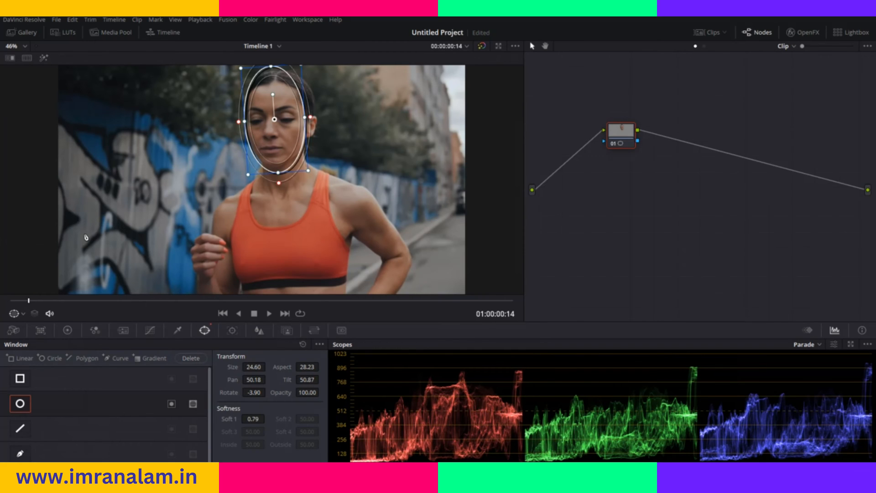
# Step: Compare the window's fit at 00:00:01:10, and track it forward from 00:00:00:14 to the clip's end with pan, tilt, zoom, rotate and 3D
pyautogui.click(55, 300)
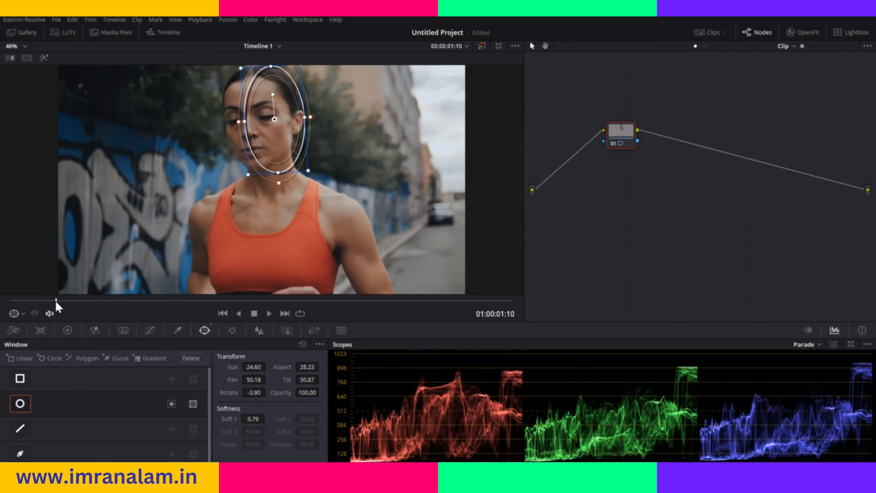
pyautogui.moveTo(55, 300); pyautogui.dragTo(29, 301)
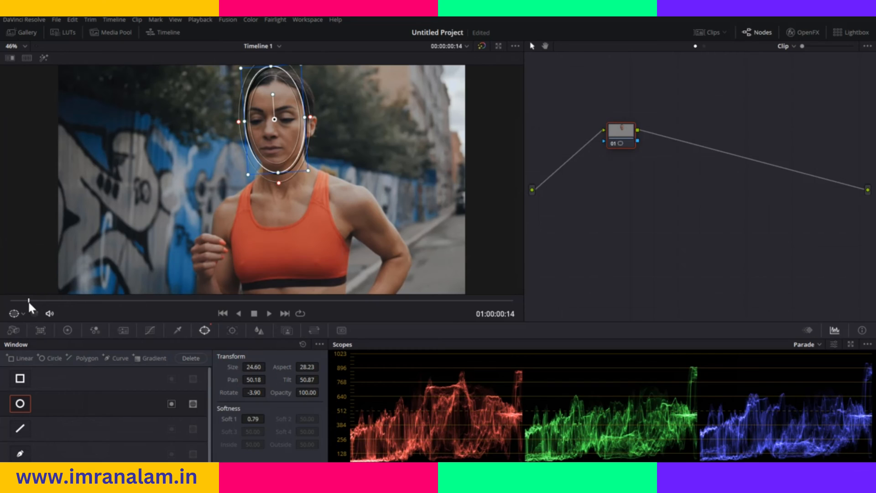
pyautogui.click(232, 330)
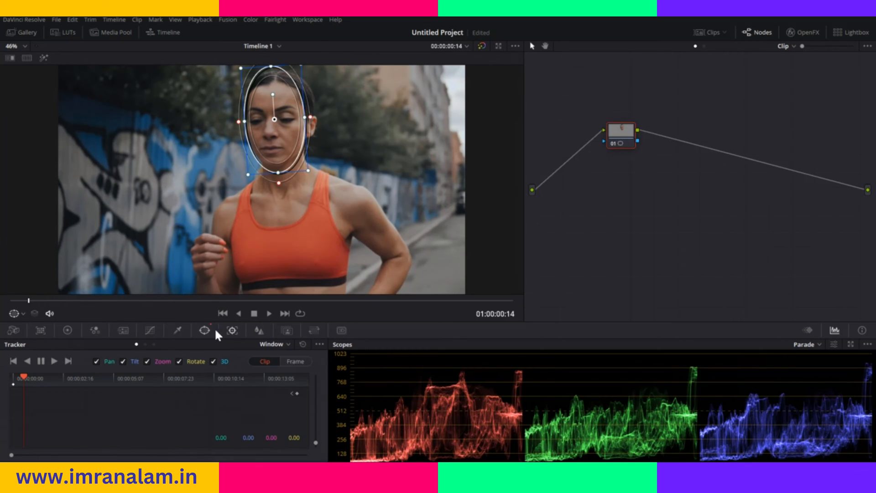
pyautogui.click(53, 360)
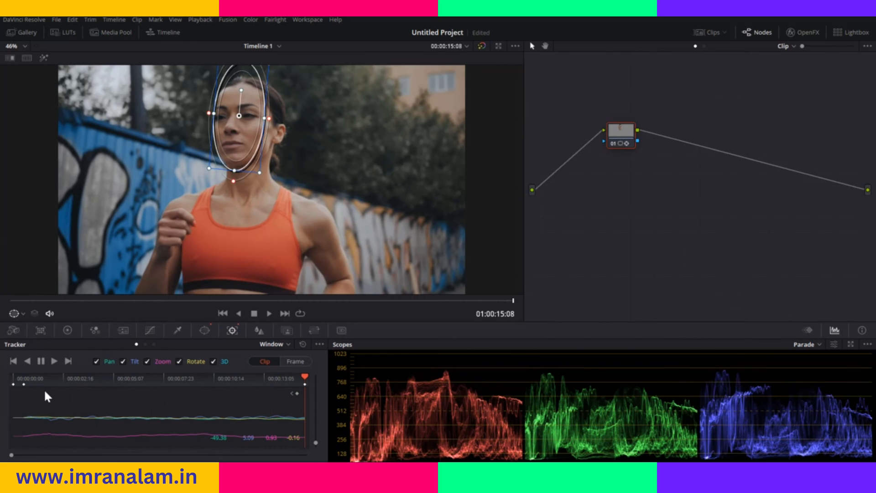
# Step: Track the face window in reverse from 00:00:00:20 to the clip's start, and rerun forward tracking up to 00:00:03:07
pyautogui.moveTo(304, 376); pyautogui.dragTo(29, 379)
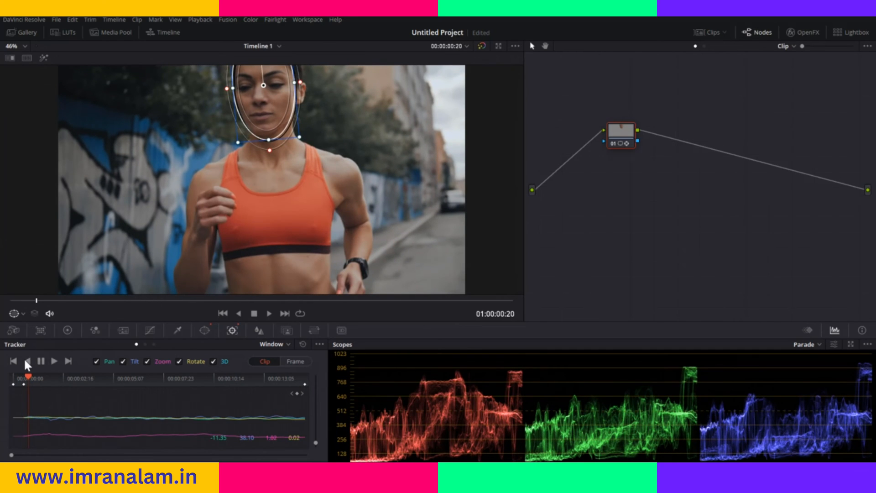
pyautogui.click(26, 361)
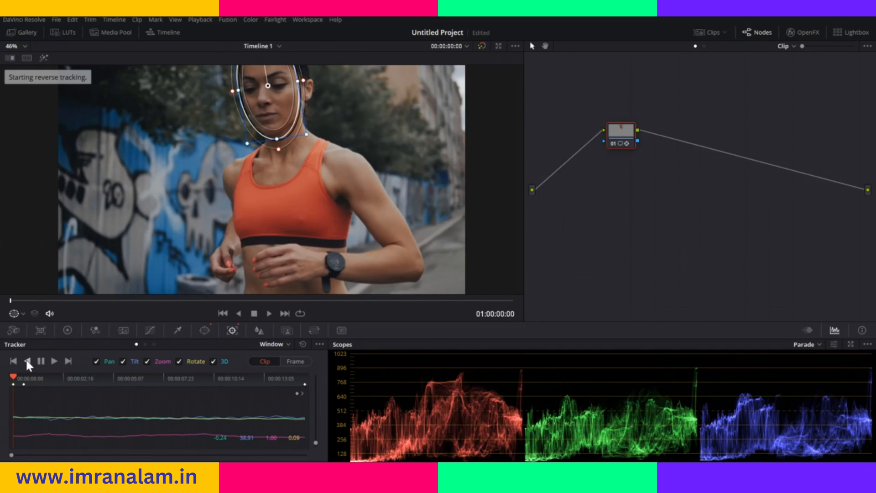
pyautogui.click(53, 361)
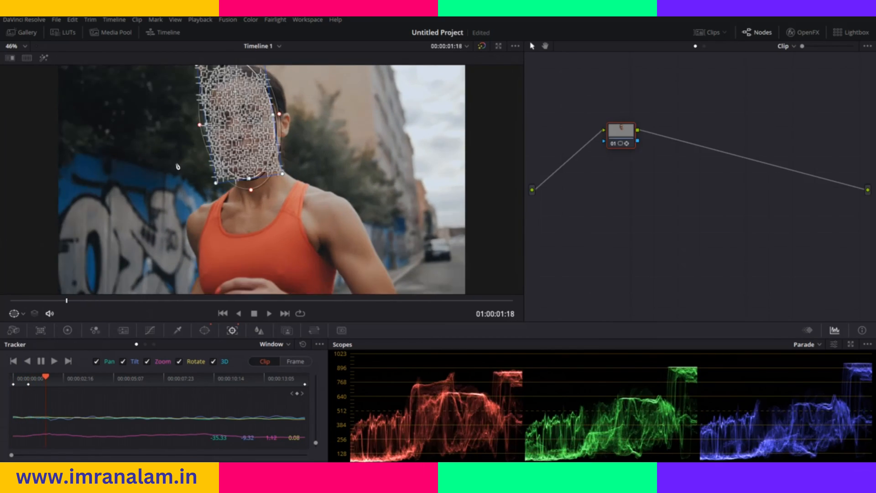
pyautogui.click(42, 360)
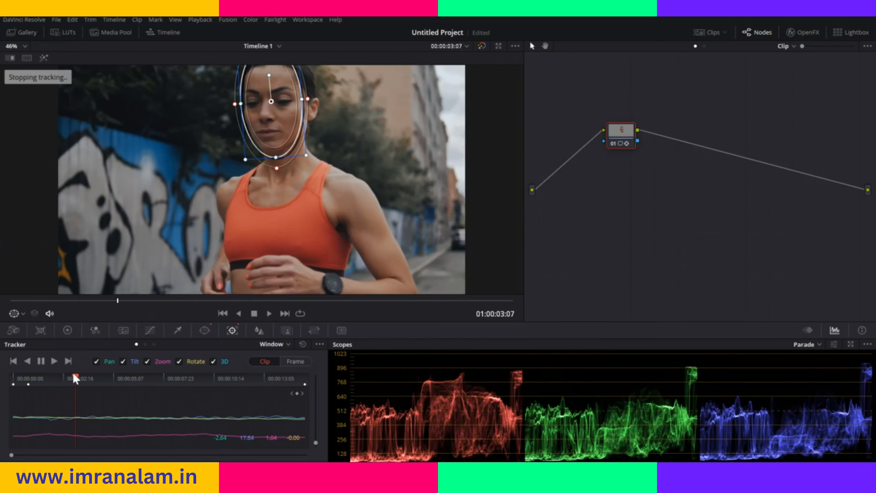
pyautogui.click(12, 384)
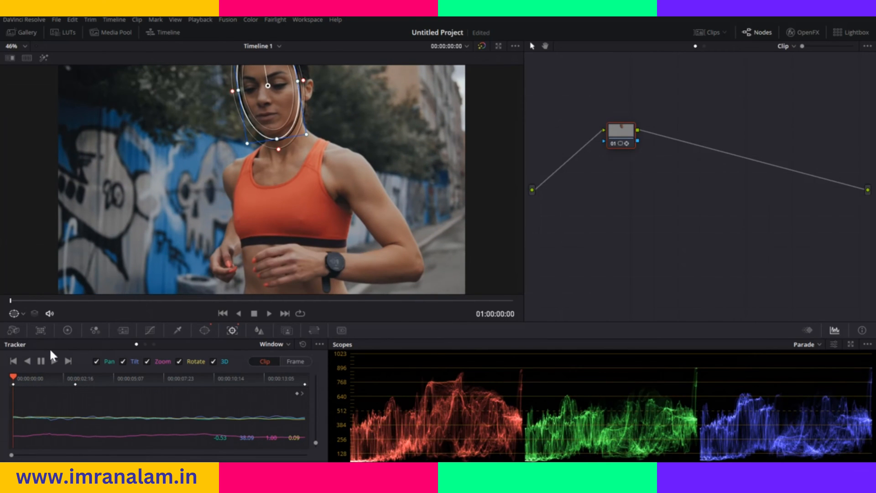
# Step: At 00:00:00:14, tint the tracked face purple with Lift red 0.10, green -0.07, blue 0.36, and play the clip to check the tracking
pyautogui.click(68, 330)
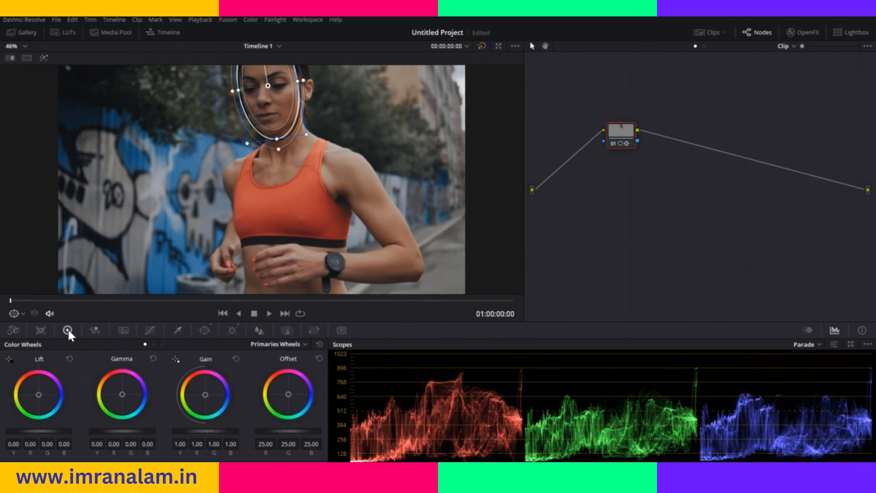
pyautogui.moveTo(10, 299); pyautogui.dragTo(29, 302)
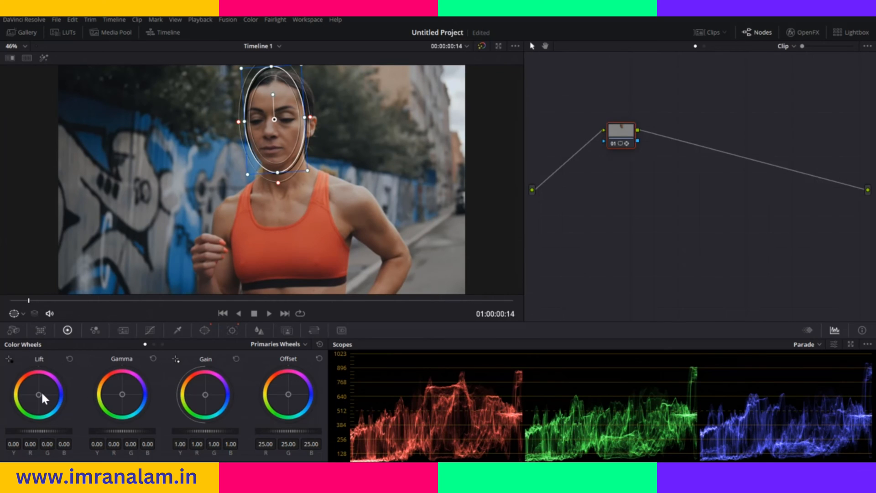
pyautogui.moveTo(40, 395); pyautogui.dragTo(53, 389)
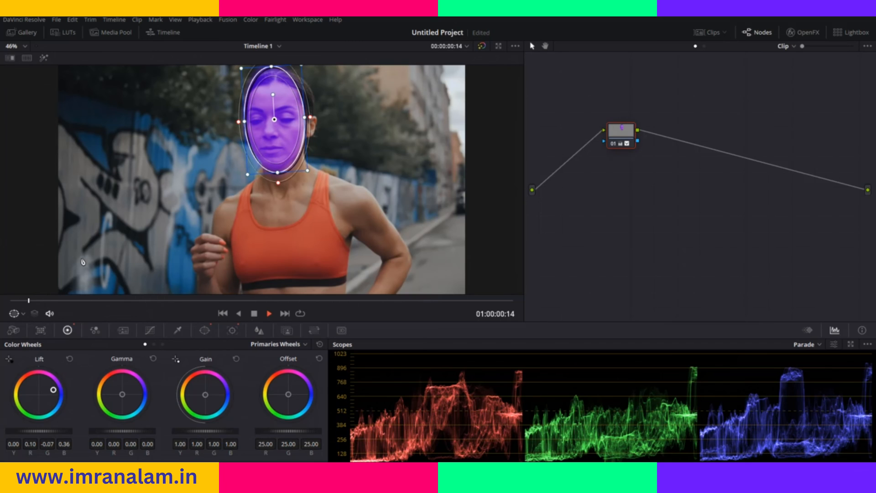
pyautogui.press('space')
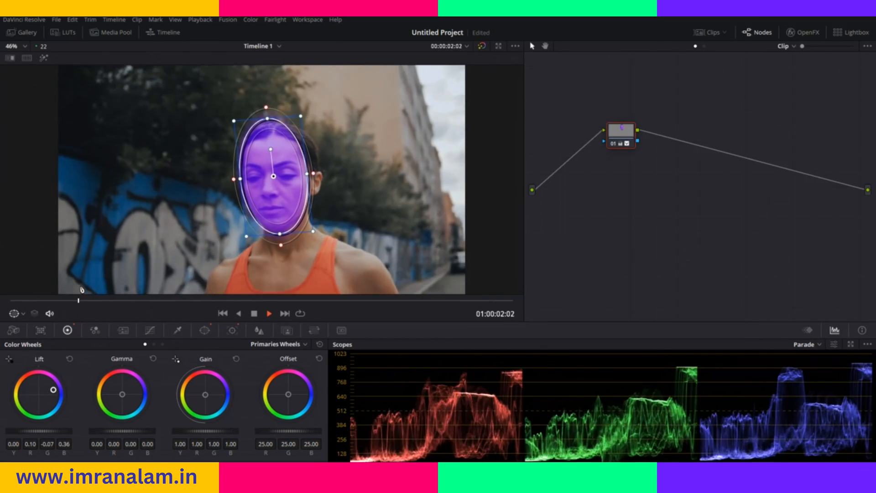
# Step: At 00:00:00:10, reset the Lift wheel to remove the purple tint from the tracked face
pyautogui.click(117, 301)
pyautogui.moveTo(113, 298); pyautogui.dragTo(23, 305)
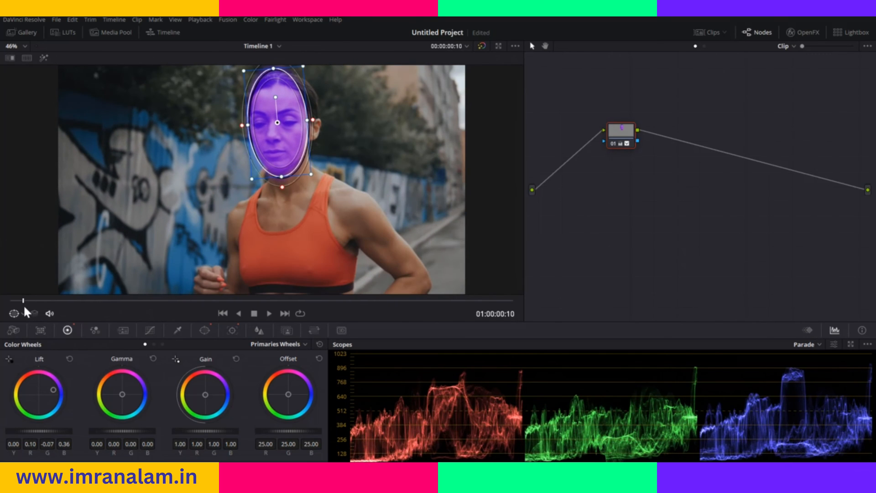
pyautogui.click(71, 359)
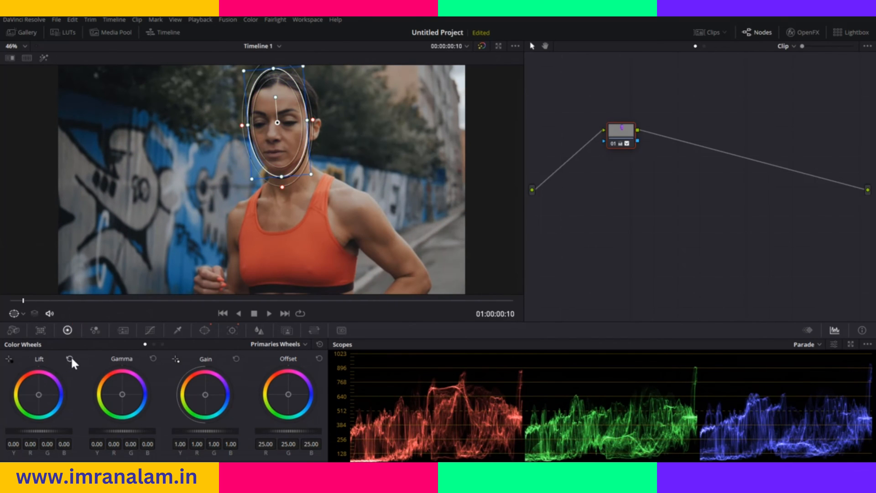
# Step: Blur the tracked face with a linked Mist radius of 1.23, and play the clip up to 00:00:09:06 to check it
pyautogui.click(254, 330)
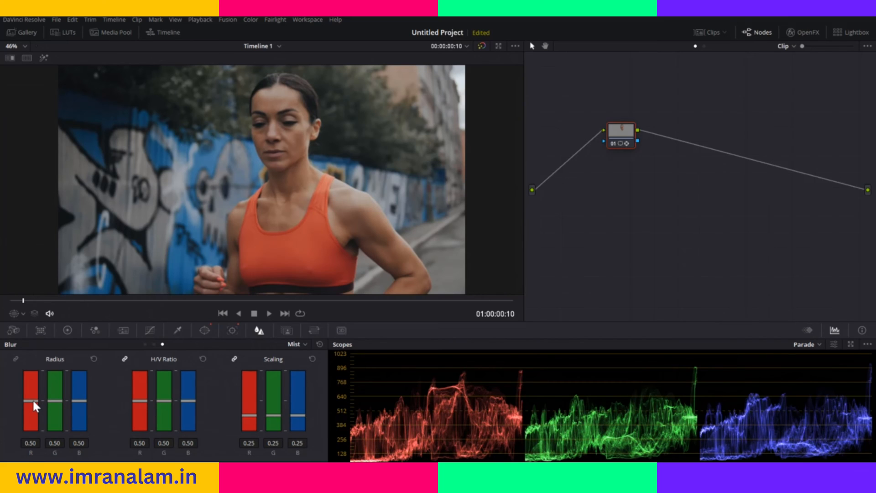
pyautogui.moveTo(30, 398); pyautogui.dragTo(38, 380)
pyautogui.moveTo(38, 372); pyautogui.dragTo(34, 397)
pyautogui.moveTo(35, 396); pyautogui.dragTo(47, 344)
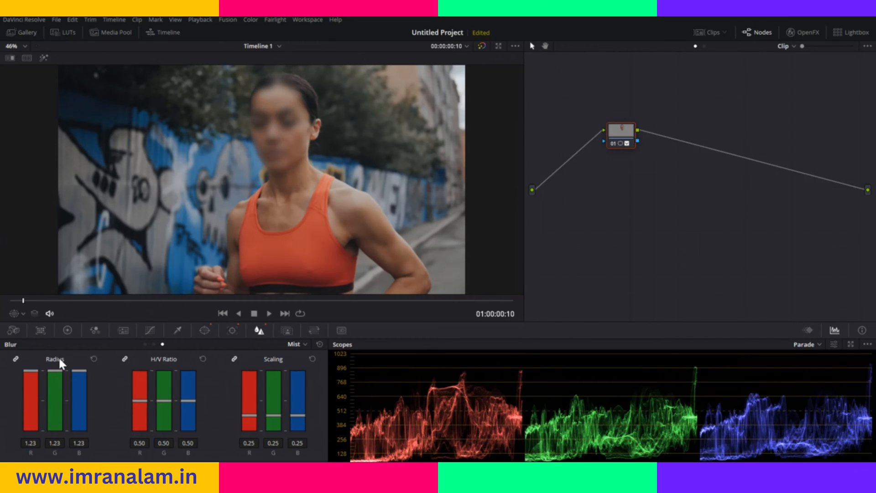
pyautogui.press('space')
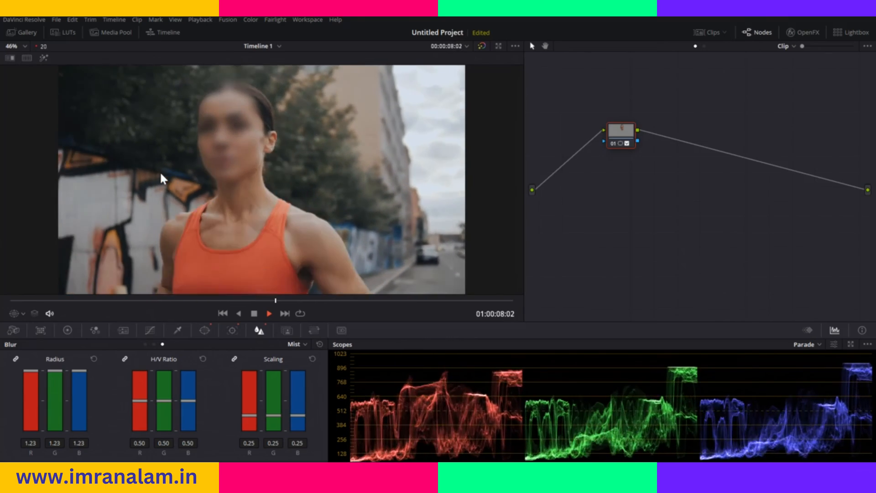
pyautogui.press('space')
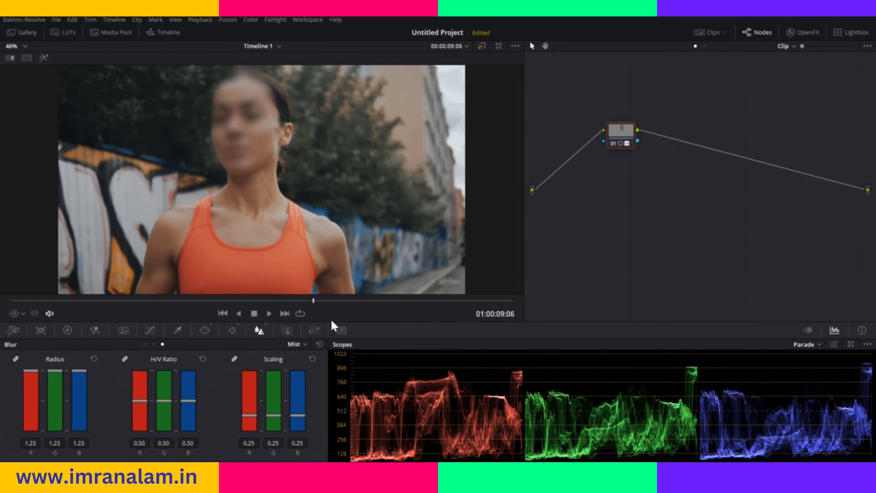
# Step: Add an Outside node after the face-blur node
pyautogui.rightClick(622, 131)
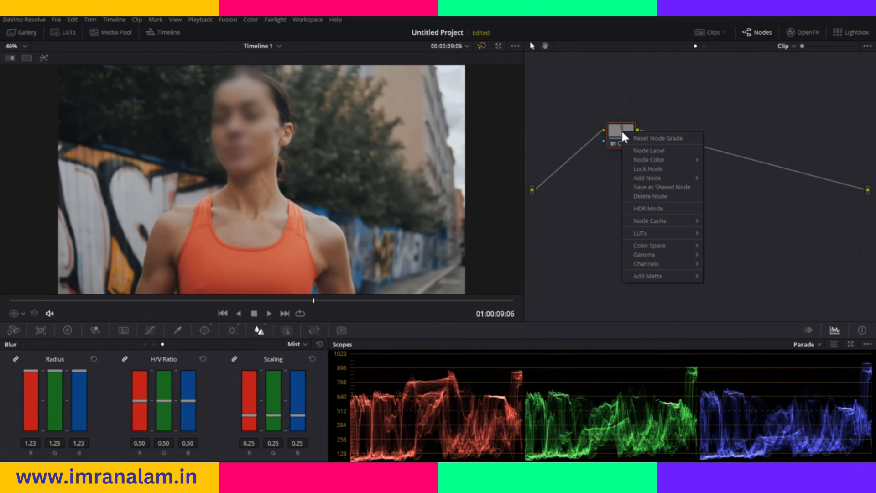
pyautogui.moveTo(661, 176)
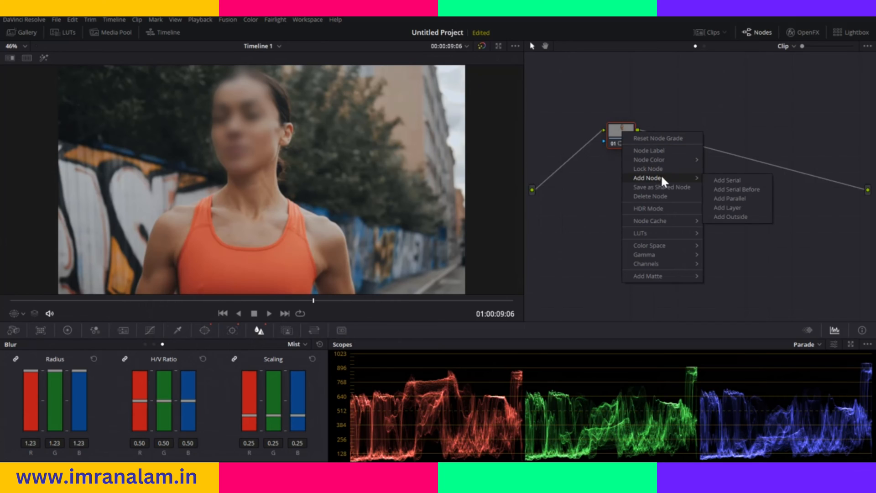
pyautogui.click(734, 215)
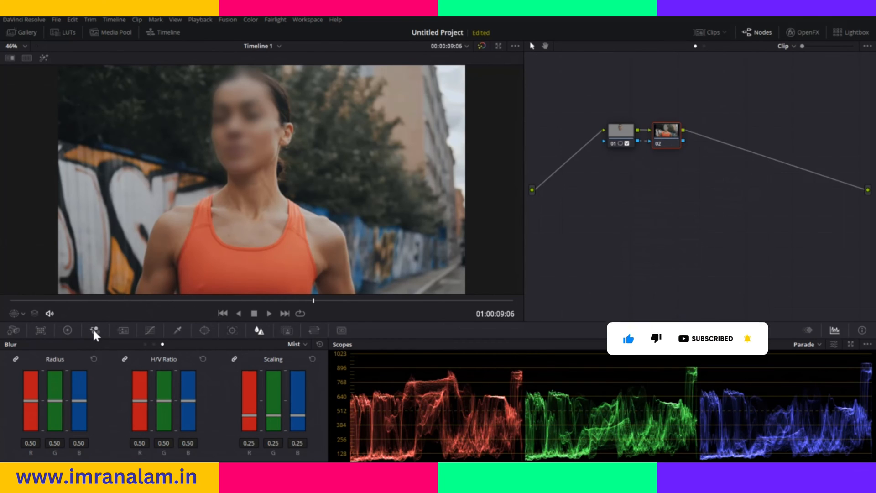
# Step: Try an orange Gain tint of red 1.35, green 0.93, blue 0.67 outside the face, play it, and reset Gain
pyautogui.click(75, 332)
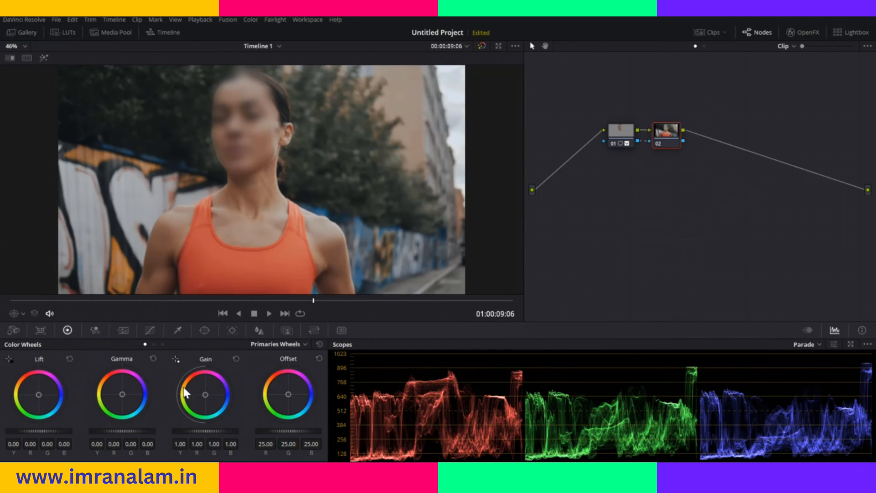
pyautogui.moveTo(204, 393); pyautogui.dragTo(201, 389)
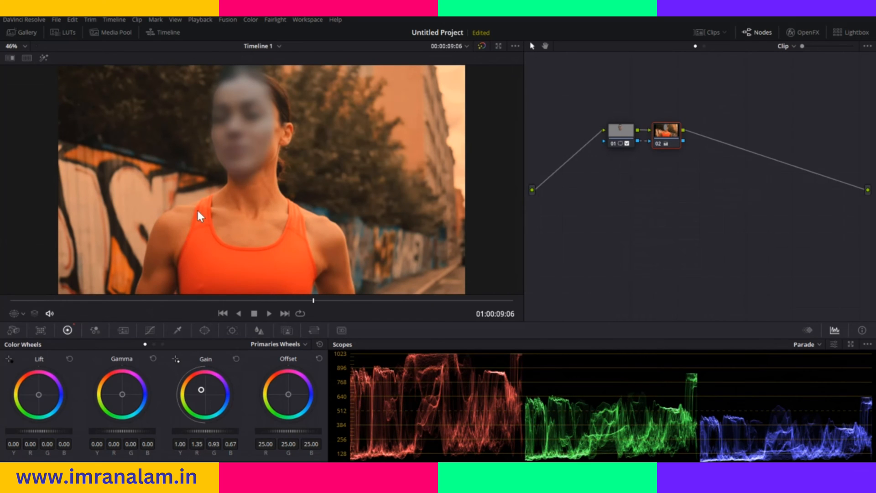
pyautogui.press('space')
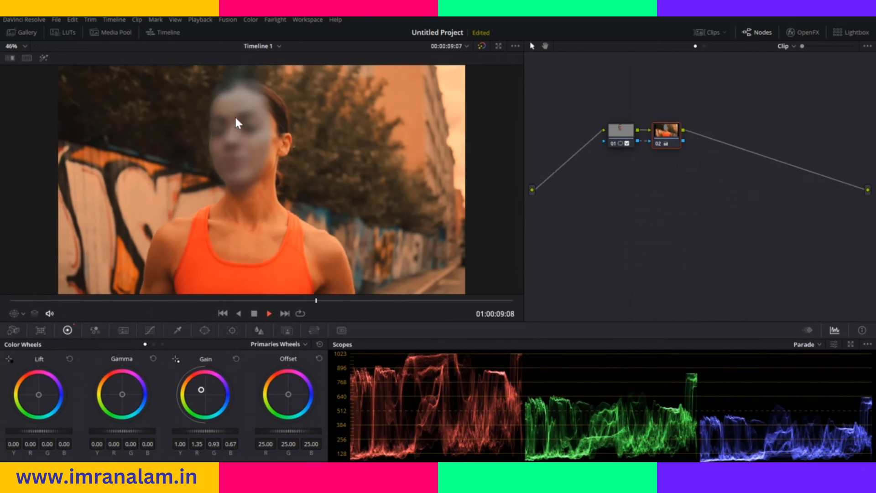
pyautogui.click(255, 313)
pyautogui.click(237, 359)
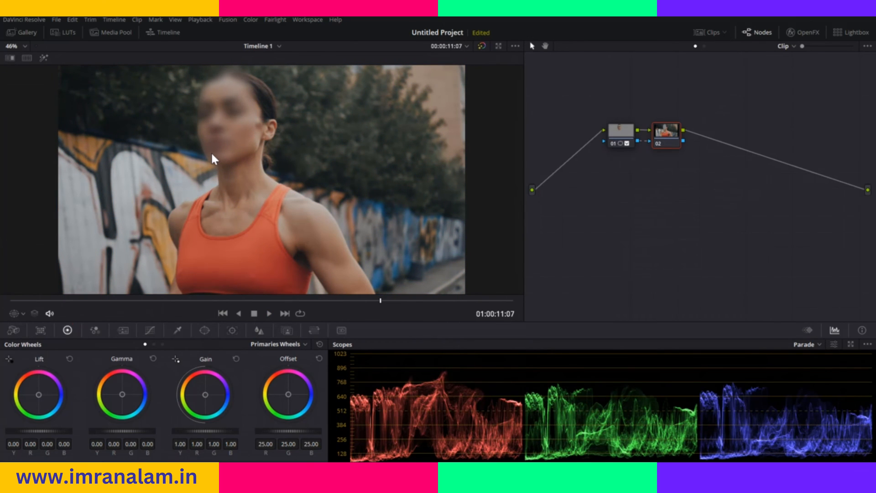
# Step: On the clip of the woman in black, open the HSL Qualifier and toggle its Hue component off and back on
pyautogui.click(205, 331)
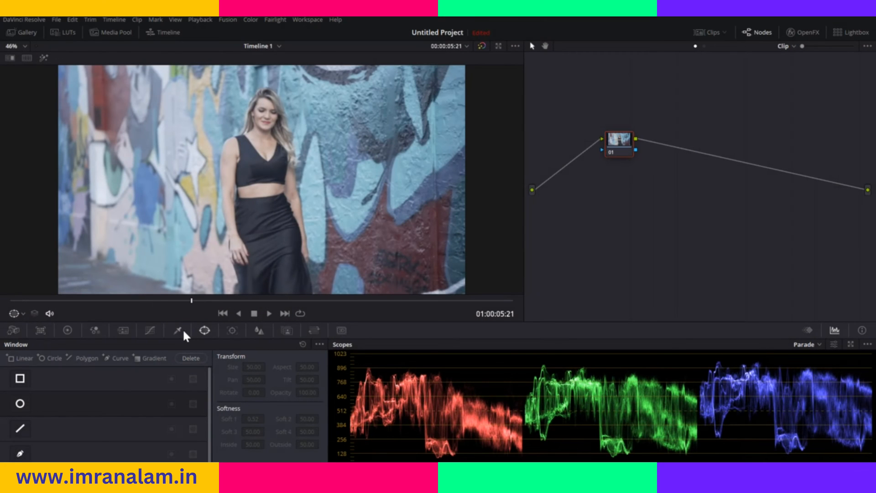
pyautogui.click(178, 330)
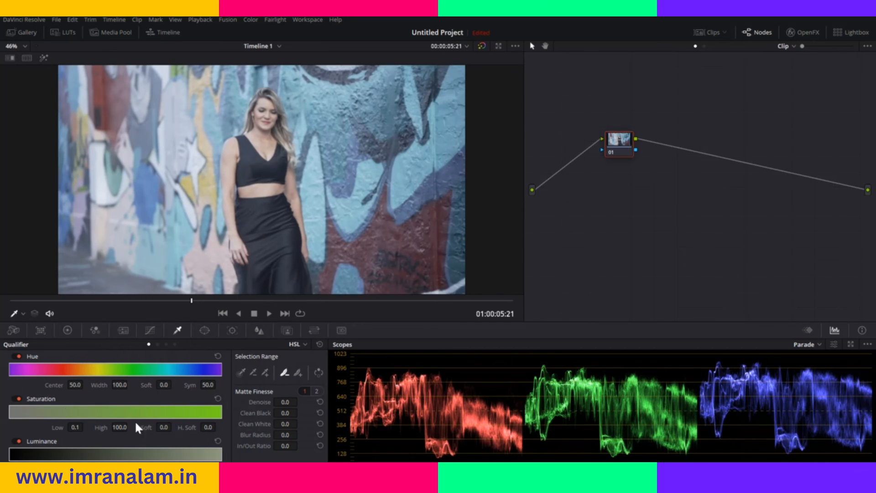
pyautogui.click(19, 356)
pyautogui.click(17, 355)
pyautogui.click(17, 355)
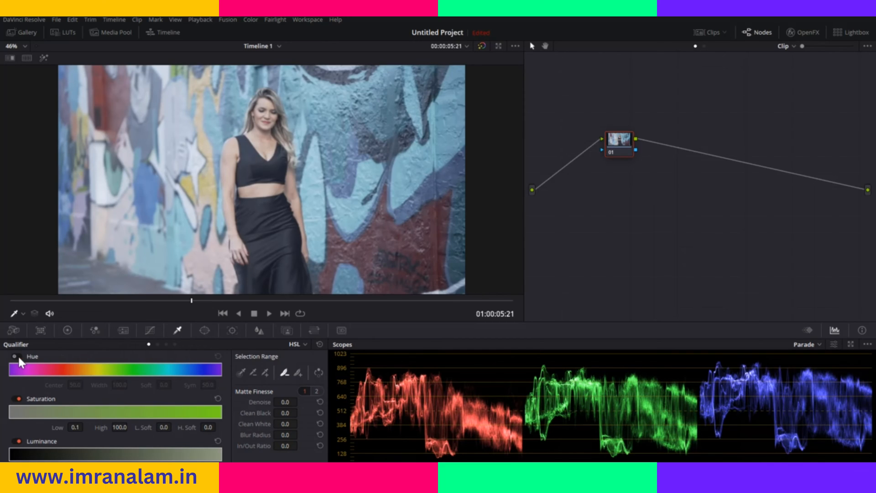
pyautogui.click(16, 356)
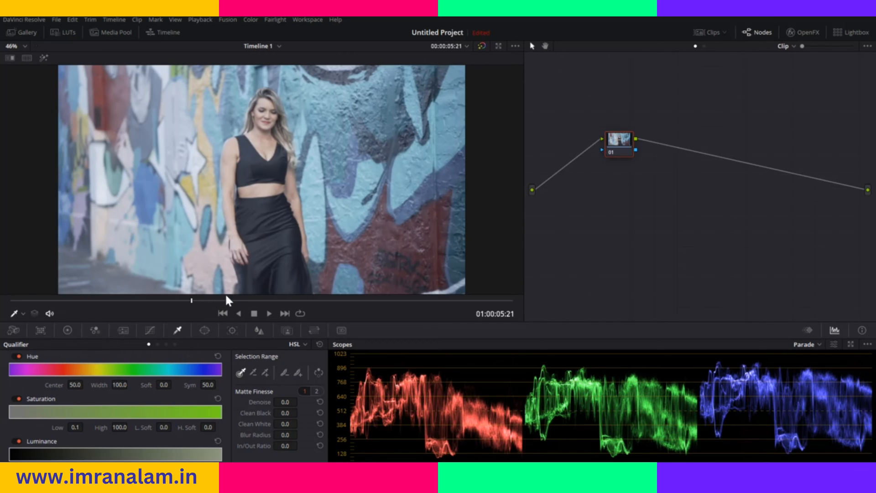
# Step: Sample the black skirt, display the selection with Highlight, and try subtracting a mural colour and adding the top's colour
pyautogui.click(269, 231)
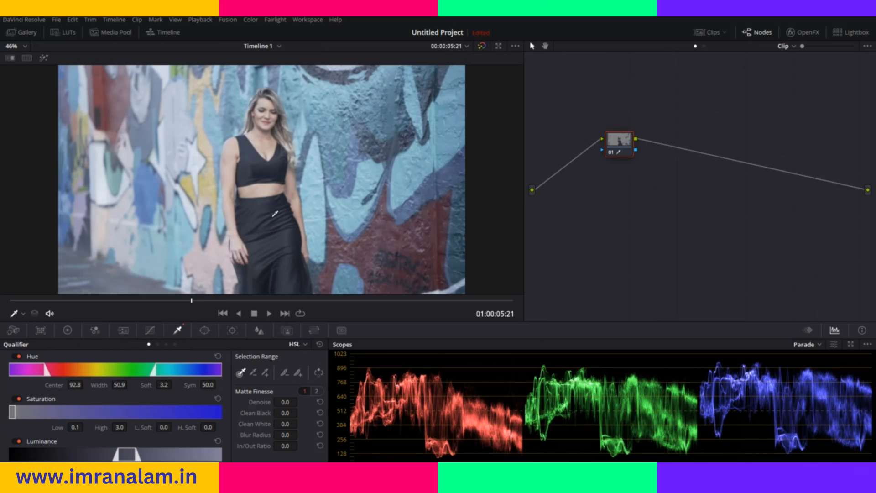
pyautogui.click(46, 58)
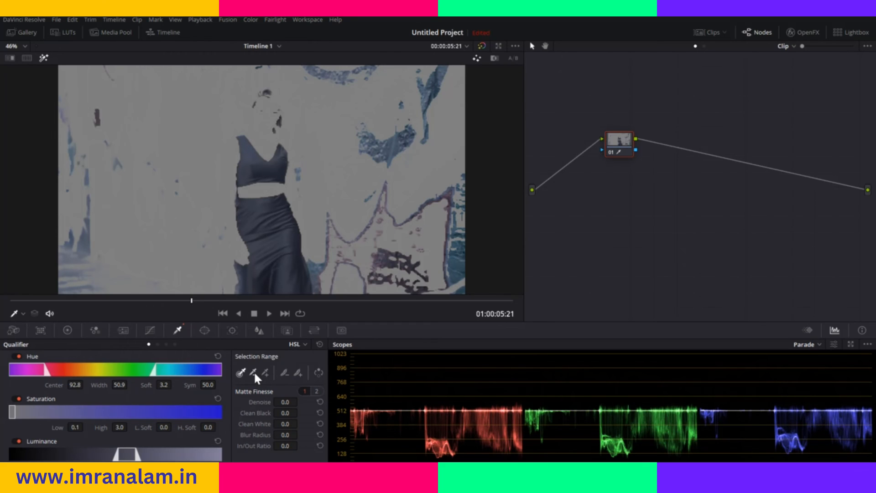
pyautogui.click(456, 260)
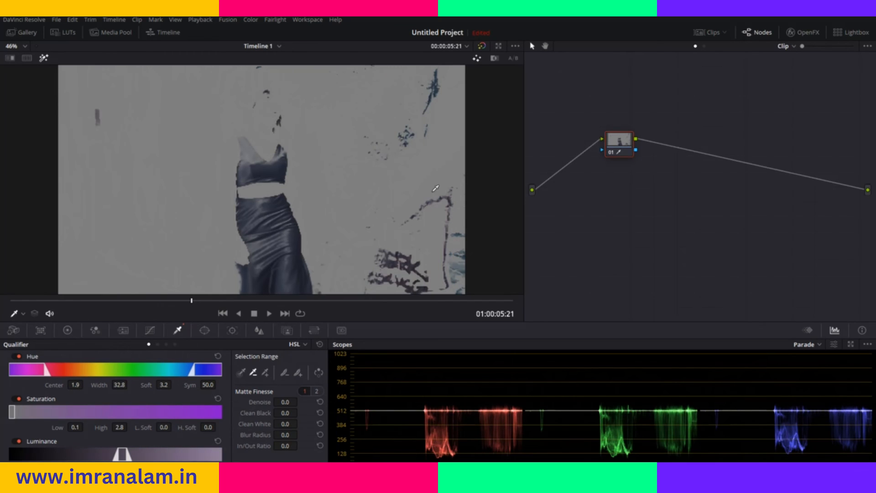
pyautogui.click(265, 371)
pyautogui.click(251, 150)
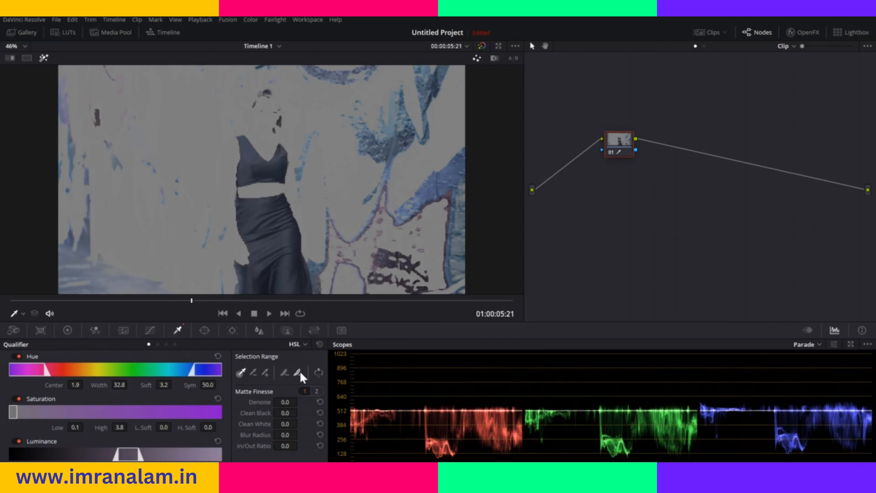
# Step: Resample the black outfit with the colour picker, sweeping from the top down to the lower skirt
pyautogui.click(239, 371)
pyautogui.click(270, 226)
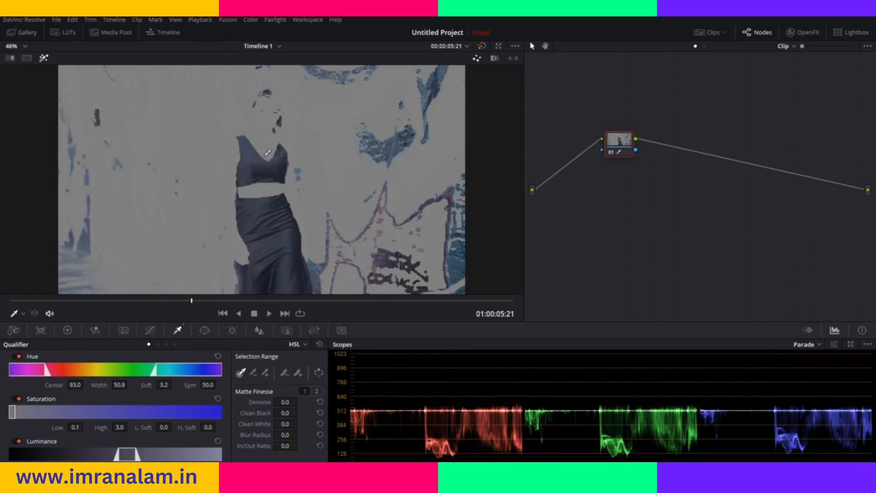
pyautogui.moveTo(250, 154)
pyautogui.mouseDown()
pyautogui.moveTo(265, 262)
pyautogui.moveTo(270, 282)
pyautogui.mouseUp()
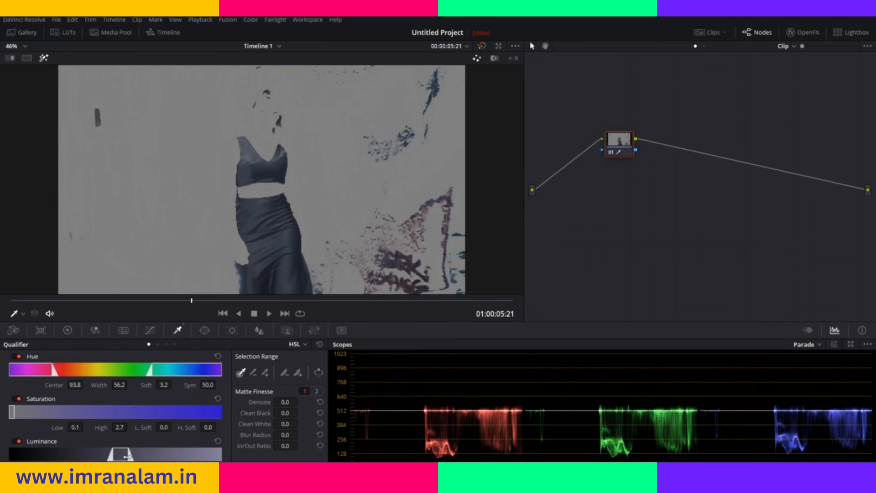
# Step: Refine the outfit's qualifier by adjusting the luminance range, with saturation High at 2.5 and hue Width at 42.5
pyautogui.moveTo(128, 455); pyautogui.dragTo(130, 458)
pyautogui.moveTo(14, 411)
pyautogui.mouseDown()
pyautogui.moveTo(30, 413)
pyautogui.moveTo(14, 413)
pyautogui.mouseUp()
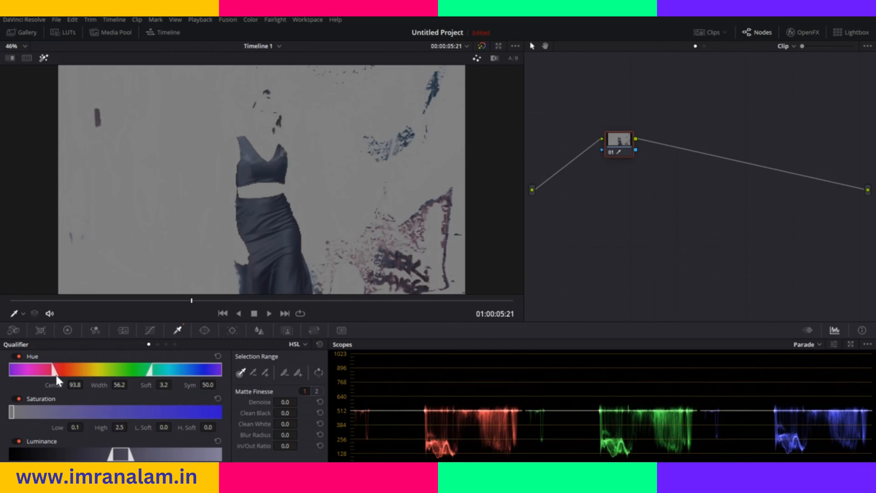
pyautogui.moveTo(51, 370); pyautogui.dragTo(38, 373)
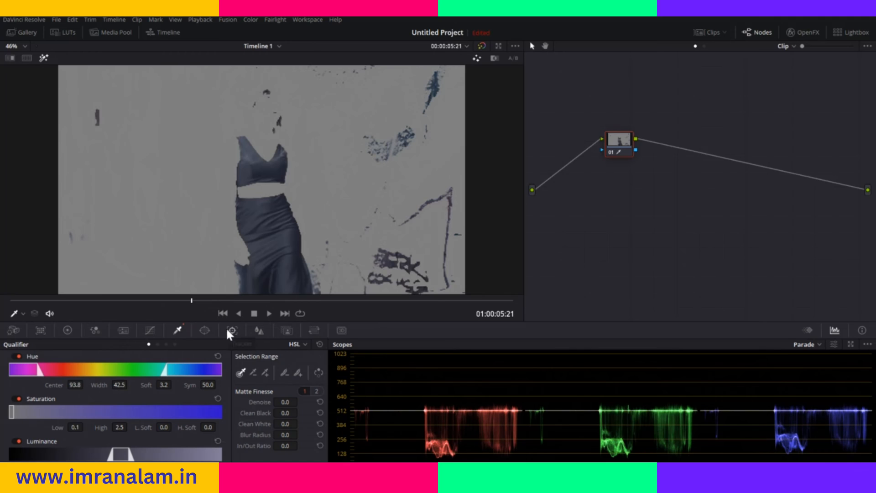
# Step: Add a square power window and fit its edges around the black outfit down to the frame's bottom, with Soft 1 at 0.03
pyautogui.click(214, 333)
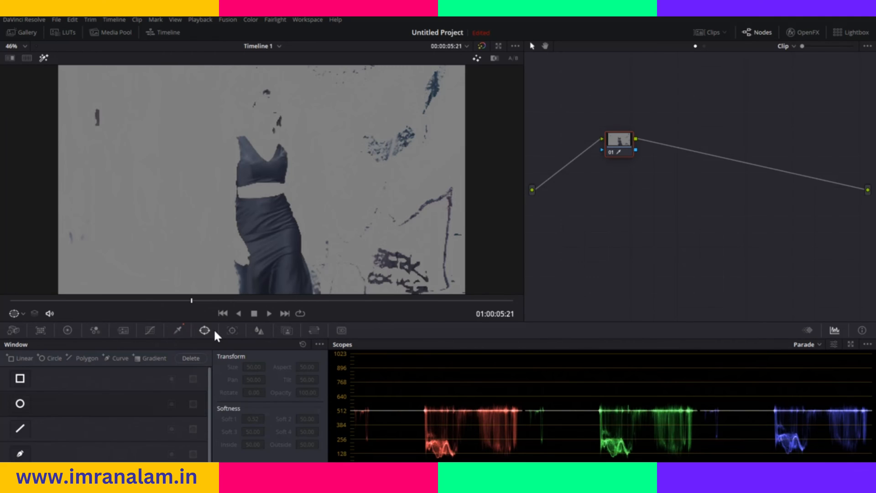
pyautogui.click(20, 379)
pyautogui.moveTo(262, 134)
pyautogui.mouseDown()
pyautogui.moveTo(262, 114)
pyautogui.moveTo(262, 133)
pyautogui.mouseUp()
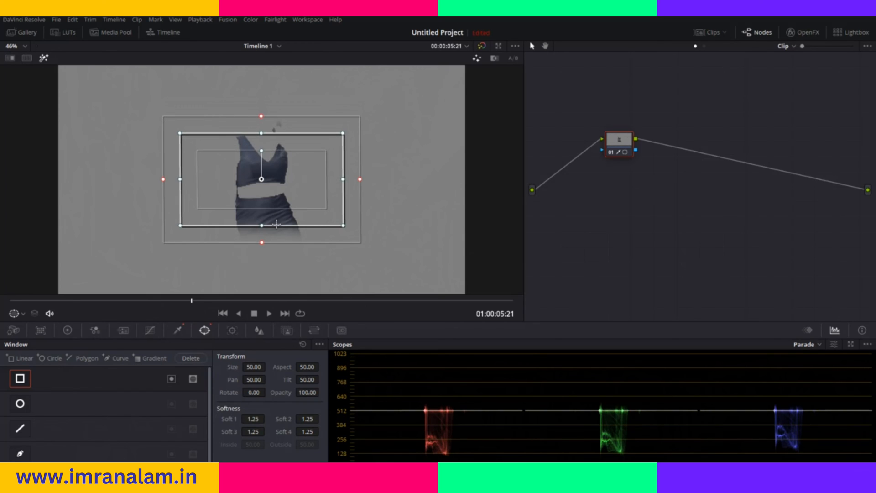
pyautogui.moveTo(262, 226); pyautogui.dragTo(262, 294)
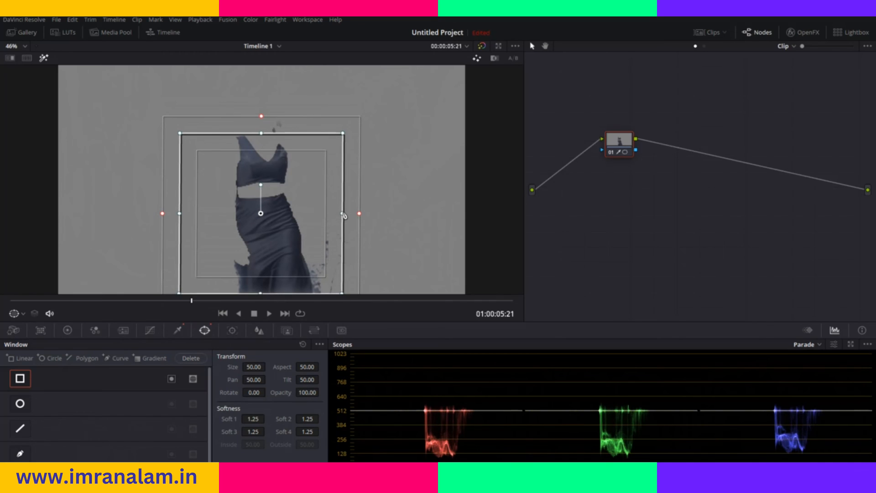
pyautogui.moveTo(341, 214); pyautogui.dragTo(318, 219)
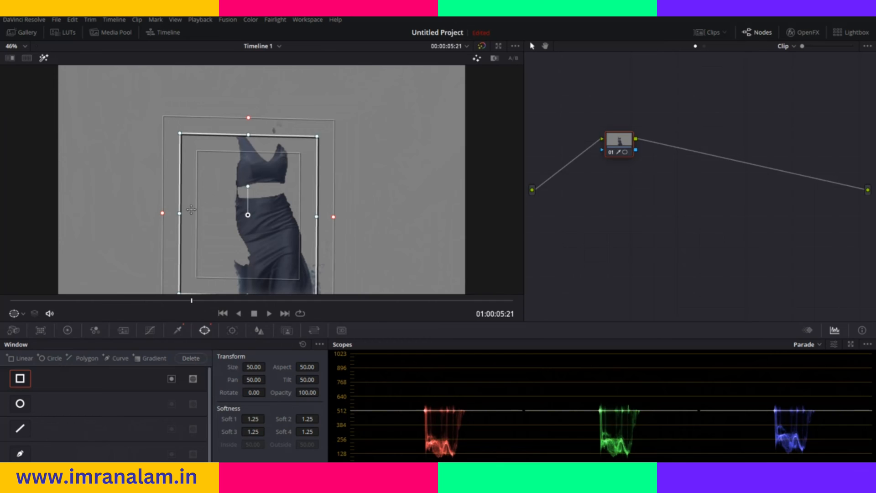
pyautogui.moveTo(180, 214); pyautogui.dragTo(222, 216)
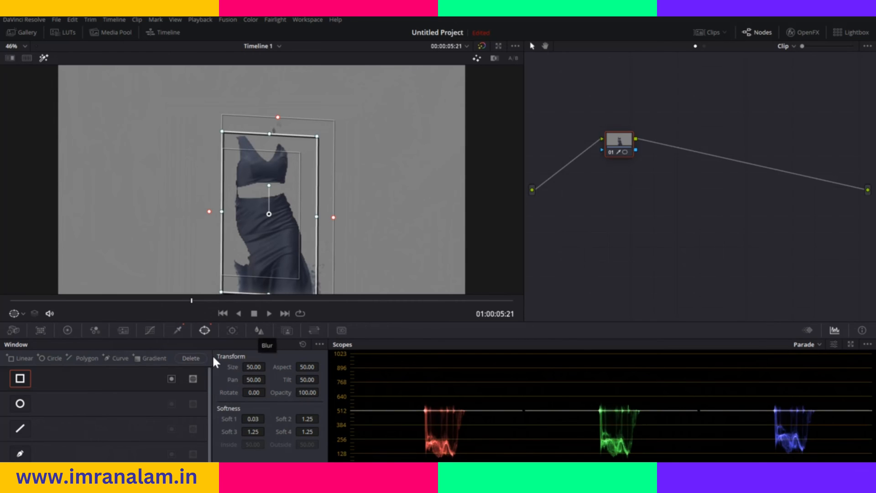
# Step: Turn off Highlight and track the outfit window forward from 00:00:05:21 to 00:00:13:10 with pan, tilt, zoom, rotate and 3D
pyautogui.click(228, 331)
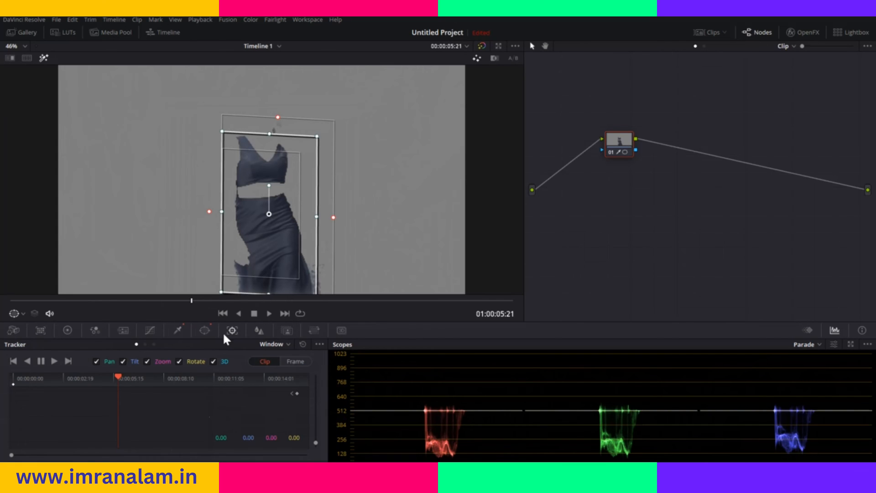
pyautogui.click(43, 58)
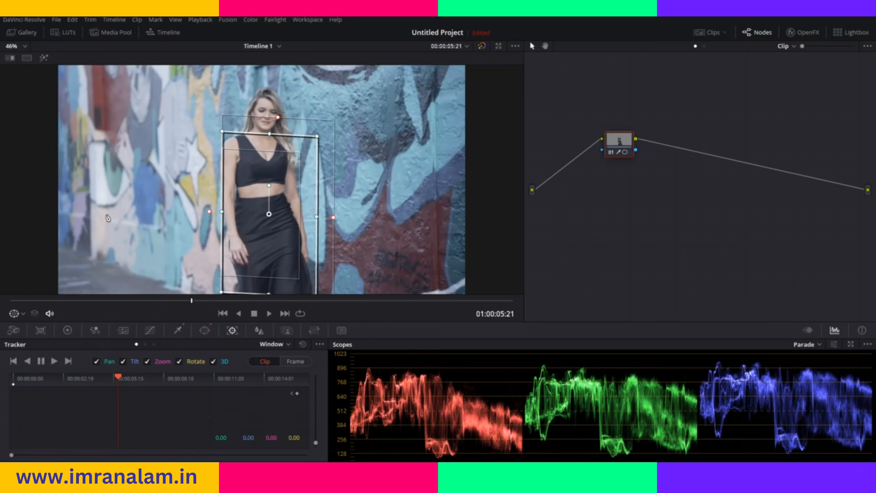
pyautogui.click(55, 359)
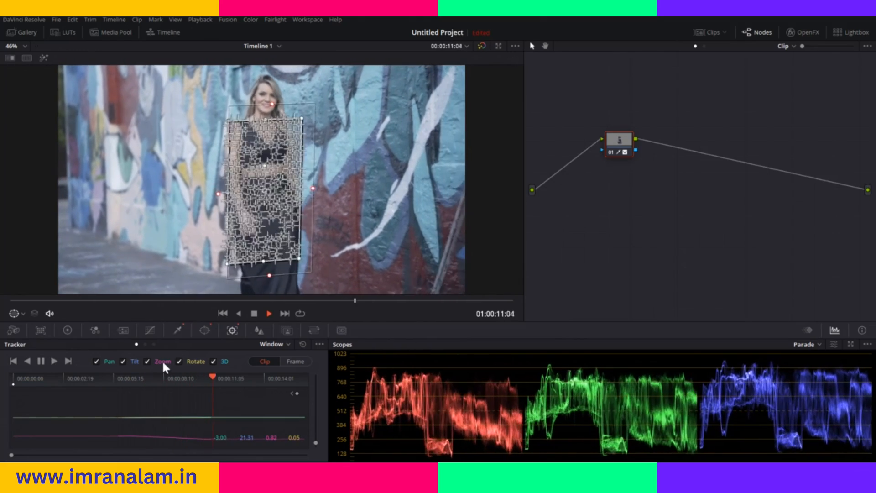
pyautogui.click(42, 358)
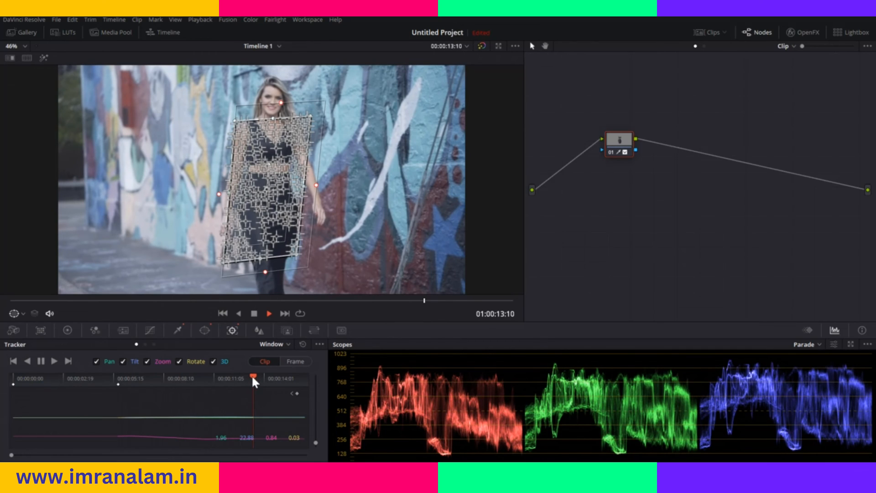
pyautogui.click(266, 274)
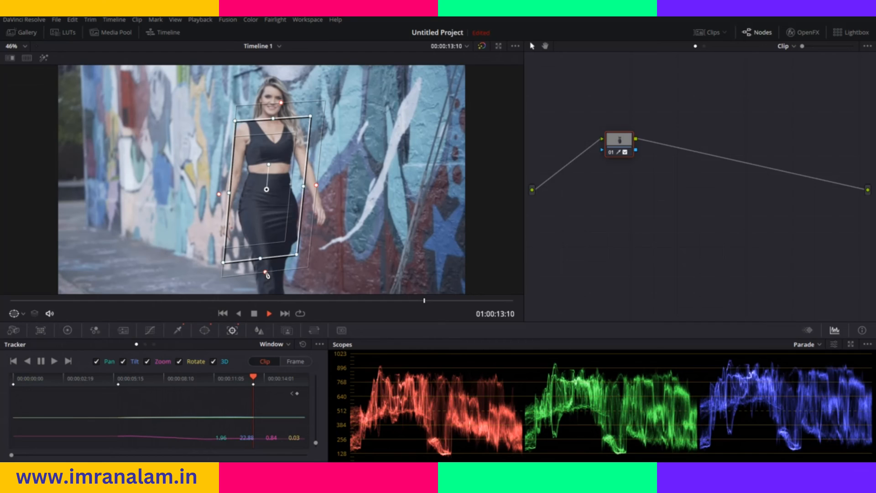
# Step: Stretch the outfit window's lower edge past the frame's bottom at 00:00:13:10 and play back the track from 00:00:08:05
pyautogui.moveTo(260, 259); pyautogui.dragTo(301, 302)
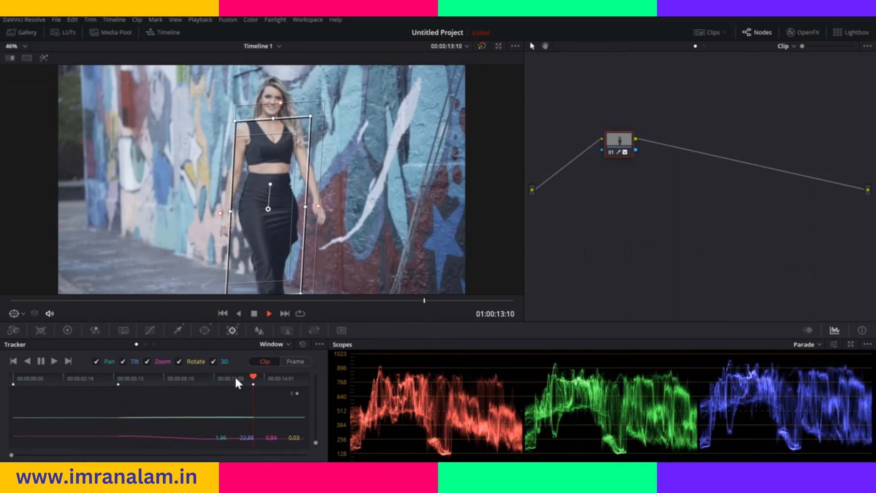
pyautogui.moveTo(251, 374); pyautogui.dragTo(99, 381)
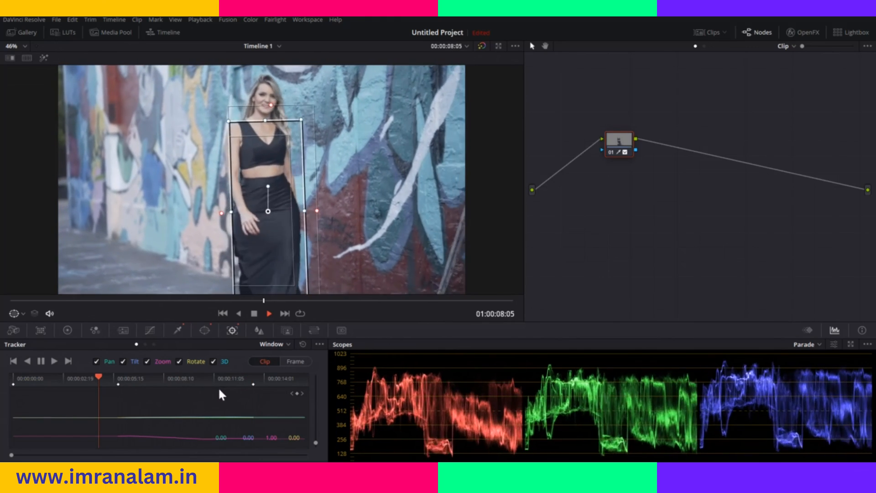
pyautogui.press('space')
pyautogui.press('space')
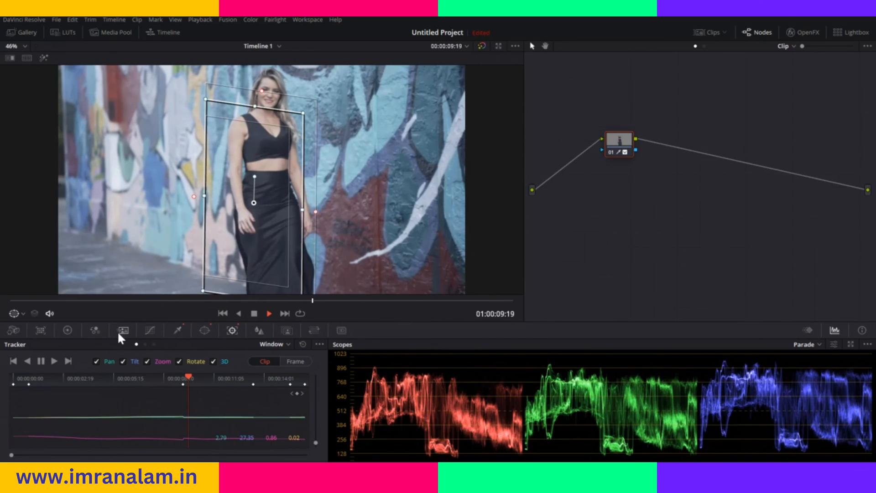
# Step: Recolour the isolated outfit purple by shifting the Gamma colour balance towards blue-violet in the primaries wheels
pyautogui.click(72, 328)
pyautogui.moveTo(121, 393); pyautogui.dragTo(138, 389)
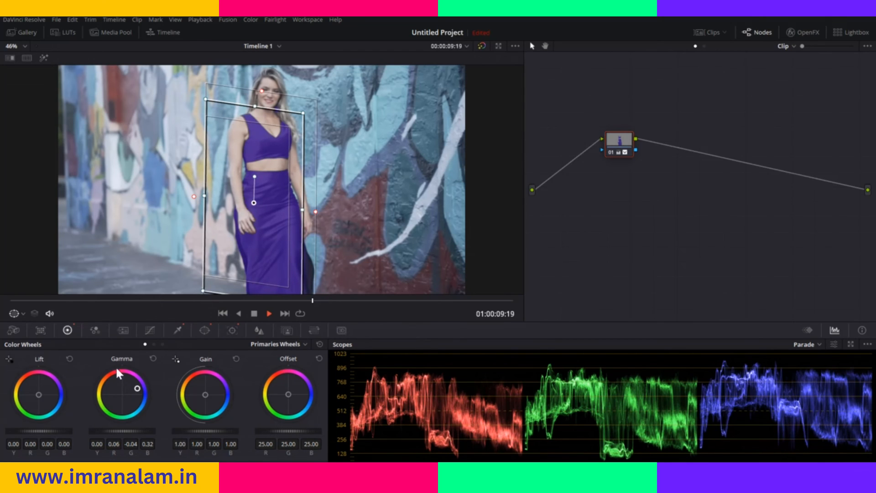
pyautogui.moveTo(147, 385); pyautogui.dragTo(138, 382)
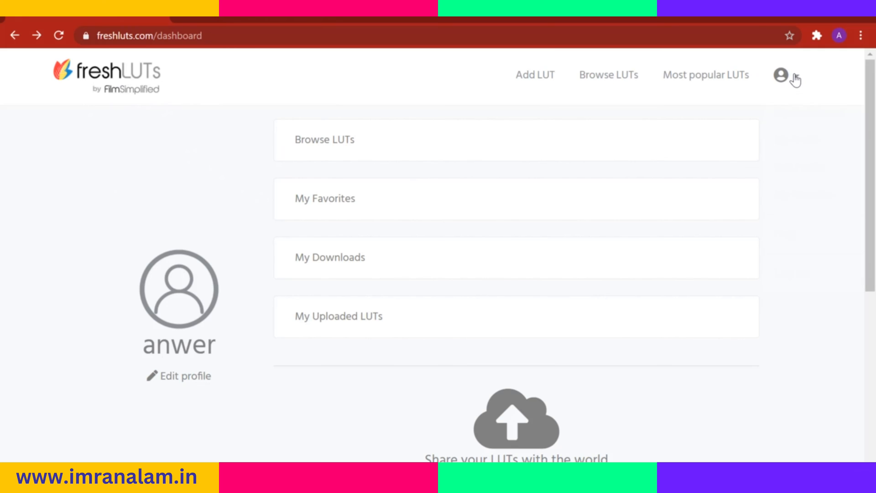
# Step: Look over the freshLUTs dashboard in the browser and open its Browse LUTs page
pyautogui.scroll(-5, 243, 291)
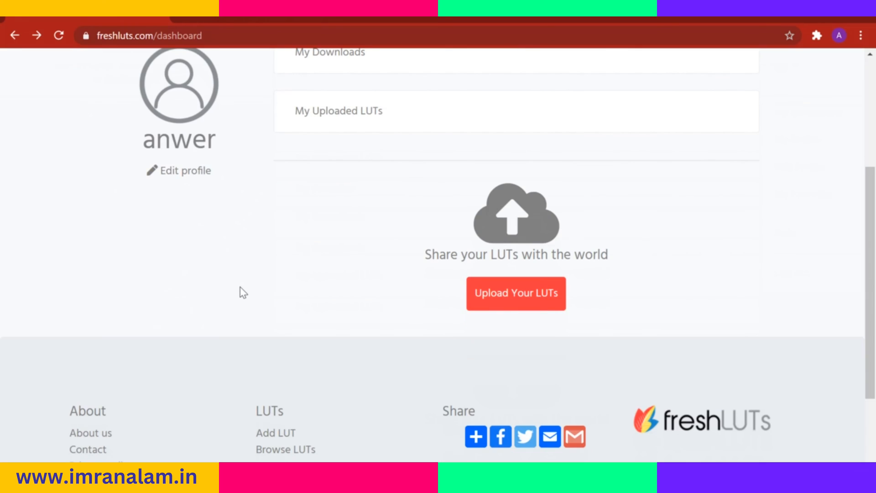
pyautogui.scroll(5, 244, 289)
pyautogui.scroll(-5, 337, 308)
pyautogui.scroll(5, 412, 327)
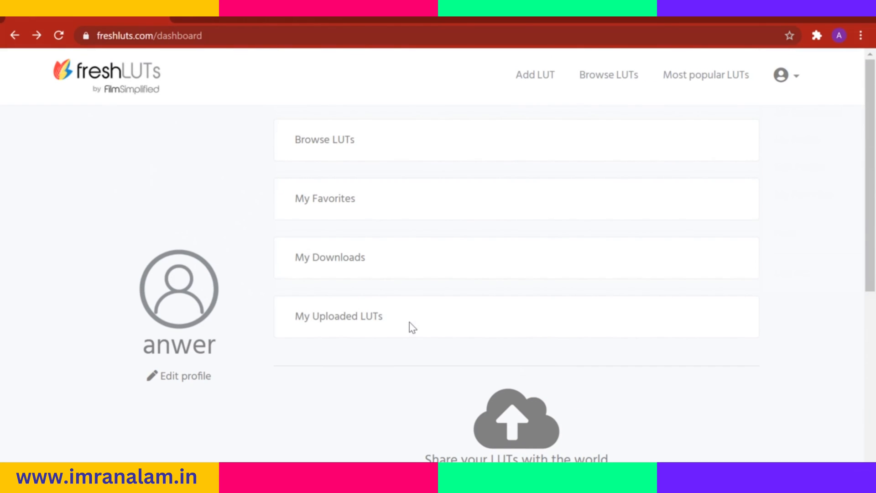
pyautogui.click(325, 147)
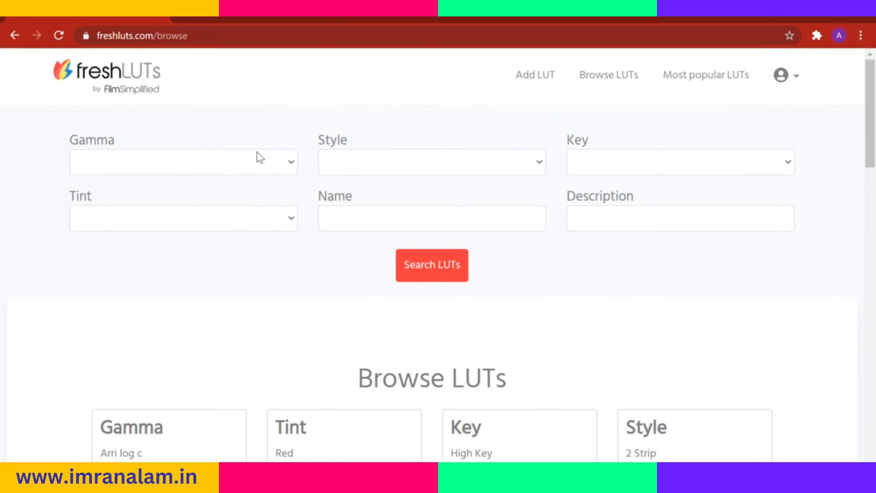
# Step: Examine the Gamma filter options and the LUT categories listed under Gamma, Tint, Key and Style
pyautogui.click(290, 165)
pyautogui.click(291, 164)
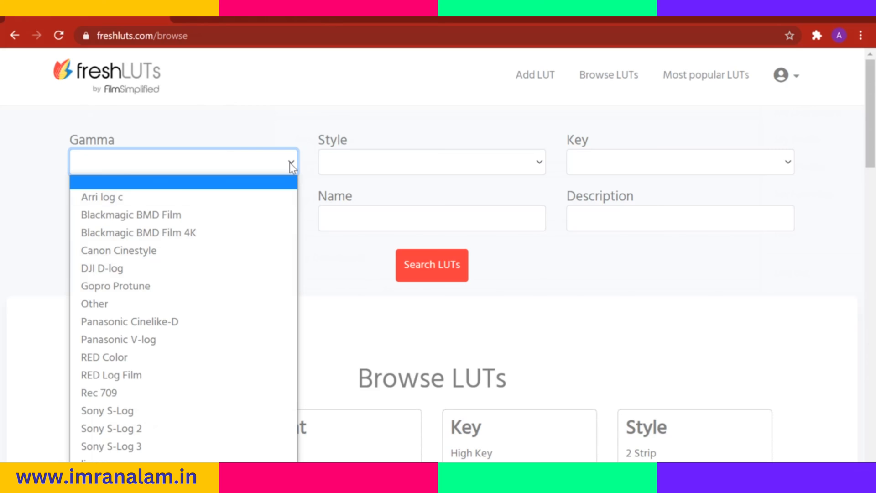
pyautogui.click(289, 162)
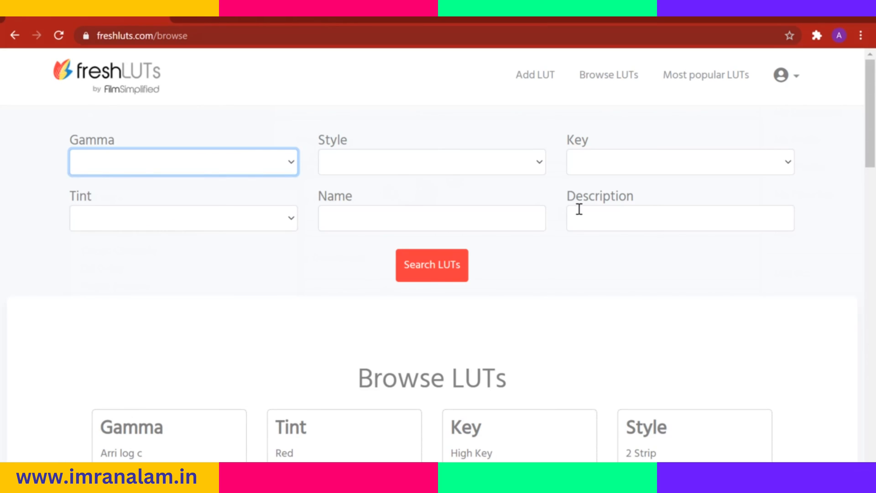
pyautogui.scroll(-5, 405, 256)
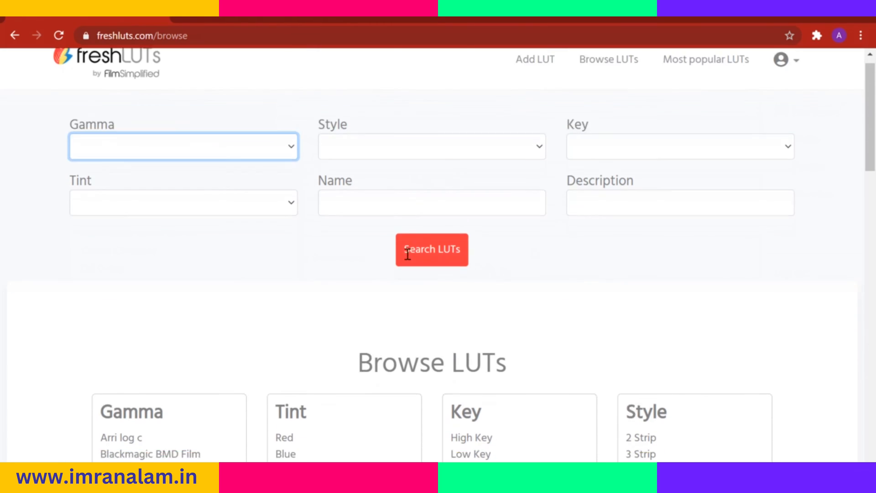
pyautogui.scroll(-6, 319, 210)
pyautogui.scroll(6, 272, 211)
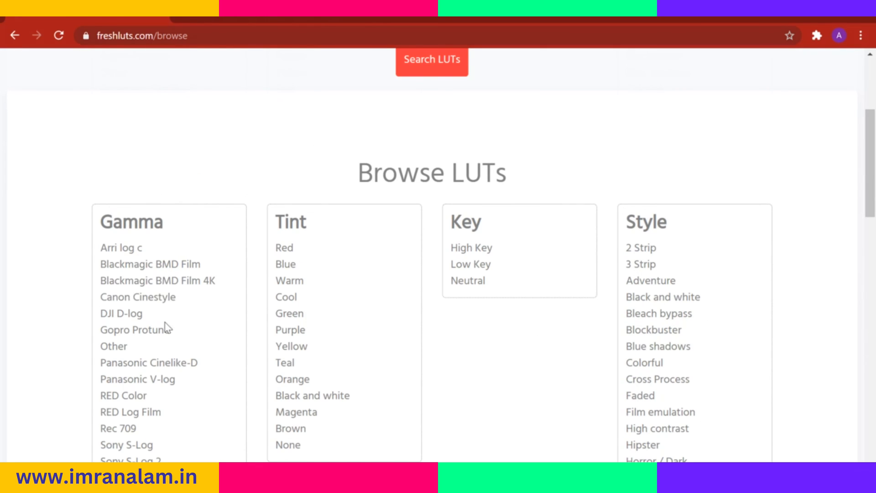
pyautogui.scroll(-6, 480, 357)
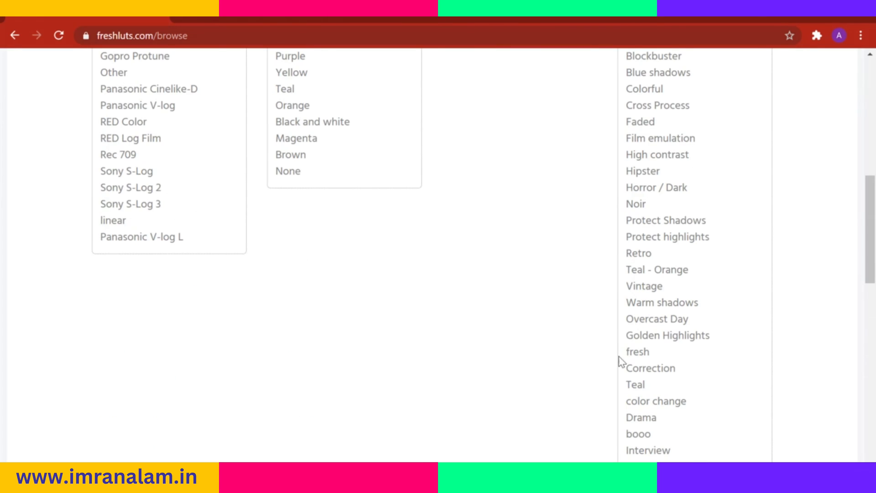
pyautogui.scroll(-1, 621, 329)
pyautogui.scroll(-4, 634, 338)
pyautogui.scroll(-3, 662, 340)
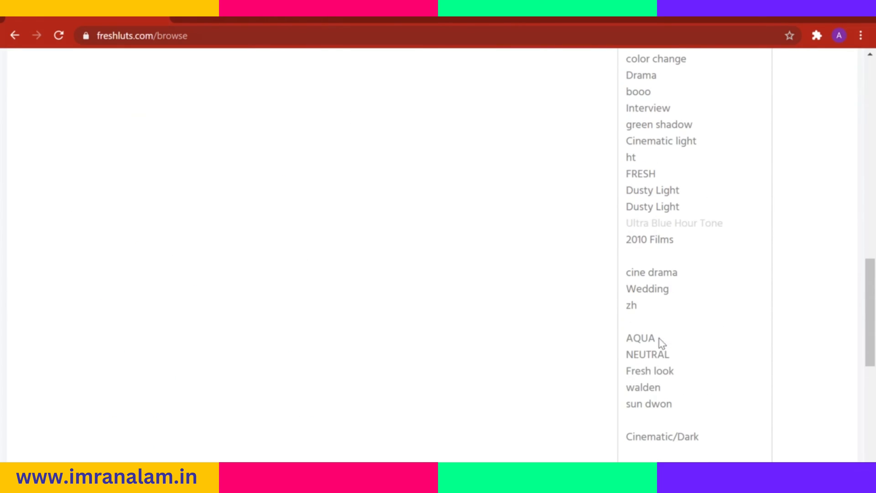
pyautogui.scroll(5, 659, 360)
pyautogui.scroll(5, 658, 368)
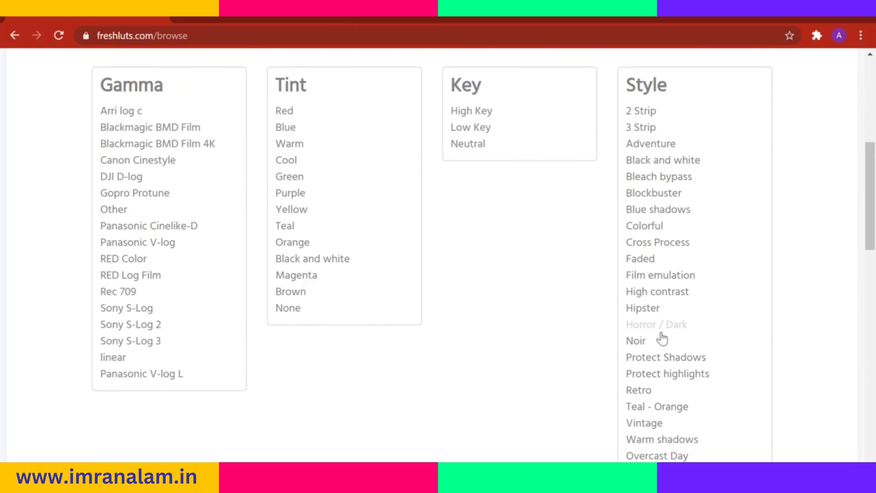
pyautogui.scroll(-3, 662, 338)
pyautogui.scroll(-3, 648, 402)
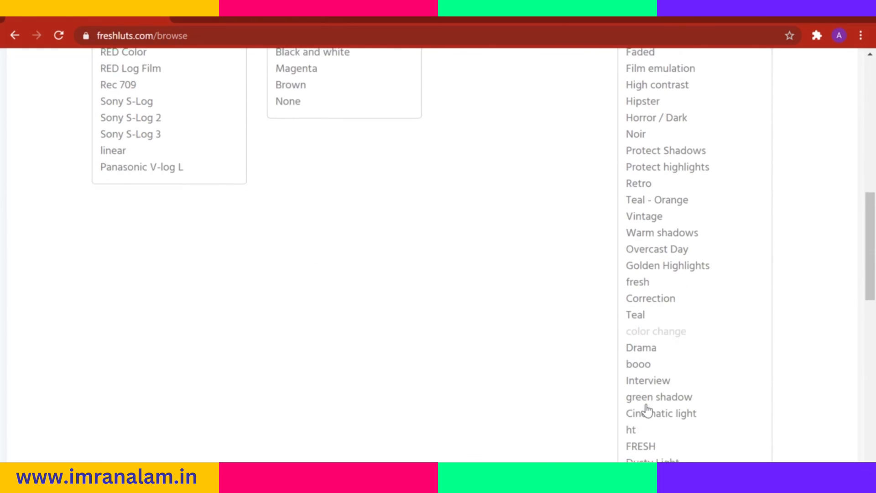
pyautogui.scroll(-6, 676, 433)
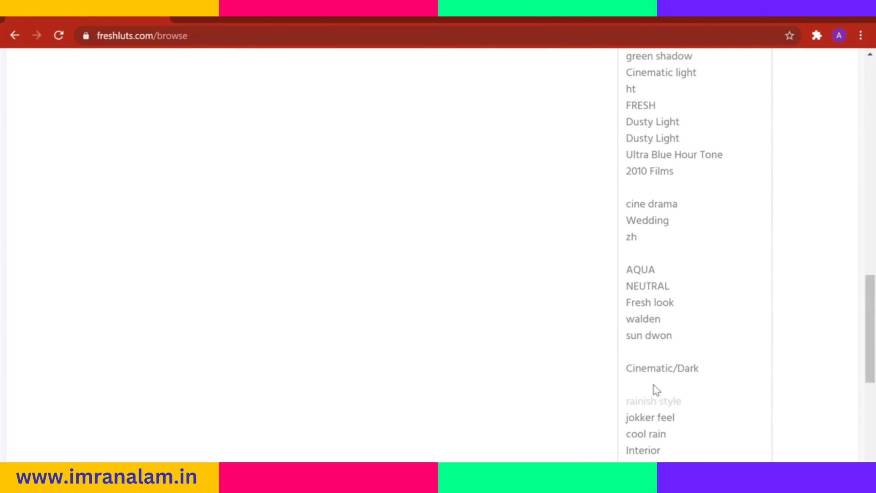
pyautogui.scroll(10, 679, 376)
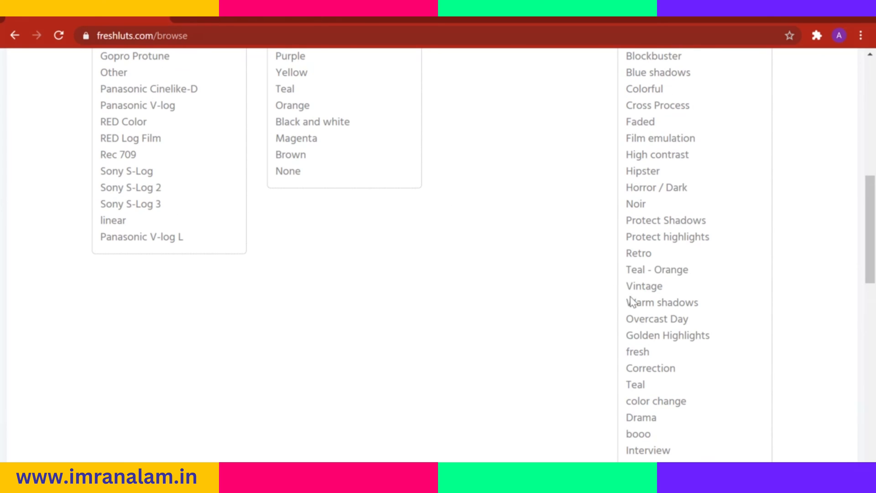
pyautogui.scroll(5, 653, 297)
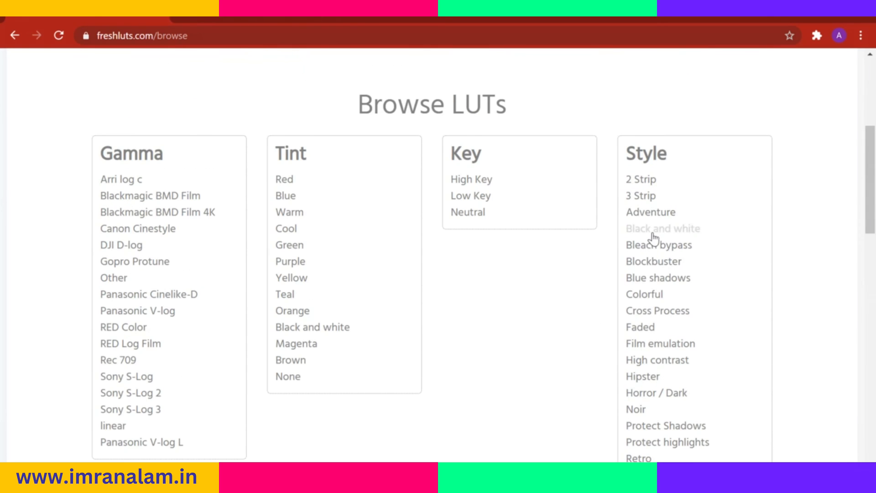
# Step: Open the LUTs with the Warm tint, look through the previews and open the LUT named western
pyautogui.click(292, 224)
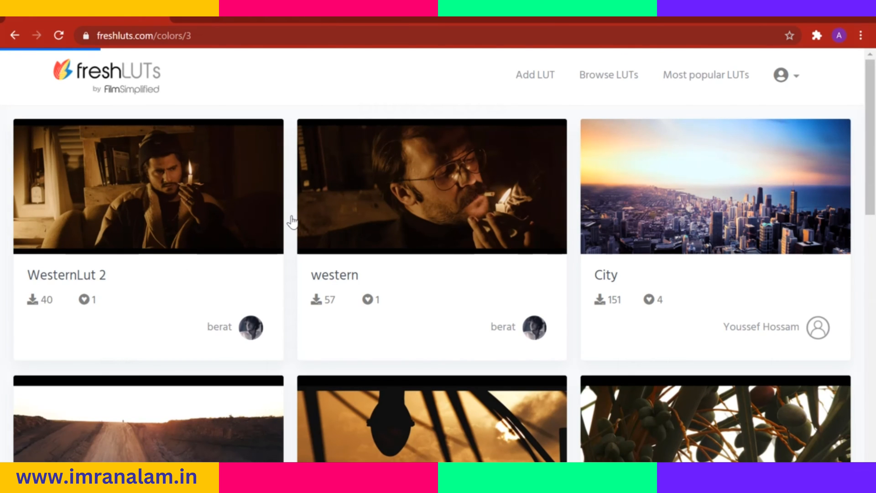
pyautogui.scroll(-7, 547, 254)
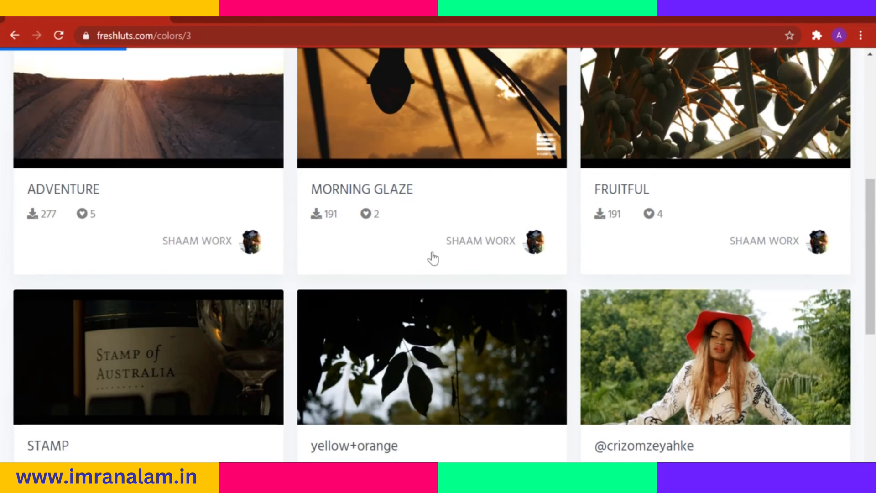
pyautogui.scroll(6, 368, 323)
pyautogui.scroll(2, 368, 322)
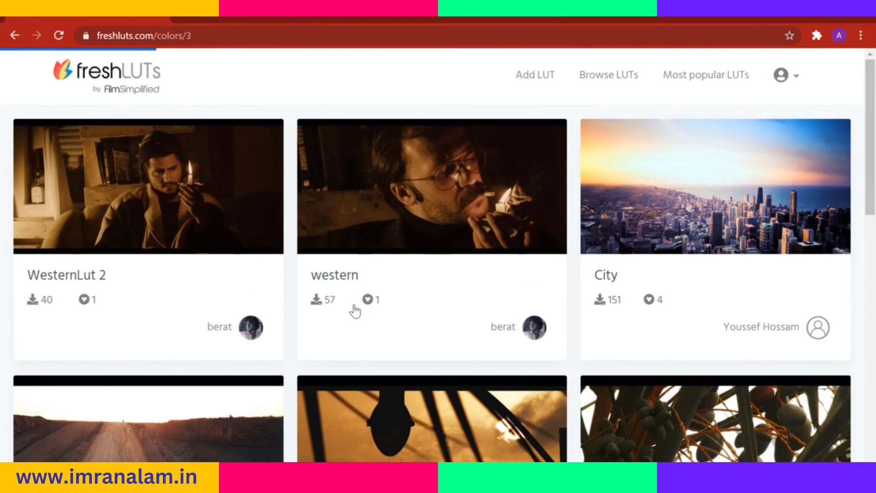
pyautogui.scroll(-4, 357, 304)
pyautogui.scroll(4, 358, 304)
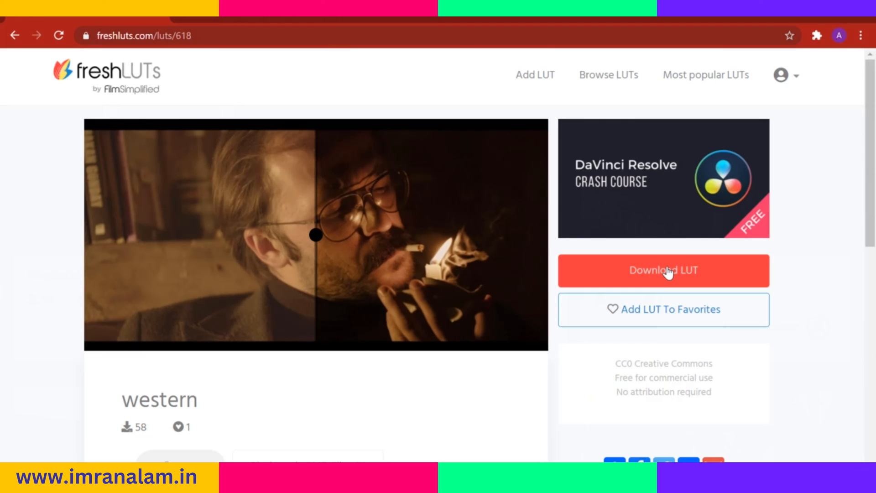
# Step: Start downloading the western LUT, then cancel the download and save dialogs
pyautogui.click(671, 274)
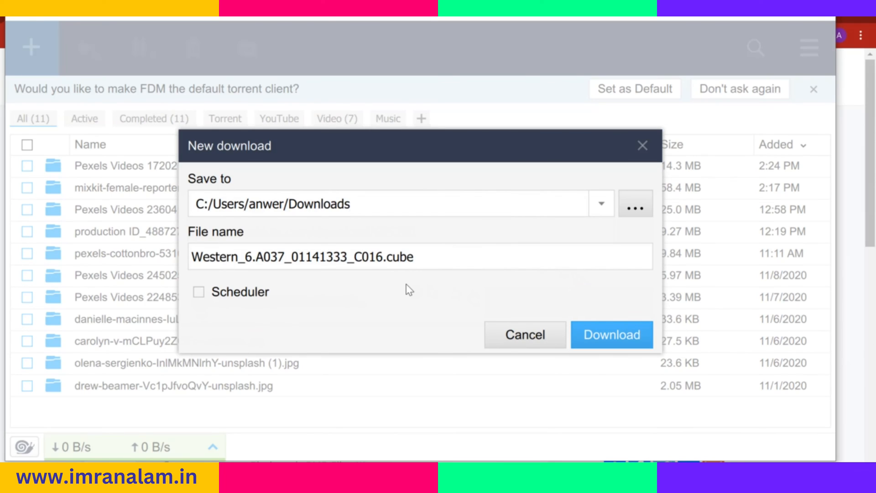
pyautogui.click(641, 145)
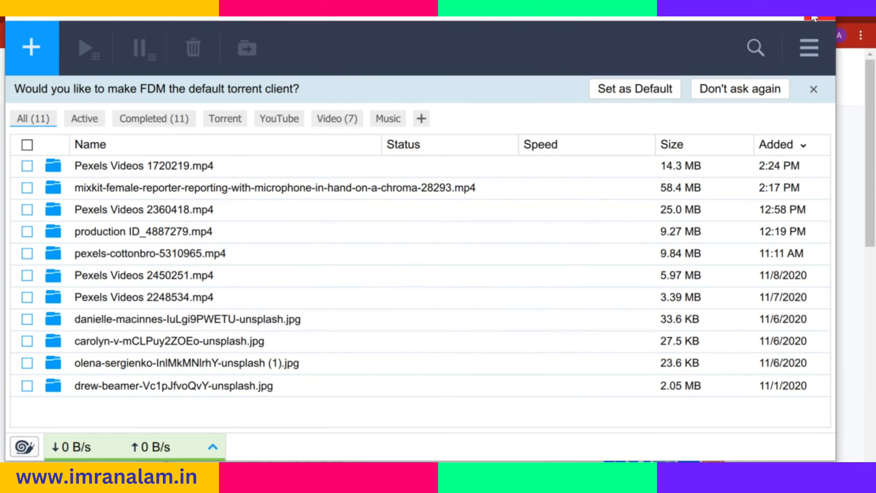
pyautogui.click(813, 17)
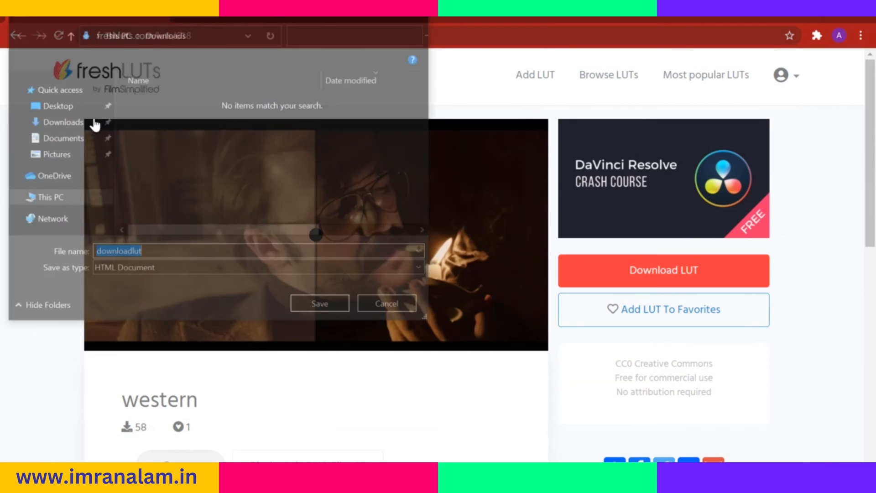
pyautogui.click(371, 302)
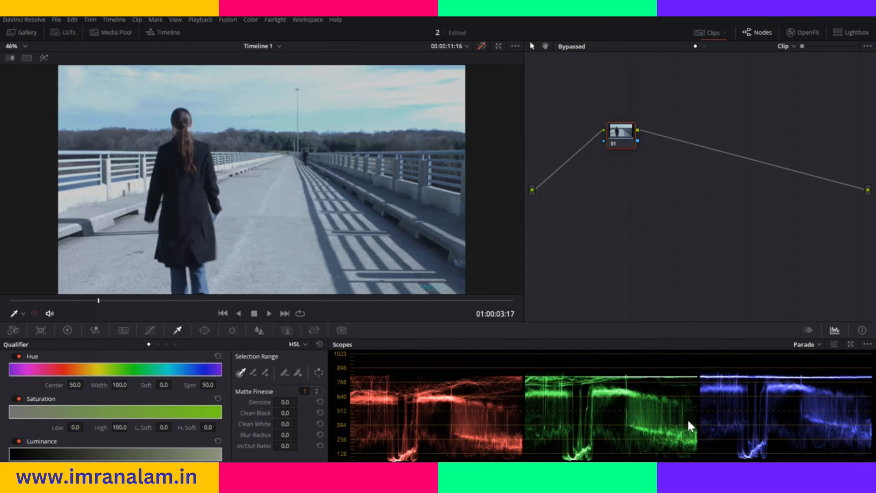
# Step: Switch to DaVinci Resolve and open its LUT folder from the project's Color Management lookup table settings
pyautogui.hotkey('shift', '9')
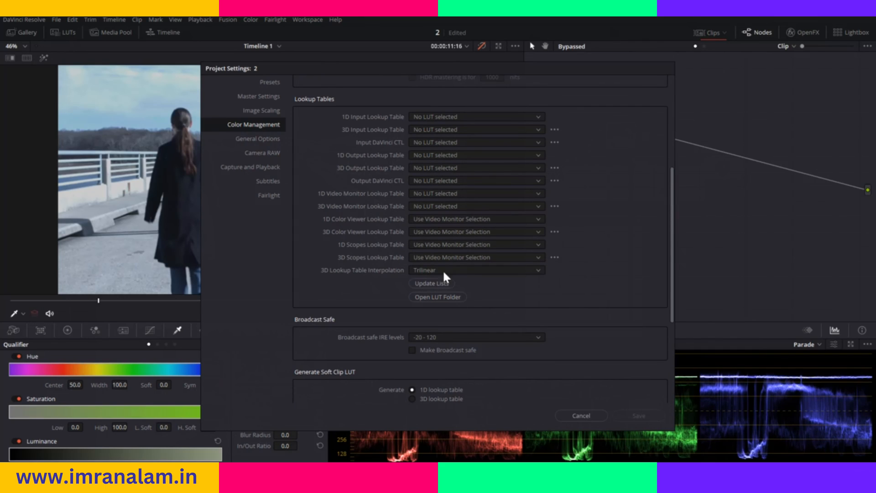
pyautogui.click(433, 297)
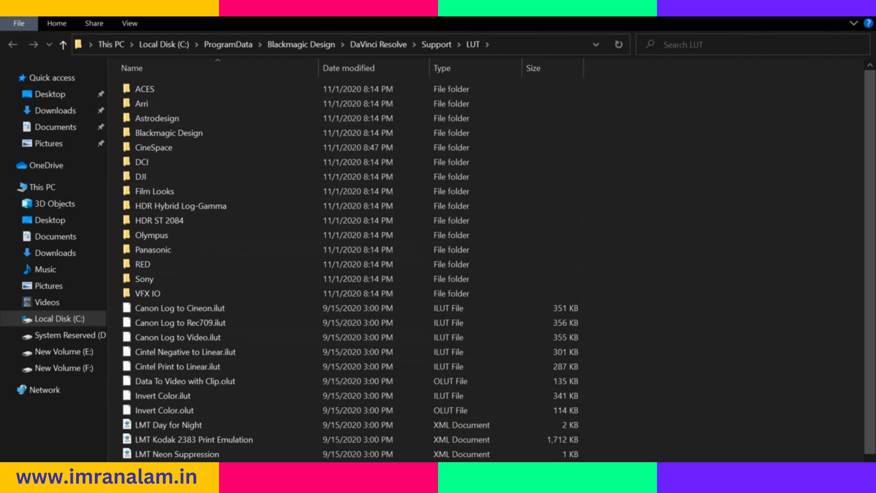
# Step: Check the LUT file inside the freshluts folder on New Volume (F:), then return to the drive's root
pyautogui.click(218, 404)
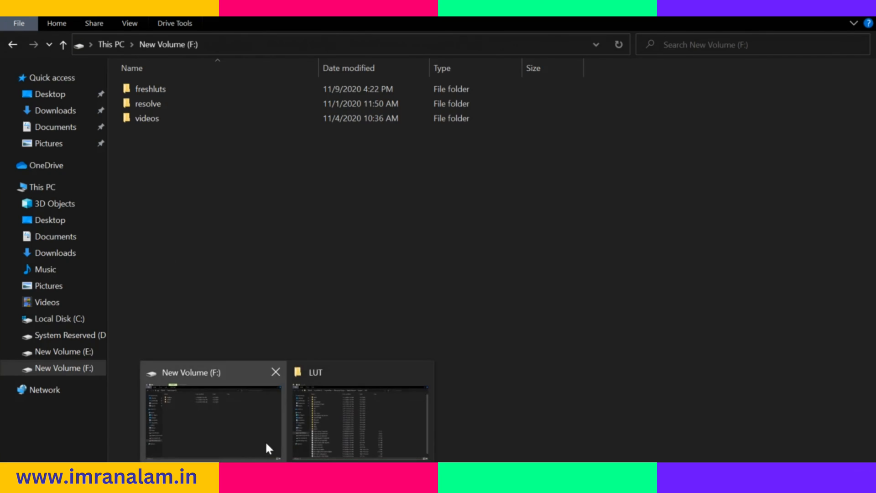
pyautogui.doubleClick(155, 87)
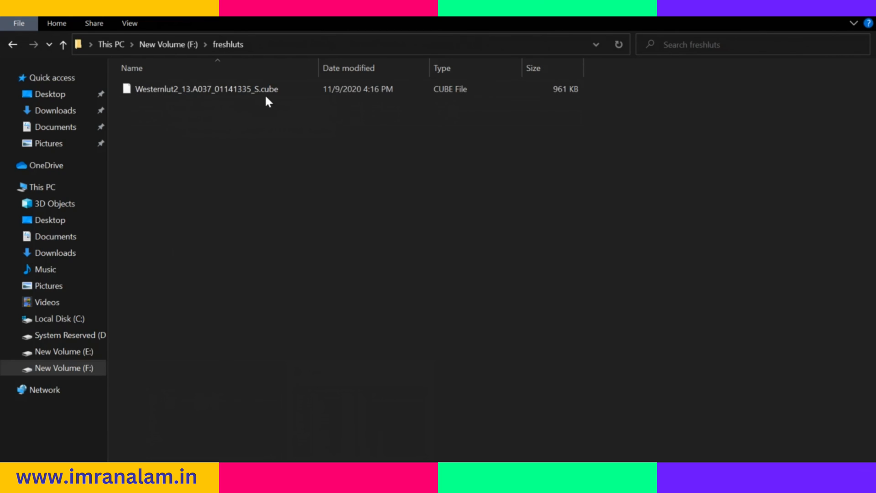
pyautogui.click(14, 44)
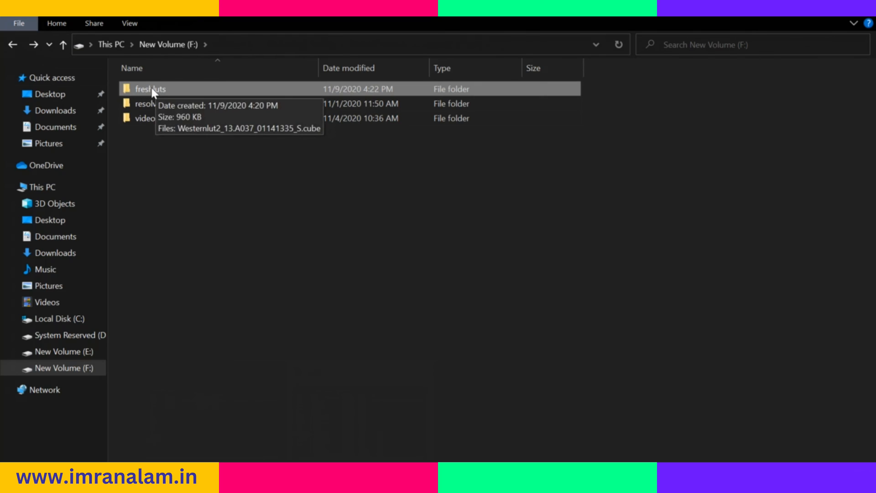
# Step: Move the freshluts folder from New Volume (F:) into DaVinci Resolve's LUT folder and check its contents there
pyautogui.rightClick(157, 89)
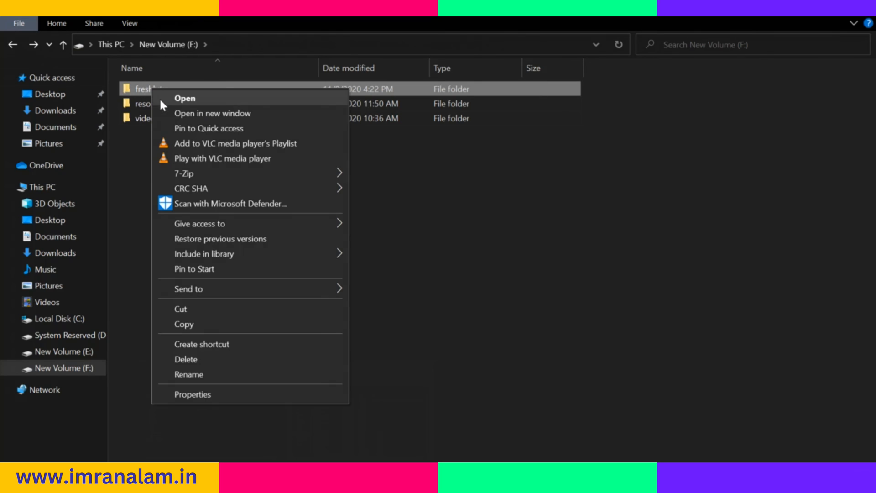
pyautogui.click(196, 309)
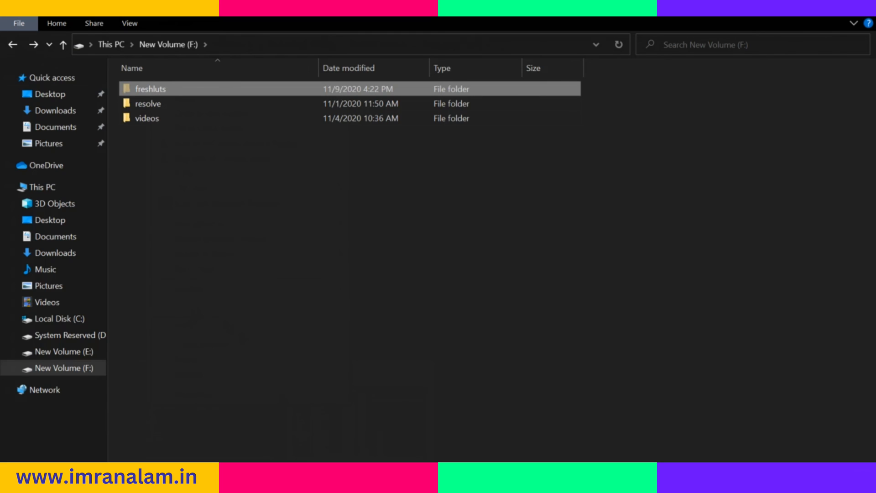
pyautogui.click(347, 424)
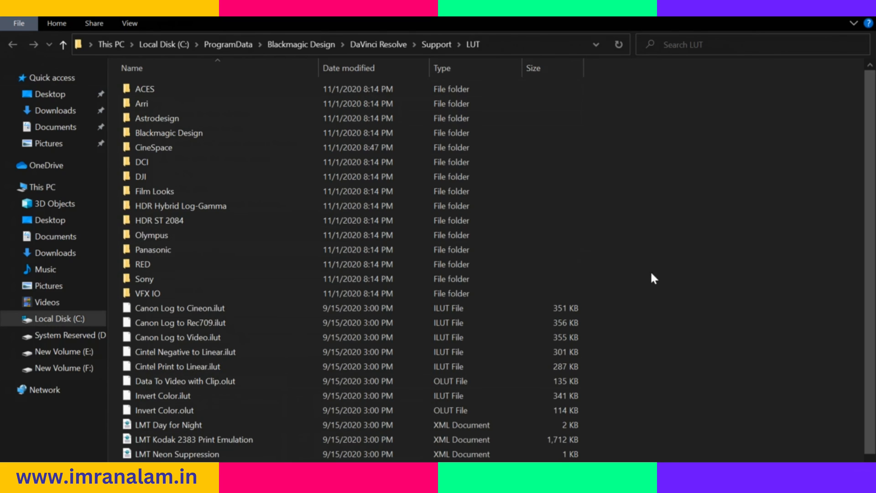
pyautogui.rightClick(676, 229)
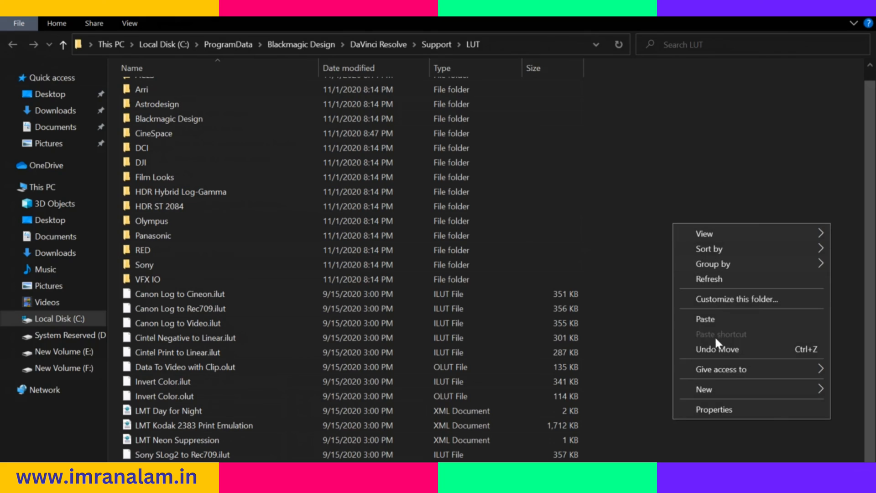
pyautogui.click(712, 319)
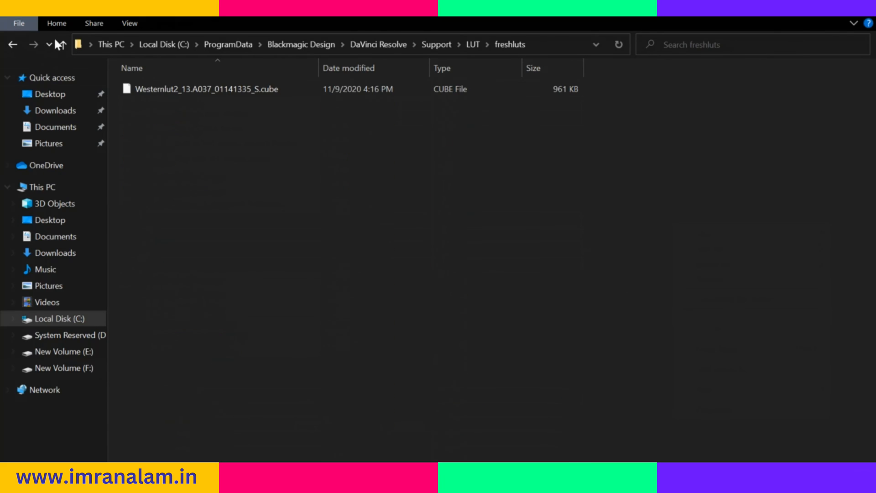
pyautogui.click(13, 44)
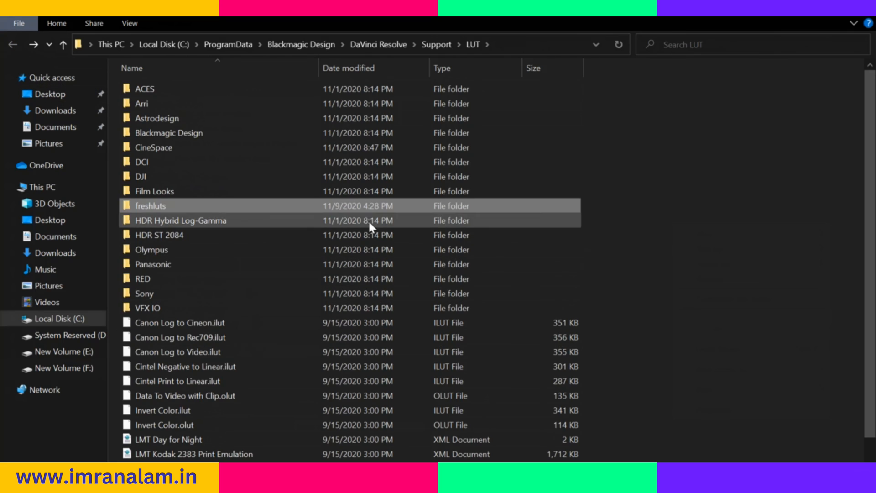
pyautogui.scroll(-1, 302, 347)
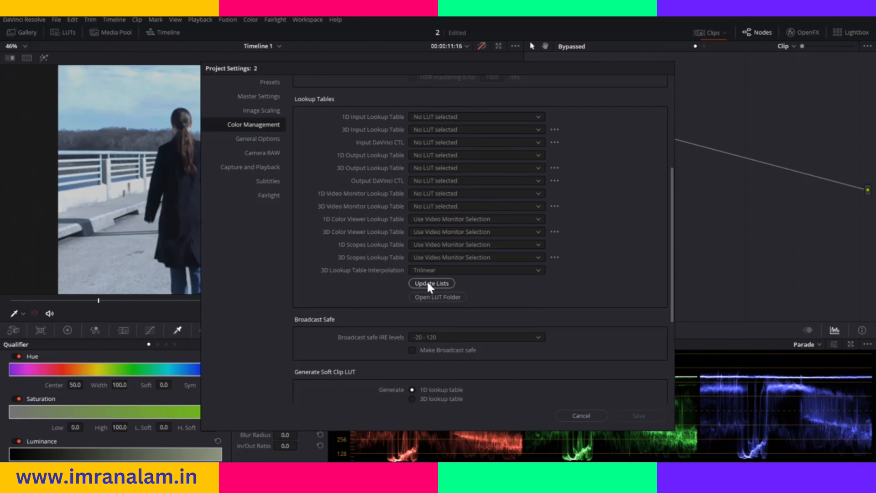
# Step: Update the lookup table lists in DaVinci Resolve's project settings and open the freshluts folder in the LUT browser
pyautogui.click(428, 284)
pyautogui.click(630, 415)
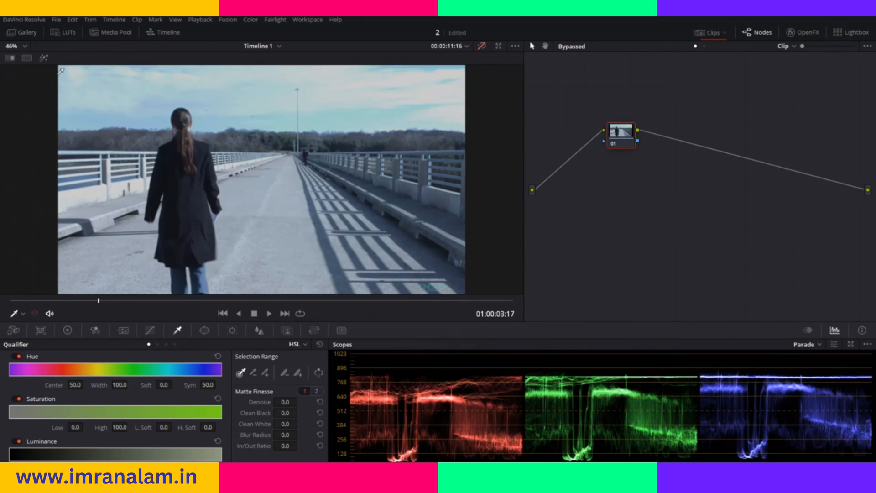
pyautogui.click(62, 37)
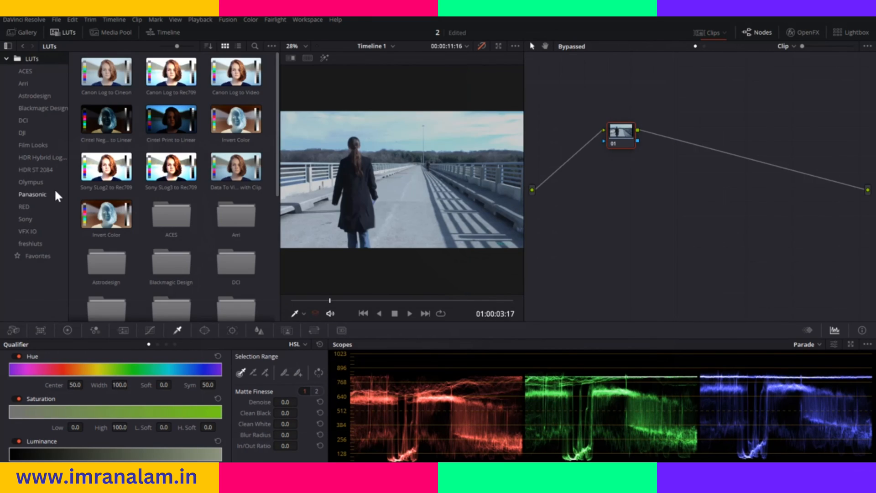
pyautogui.click(30, 243)
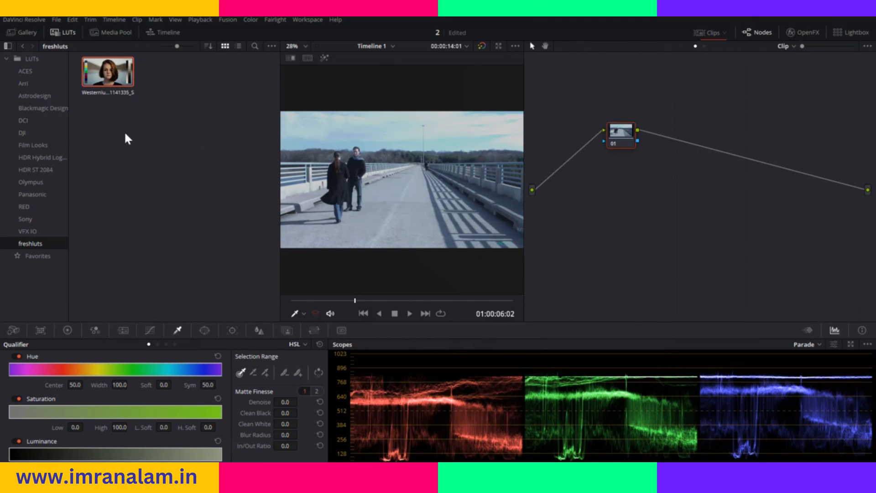
# Step: Add a serial node after node 01 and apply the Westernlut2 LUT from freshluts to it
pyautogui.rightClick(620, 136)
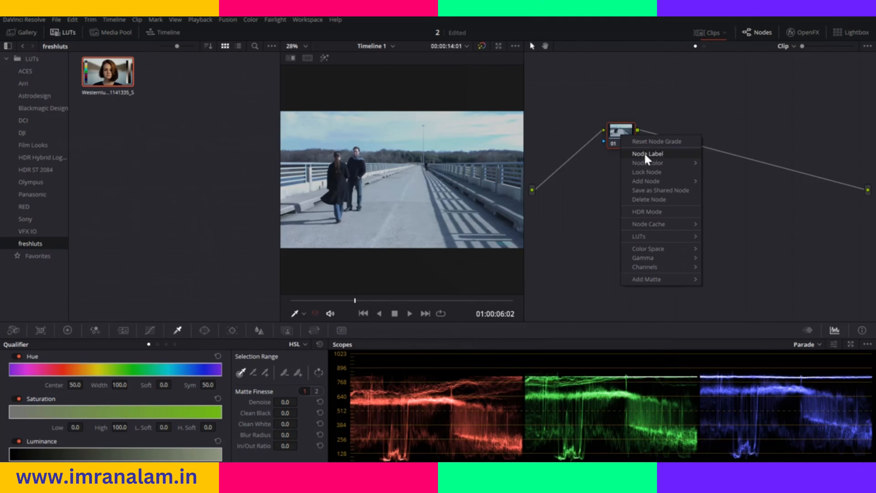
pyautogui.moveTo(662, 182)
pyautogui.click(719, 184)
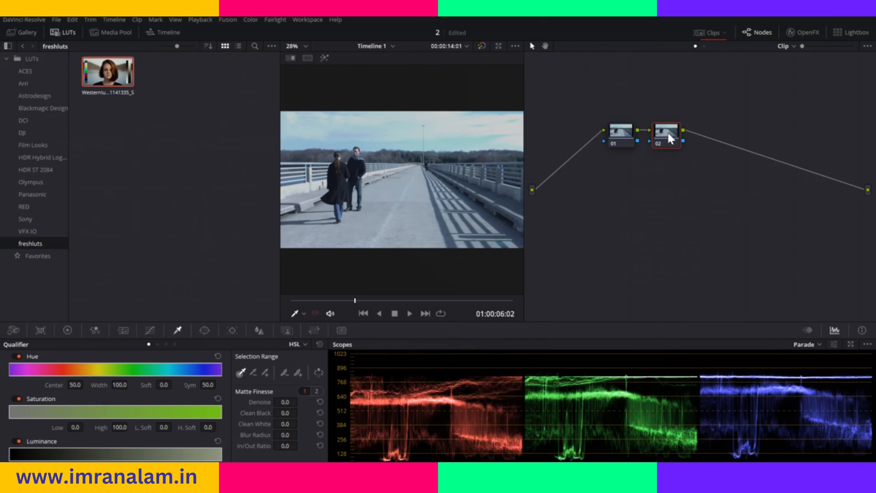
pyautogui.rightClick(103, 71)
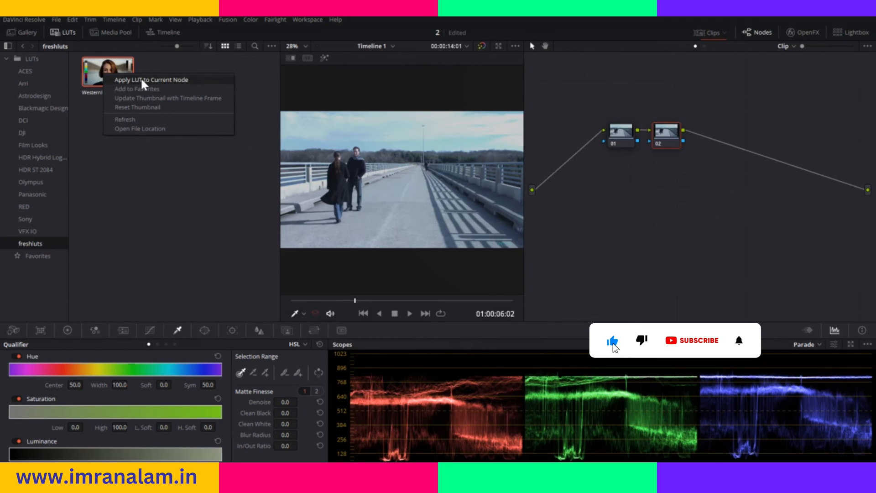
pyautogui.click(142, 80)
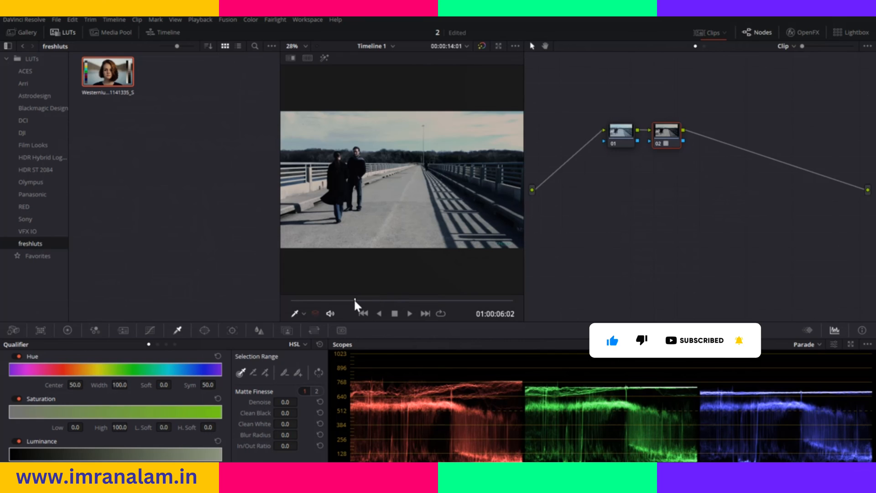
# Step: Play part of the clip with the LUT applied and examine the LUT options of node 02
pyautogui.click(325, 299)
pyautogui.press('space')
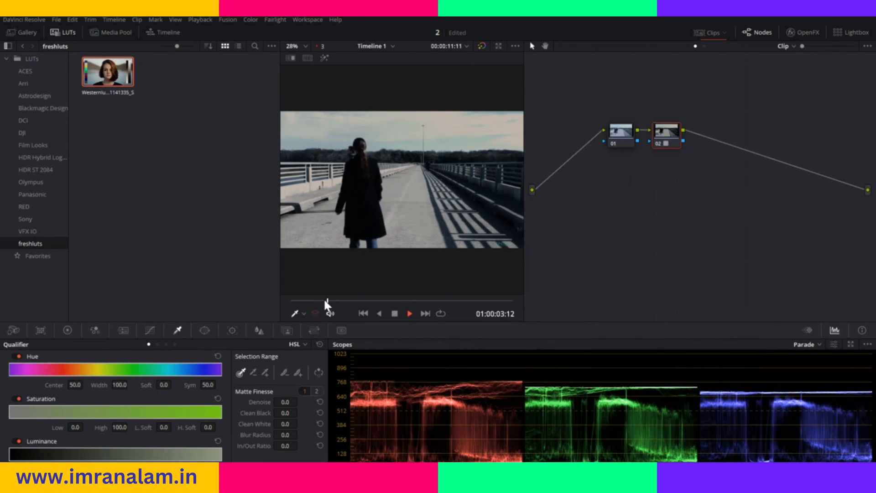
pyautogui.press('space')
pyautogui.rightClick(669, 132)
pyautogui.moveTo(710, 234)
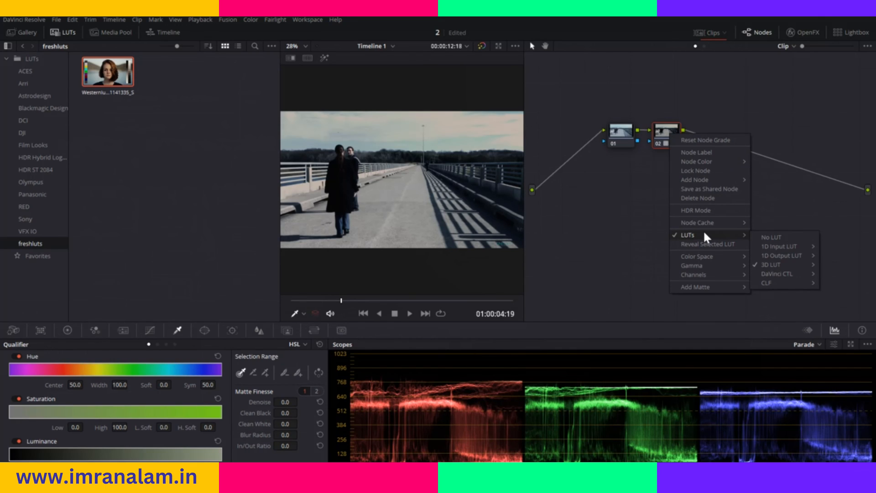
pyautogui.click(612, 226)
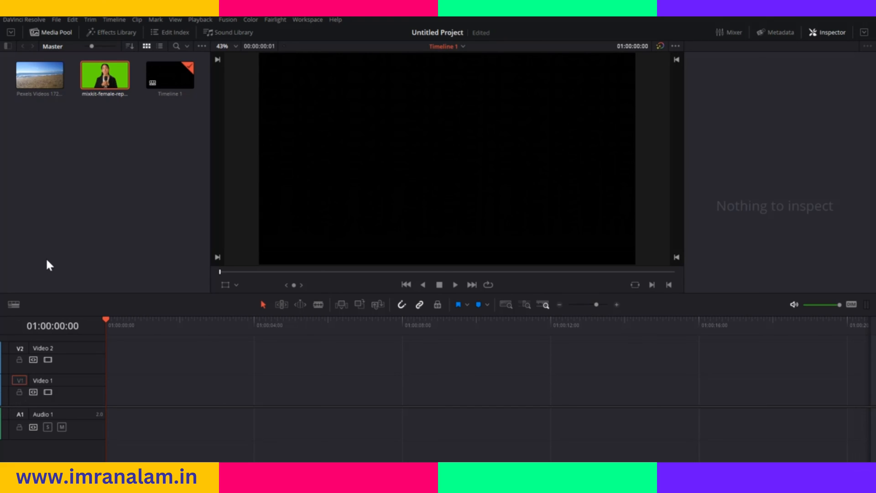
# Step: Place the beach clip on Video 1 and the green-screen reporter clip above it on Video 2
pyautogui.moveTo(49, 73); pyautogui.dragTo(107, 431)
pyautogui.moveTo(112, 85); pyautogui.dragTo(114, 364)
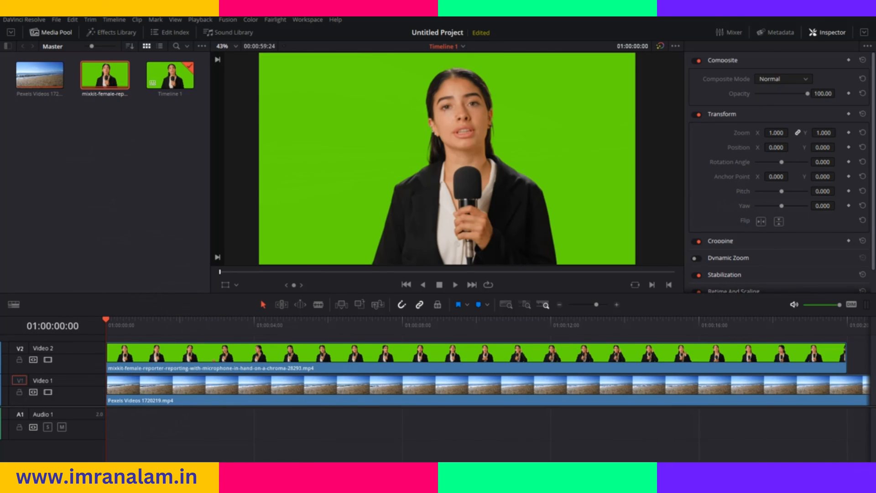
# Step: Split the beach clip where the reporter clip ends, at 01:00:20:00, and delete the excess part
pyautogui.hscroll(10, 488, 388)
pyautogui.hscroll(-3, 488, 365)
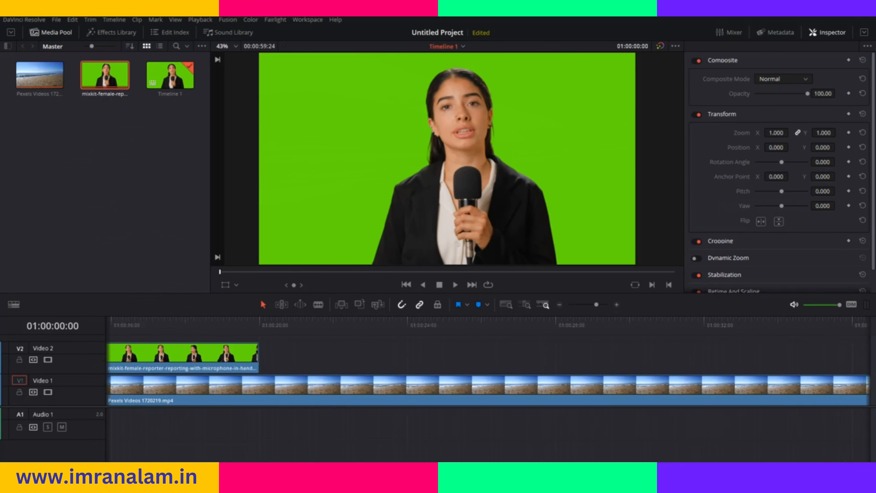
pyautogui.click(348, 320)
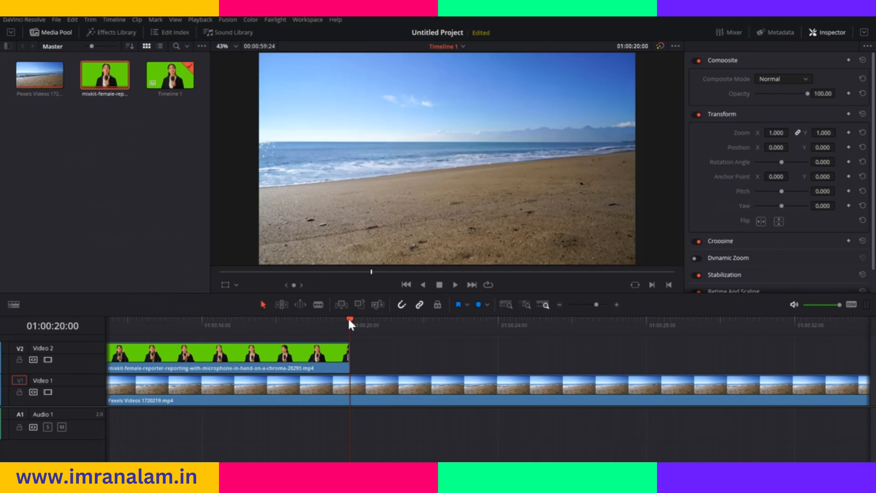
pyautogui.click(318, 304)
pyautogui.click(349, 388)
pyautogui.click(397, 388)
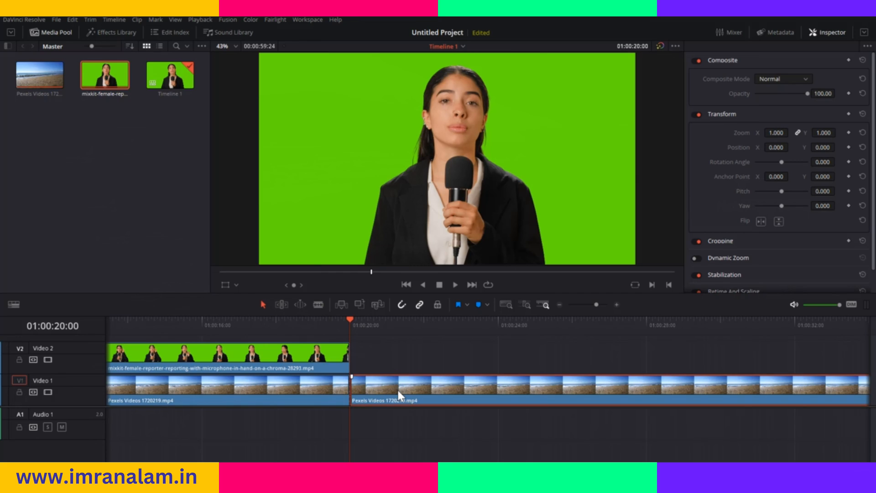
pyautogui.press('Delete')
pyautogui.moveTo(349, 316); pyautogui.dragTo(214, 320)
pyautogui.moveTo(374, 462); pyautogui.dragTo(122, 461)
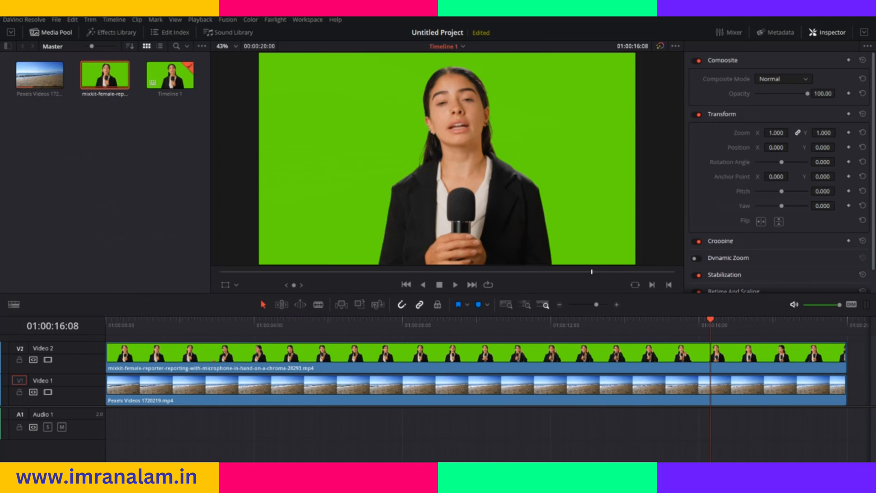
# Step: Open the reporter clip on the Color page and sample its green background with the HSL qualifier
pyautogui.click(486, 478)
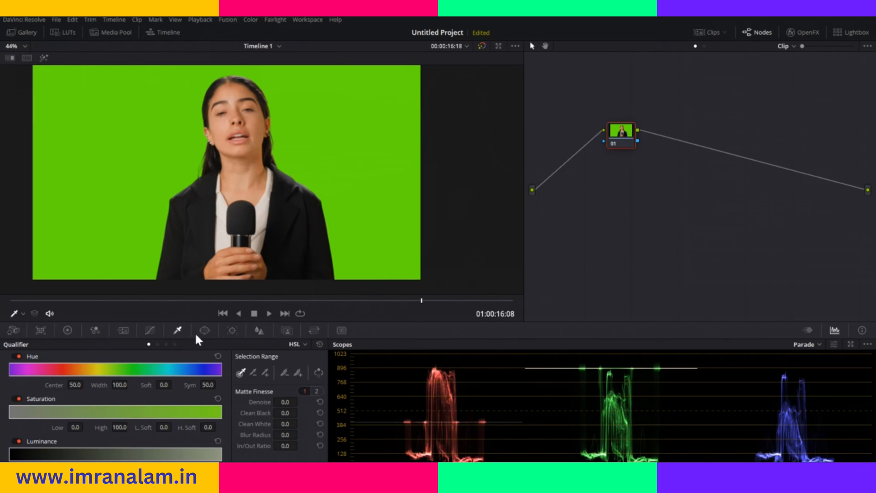
pyautogui.click(243, 373)
pyautogui.click(145, 88)
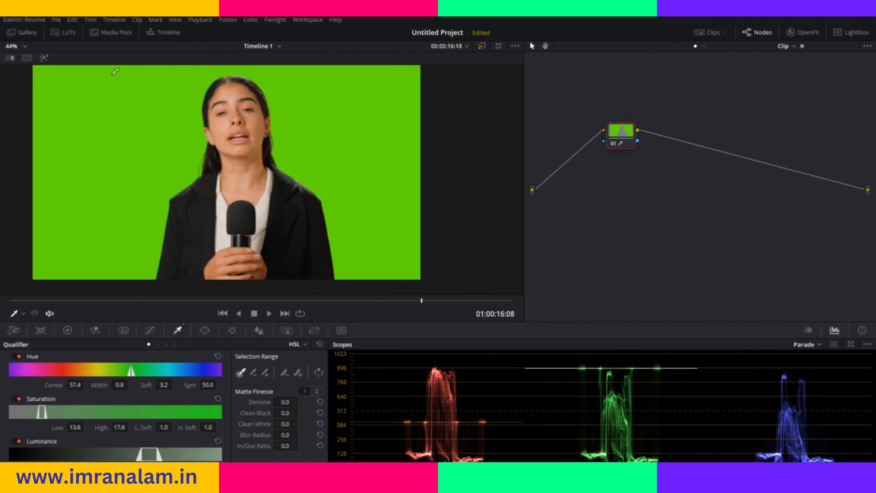
pyautogui.click(266, 374)
pyautogui.click(241, 373)
# Step: Inspect the qualified green area in highlight mode, comparing the grey and black-and-white mattes
pyautogui.click(44, 58)
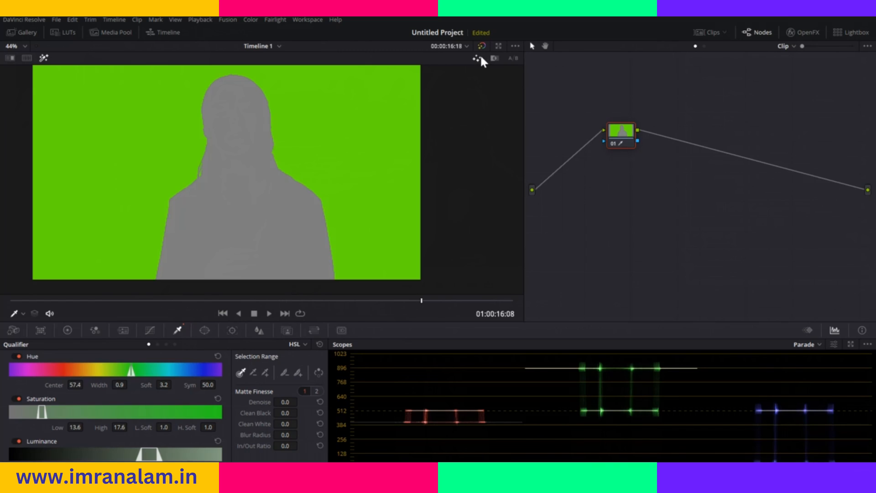
pyautogui.click(494, 59)
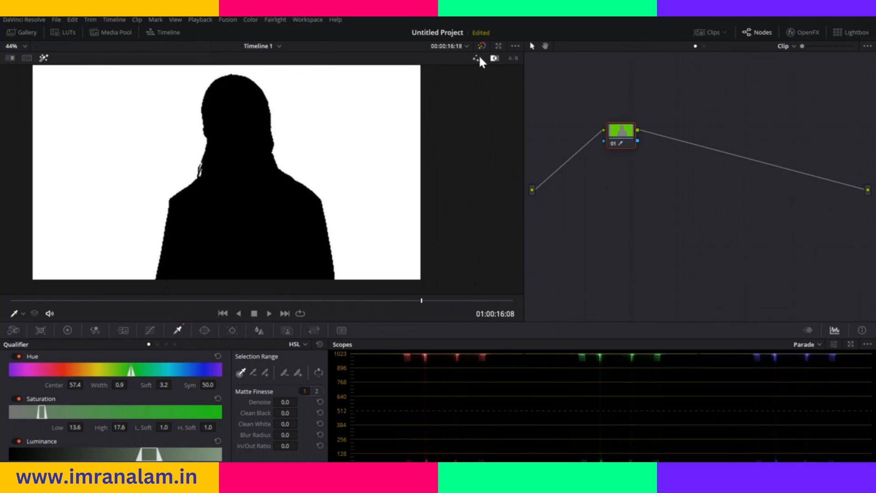
pyautogui.click(479, 58)
pyautogui.click(495, 58)
pyautogui.click(477, 58)
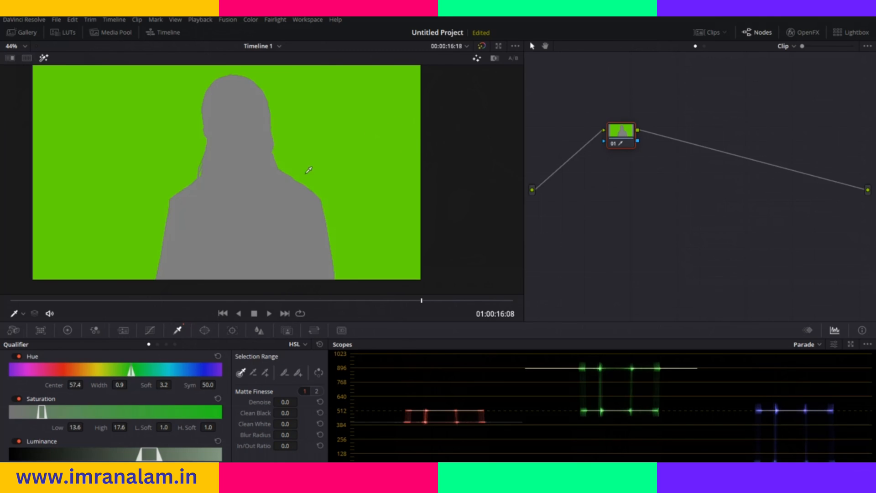
# Step: Add an alpha output to the node graph, connect node 01's key output to it, and turn off highlighting
pyautogui.rightClick(626, 161)
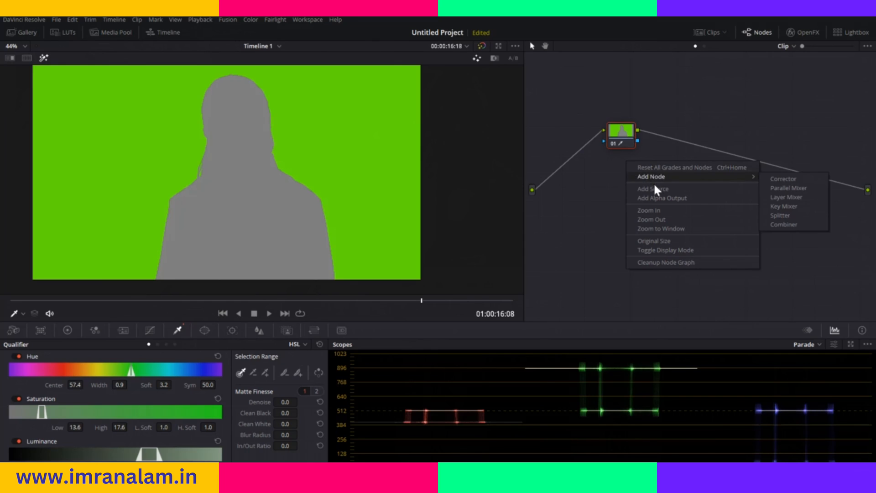
pyautogui.click(669, 200)
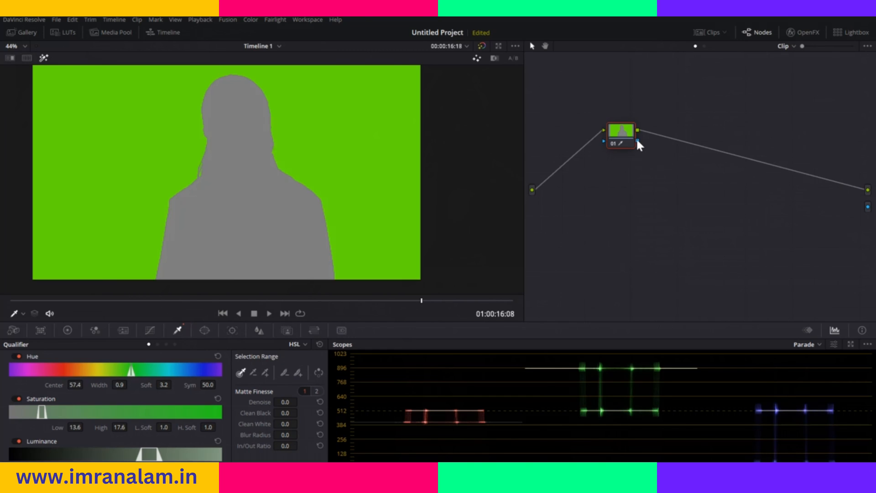
pyautogui.moveTo(637, 141); pyautogui.dragTo(868, 208)
pyautogui.click(44, 59)
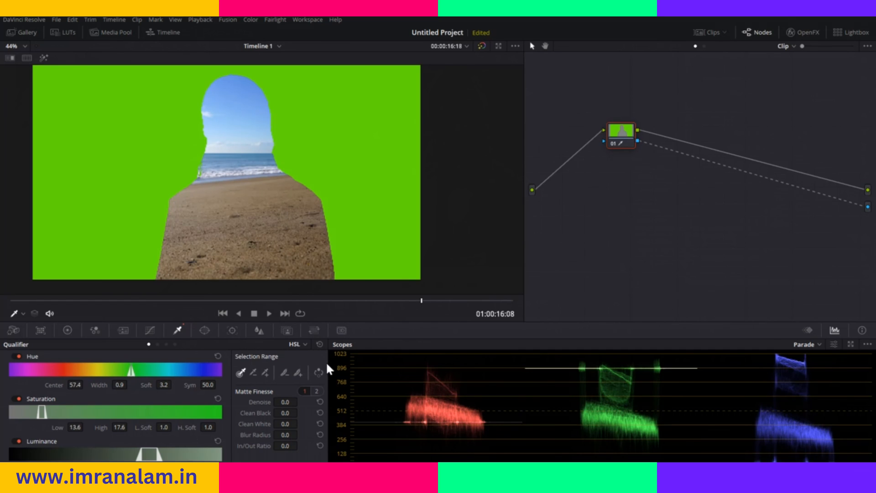
# Step: Invert the qualifier selection to key out the green background and keep the reporter
pyautogui.click(319, 372)
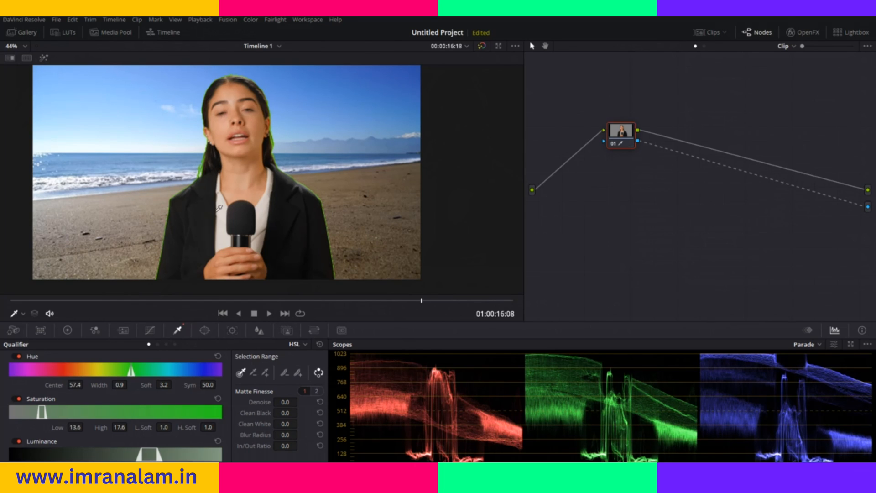
pyautogui.scroll(5, 199, 159)
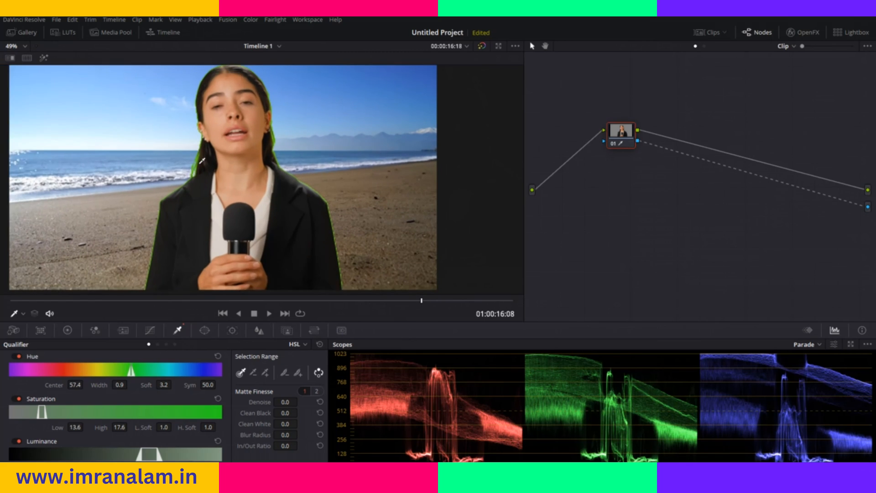
# Step: Add the green fringe along the reporter's hair to the qualifier selection with the color-add picker
pyautogui.scroll(1, 123, 162)
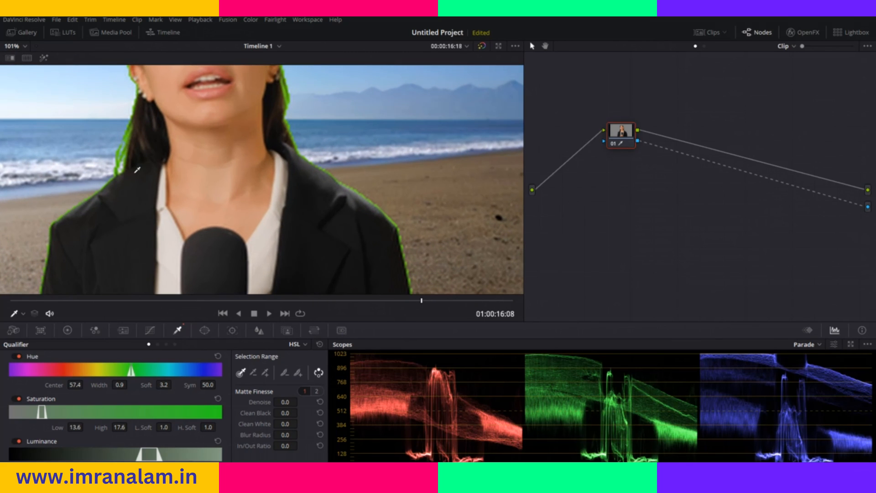
pyautogui.scroll(2, 147, 177)
pyautogui.scroll(-1, 144, 175)
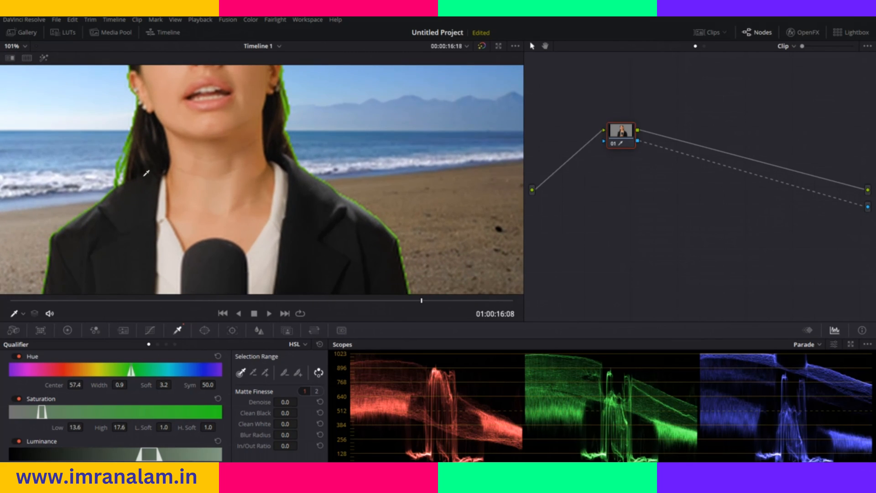
pyautogui.scroll(1, 147, 173)
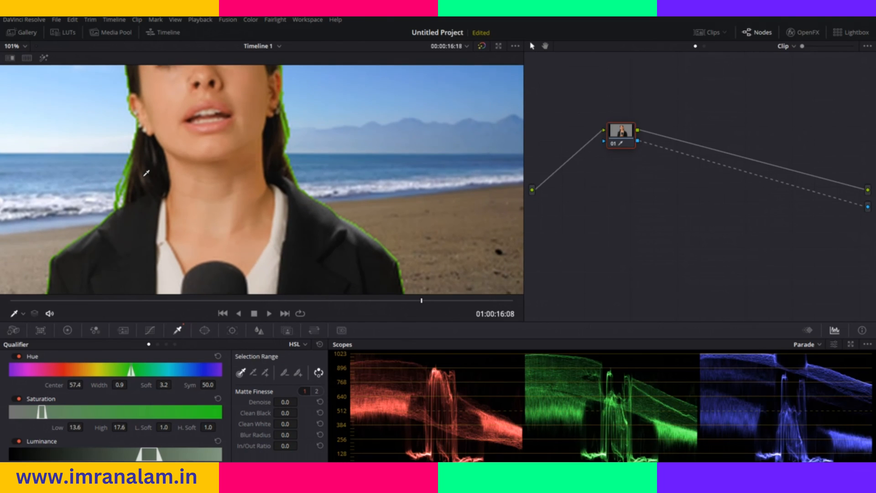
pyautogui.scroll(2, 147, 173)
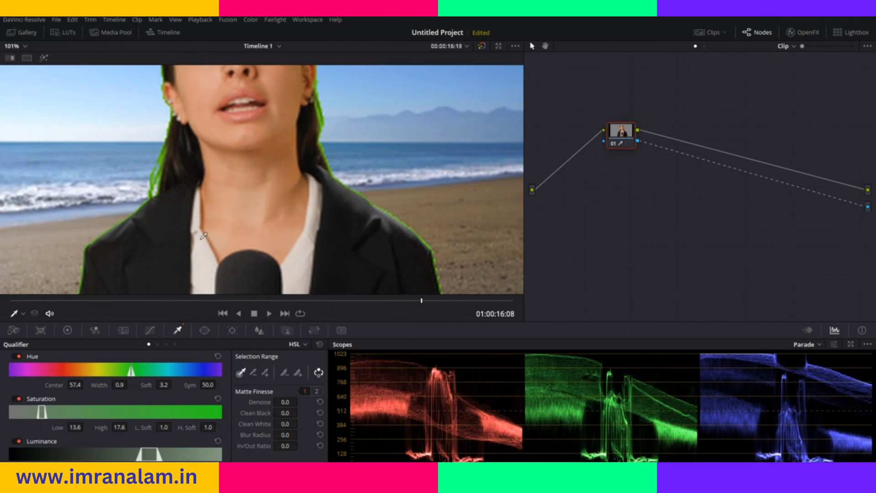
pyautogui.scroll(1, 157, 208)
pyautogui.scroll(3, 137, 194)
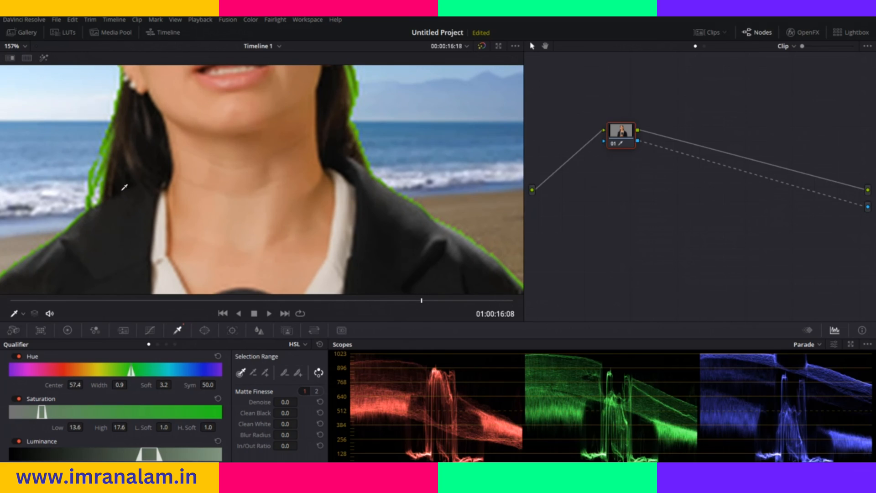
pyautogui.hscroll(-2, 124, 188)
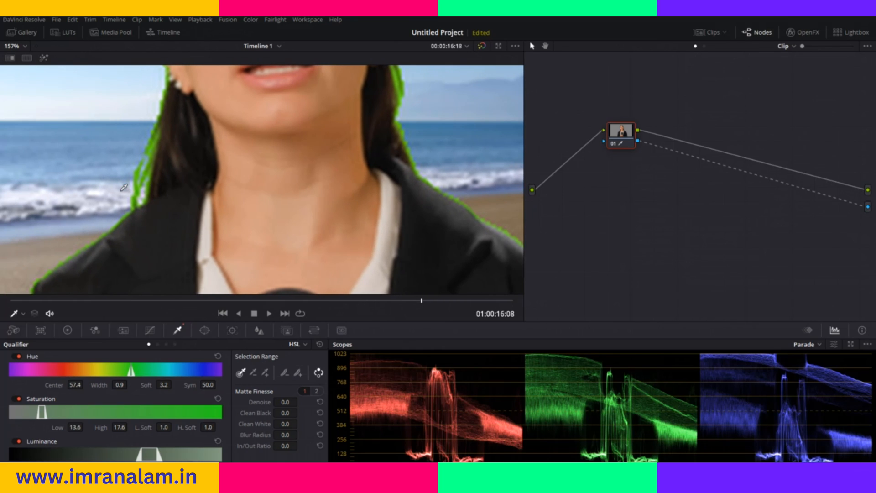
pyautogui.click(265, 372)
pyautogui.click(153, 147)
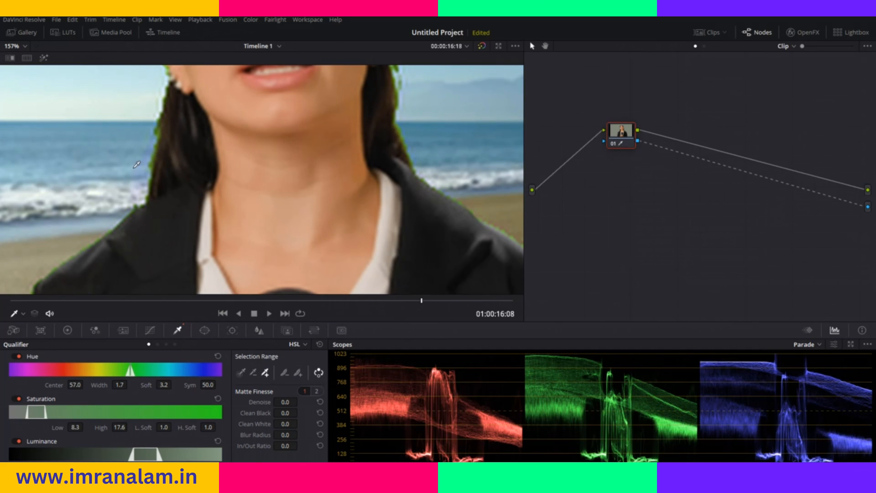
# Step: Try adding the remaining green fringe at the edge of the reporter's hair to the qualifier selection, and undo that addition
pyautogui.scroll(2, 378, 164)
pyautogui.scroll(-3, 379, 165)
pyautogui.scroll(5, 298, 169)
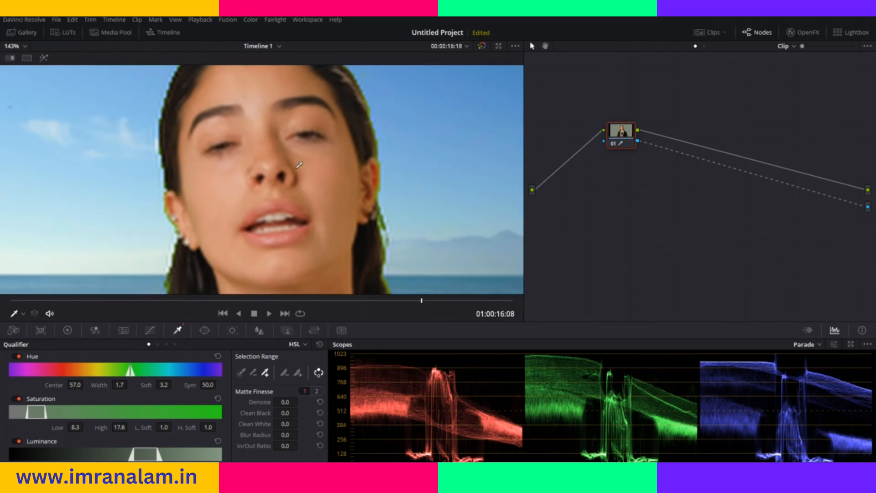
pyautogui.scroll(-5, 301, 165)
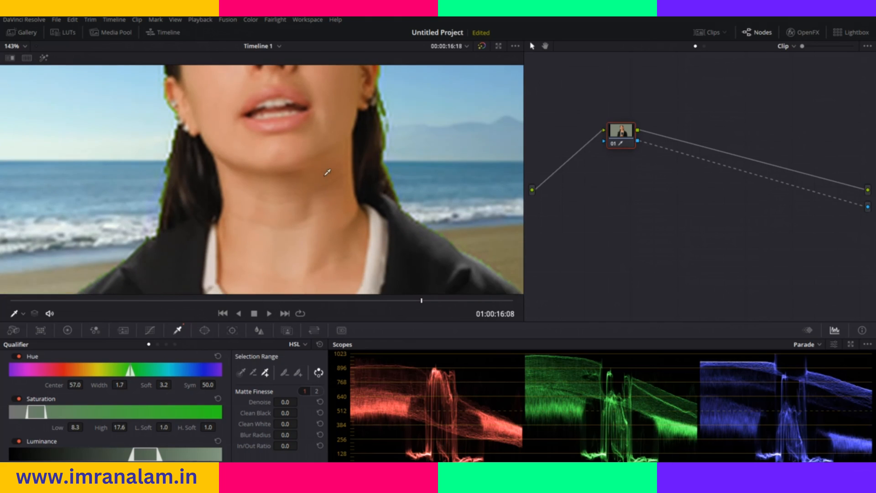
pyautogui.scroll(-2, 105, 177)
pyautogui.scroll(3, 95, 176)
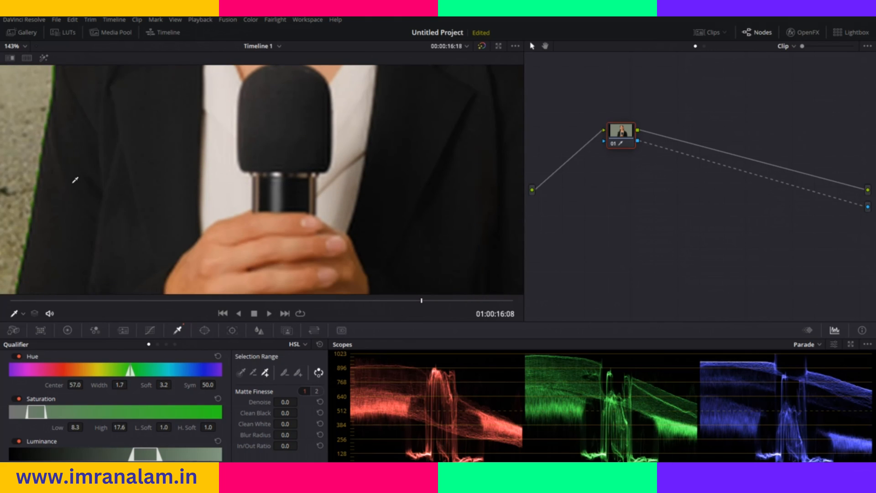
pyautogui.scroll(3, 105, 169)
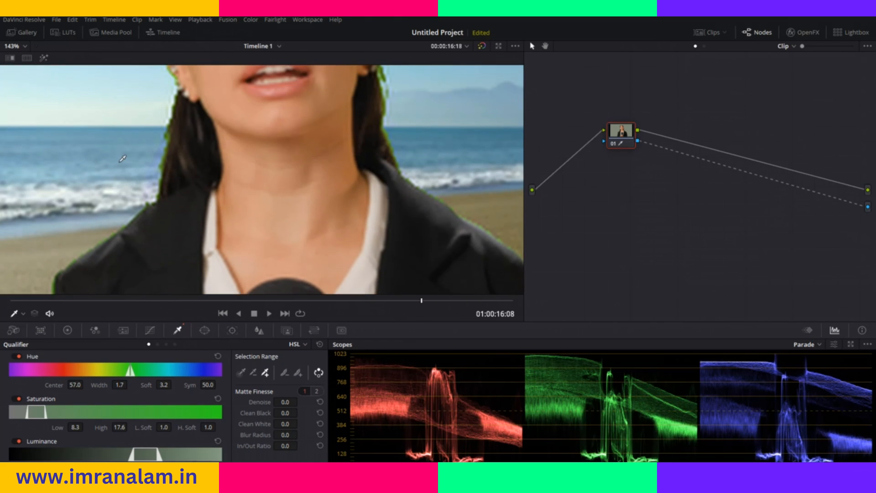
pyautogui.scroll(-1, 123, 159)
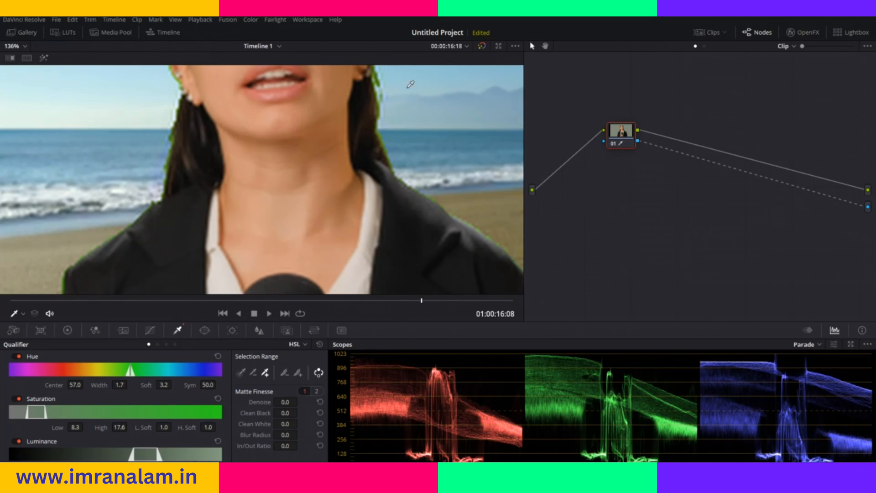
pyautogui.click(384, 94)
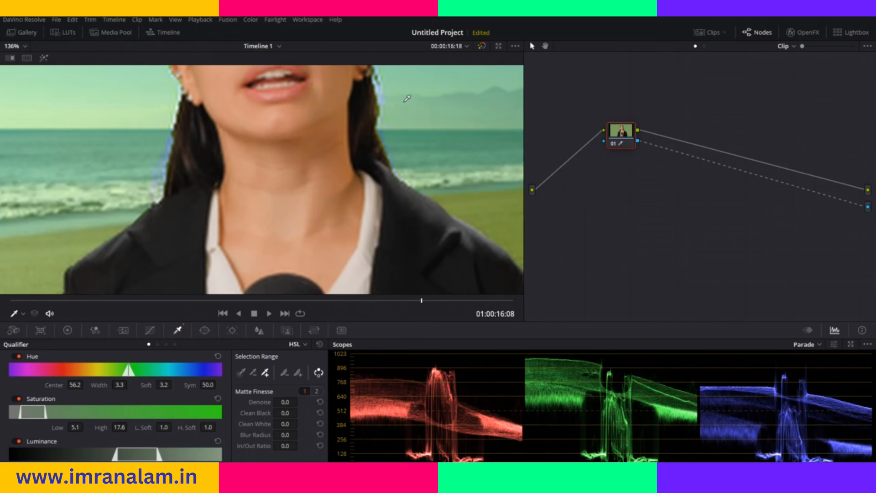
pyautogui.hotkey('ctrl', 'z')
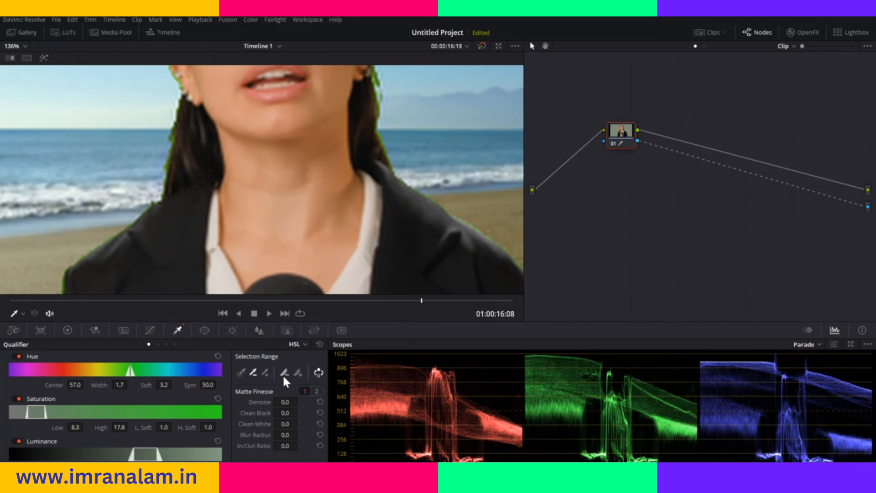
# Step: Soften the key's edges with the feather-add picker by sampling the green fringe beside the hair and along the jacket
pyautogui.click(297, 372)
pyautogui.click(384, 96)
pyautogui.click(381, 100)
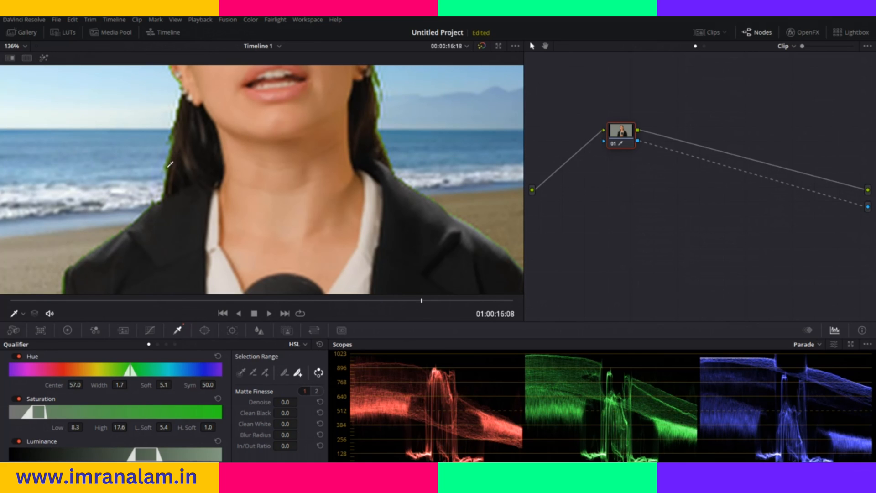
pyautogui.scroll(-3, 159, 203)
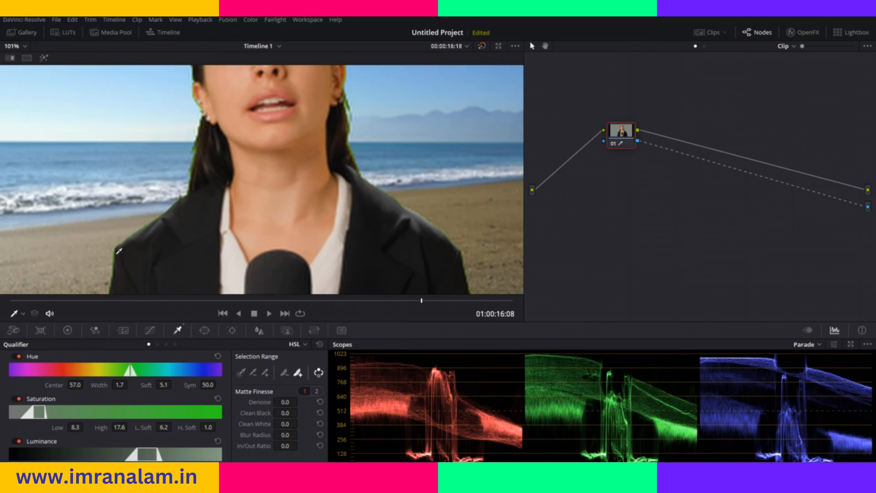
pyautogui.click(112, 275)
pyautogui.scroll(1, 100, 240)
pyautogui.scroll(-5, 102, 237)
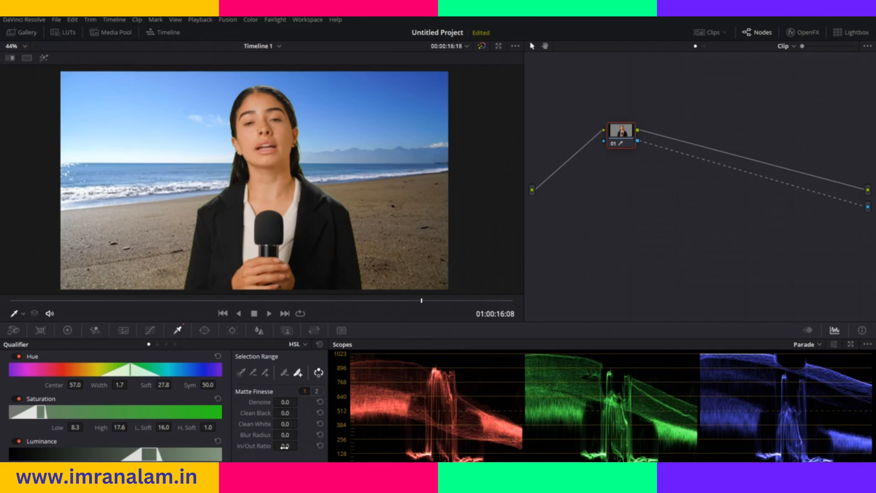
# Step: Lower the matte's In/Out Ratio and play the keyed clip from near its beginning
pyautogui.moveTo(286, 446); pyautogui.dragTo(271, 446)
pyautogui.moveTo(420, 301); pyautogui.dragTo(17, 300)
pyautogui.press('space')
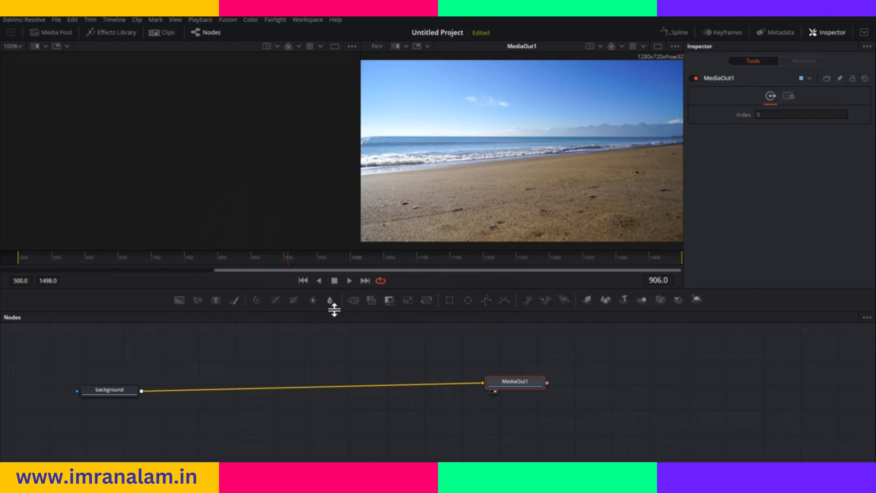
# Step: Line up the background and MediaOut1 nodes in Fusion and add the green-screen reporter clip from the media pool as a node
pyautogui.moveTo(113, 391)
pyautogui.mouseDown()
pyautogui.moveTo(103, 388)
pyautogui.moveTo(114, 388)
pyautogui.mouseUp()
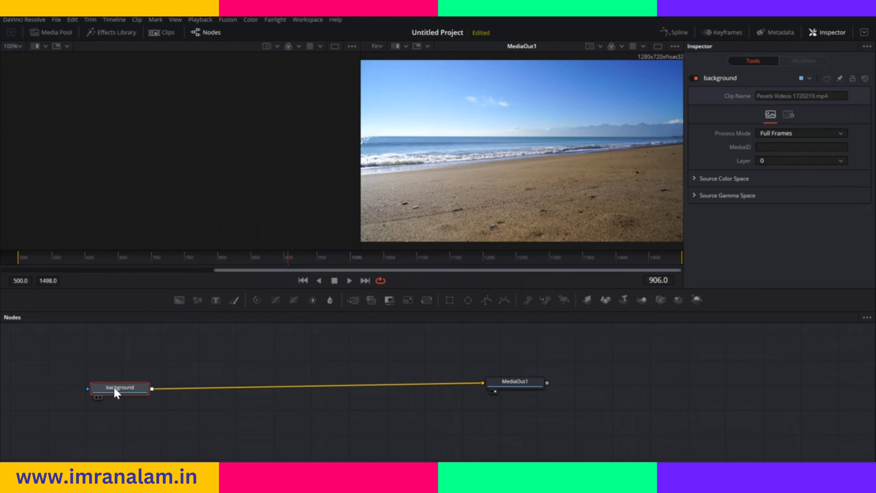
pyautogui.moveTo(511, 384); pyautogui.dragTo(524, 392)
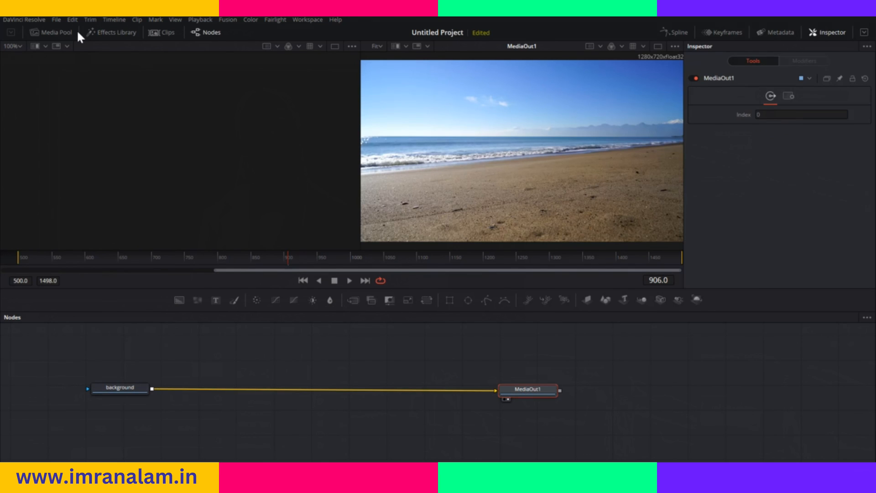
pyautogui.click(54, 33)
pyautogui.moveTo(156, 71); pyautogui.dragTo(211, 343)
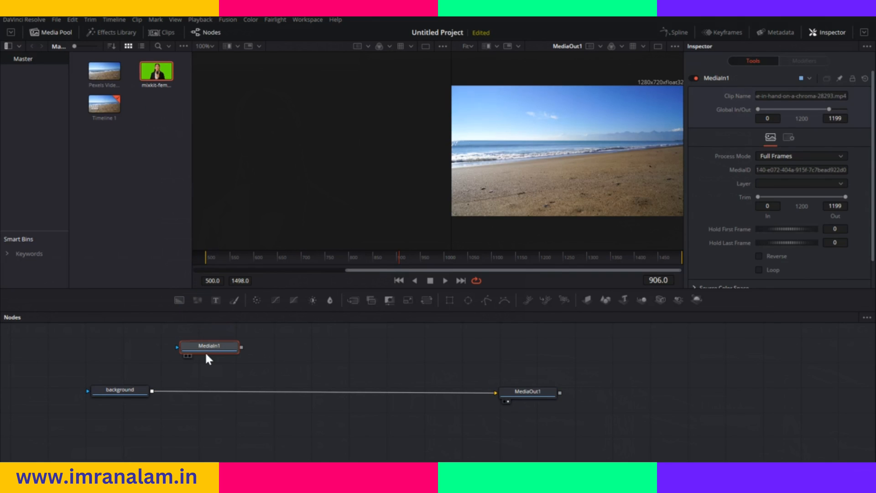
pyautogui.click(57, 32)
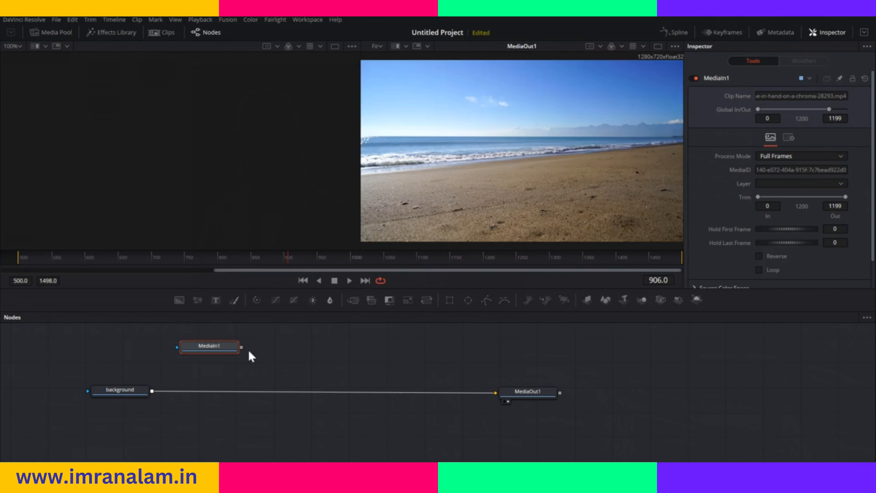
# Step: Rename the reporter clip's MediaIn1 node as greenscreen and move it closer to the middle of the graph
pyautogui.rightClick(210, 342)
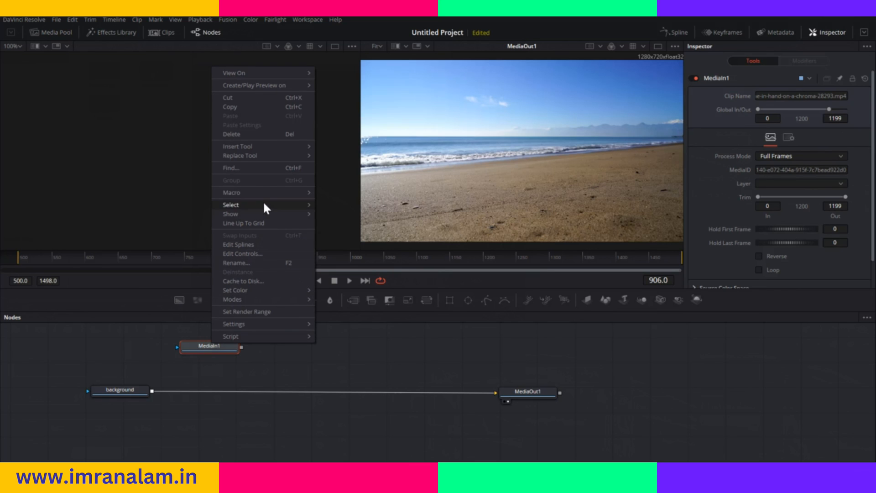
pyautogui.click(253, 263)
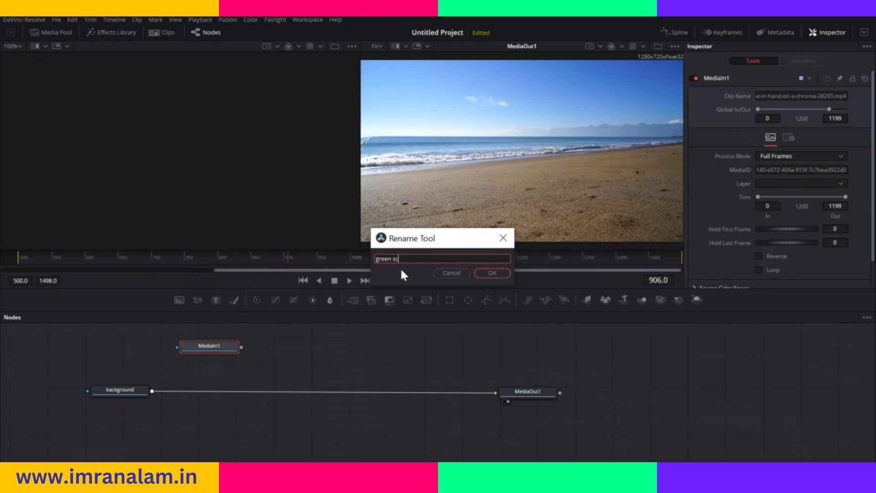
pyautogui.press('Return')
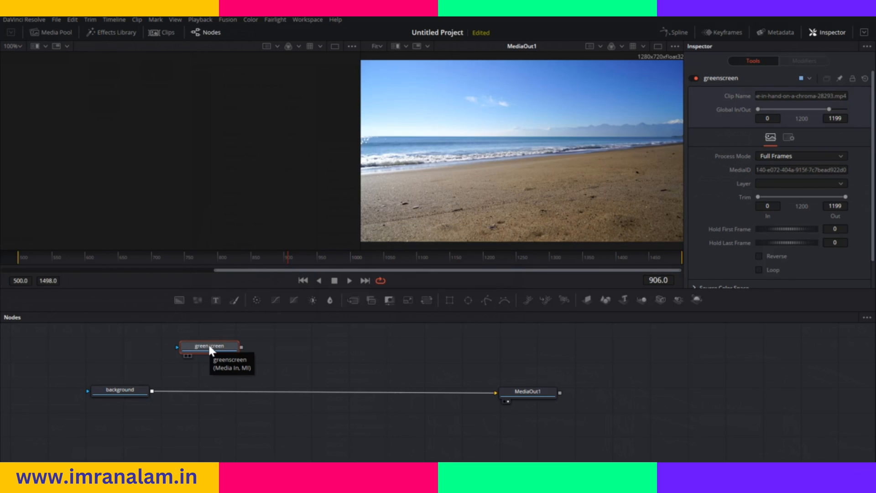
pyautogui.moveTo(209, 344); pyautogui.dragTo(244, 345)
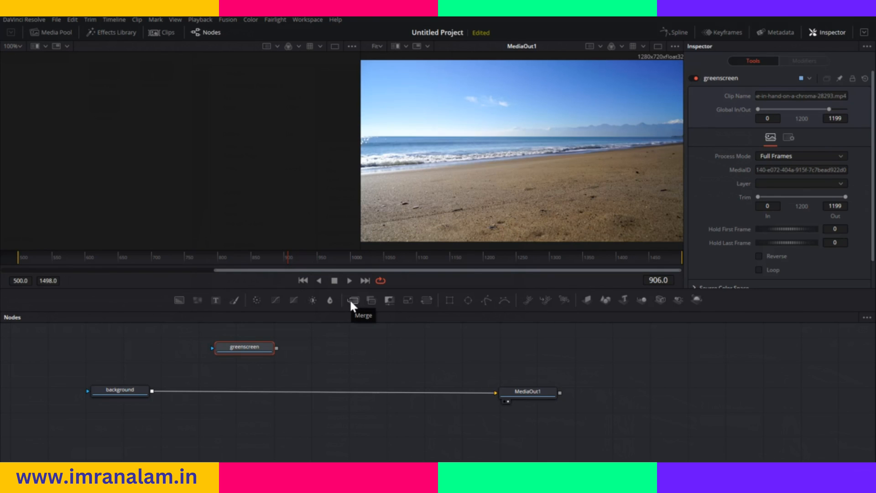
# Step: Insert a Merge node between background and MediaOut1 and connect the greenscreen node's output to its foreground input
pyautogui.moveTo(353, 305); pyautogui.dragTo(323, 396)
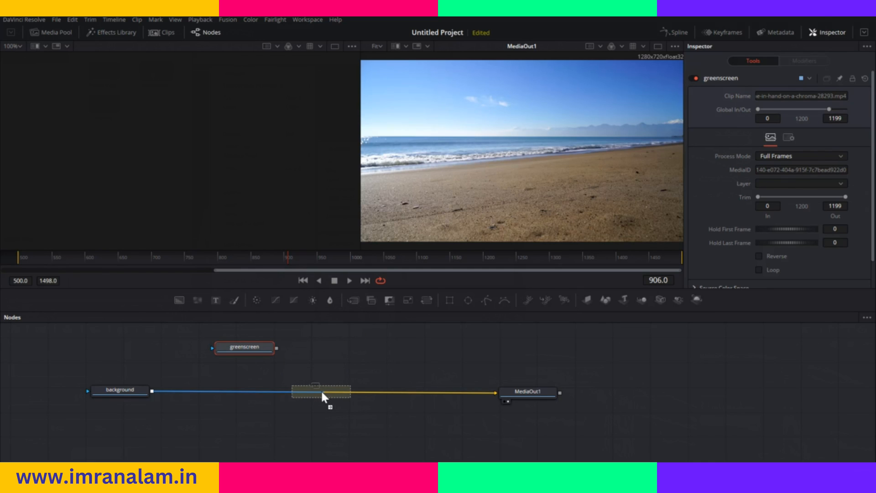
pyautogui.moveTo(322, 392); pyautogui.dragTo(322, 392)
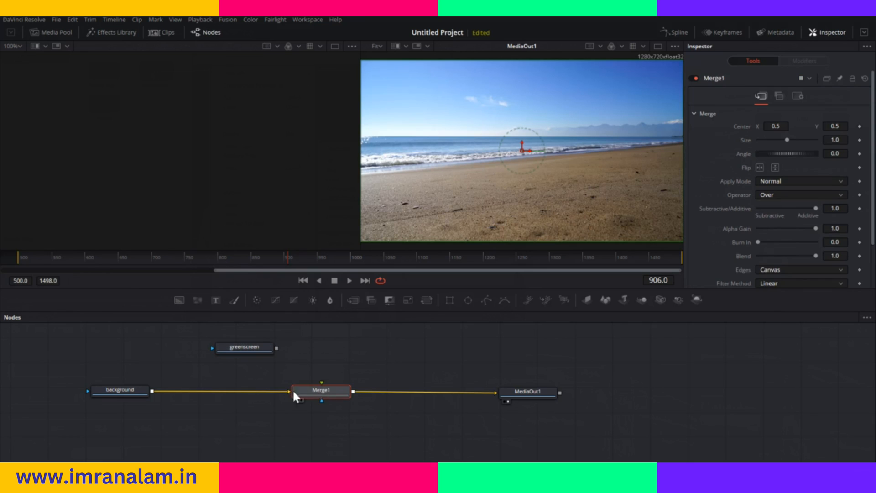
pyautogui.moveTo(139, 388); pyautogui.dragTo(137, 391)
pyautogui.moveTo(318, 399); pyautogui.dragTo(321, 405)
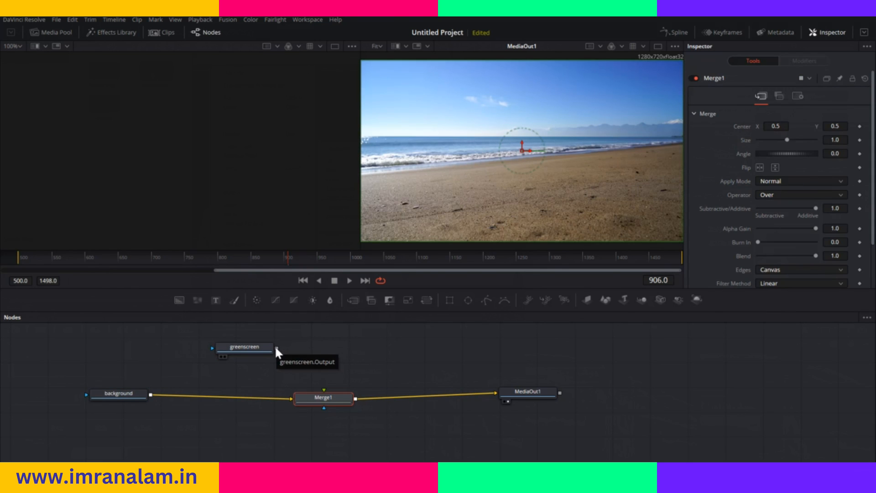
pyautogui.moveTo(276, 349); pyautogui.dragTo(321, 391)
pyautogui.moveTo(246, 349); pyautogui.dragTo(283, 357)
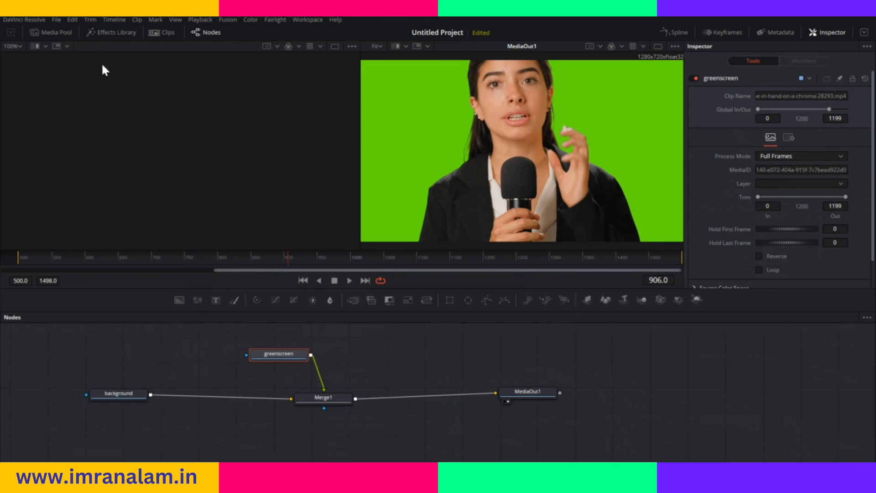
# Step: Add a Delta Keyer from the Matte tools of the effects library to the node graph
pyautogui.click(112, 31)
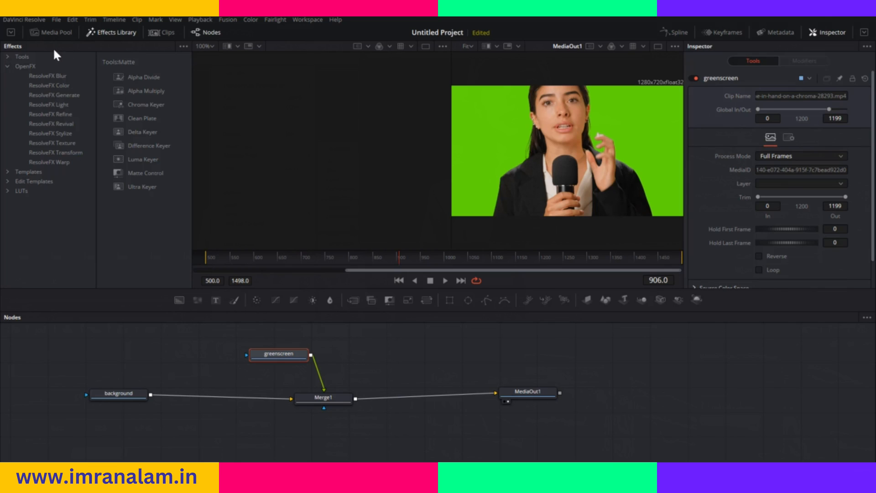
pyautogui.click(7, 55)
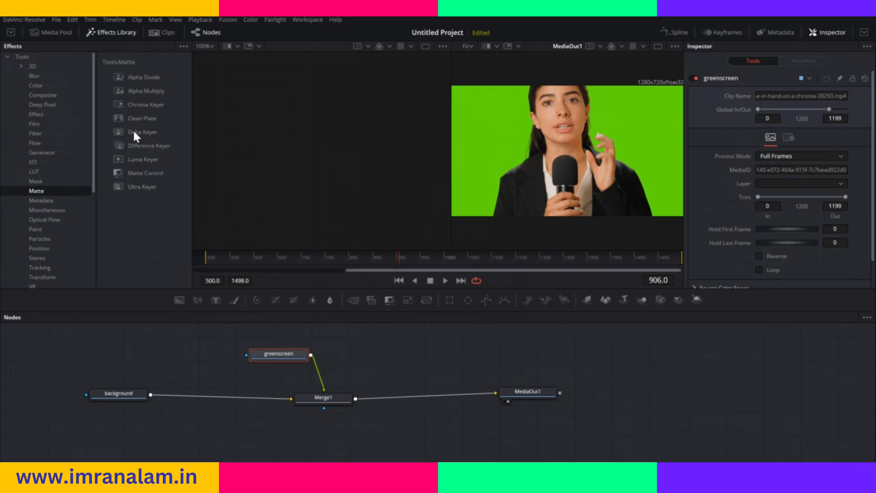
pyautogui.moveTo(132, 129); pyautogui.dragTo(168, 206)
pyautogui.moveTo(208, 348); pyautogui.dragTo(358, 357)
# Step: Wire the Delta Keyer between the greenscreen node and Merge1, arrange the nodes, and display the keyer's settings
pyautogui.moveTo(276, 354); pyautogui.dragTo(266, 346)
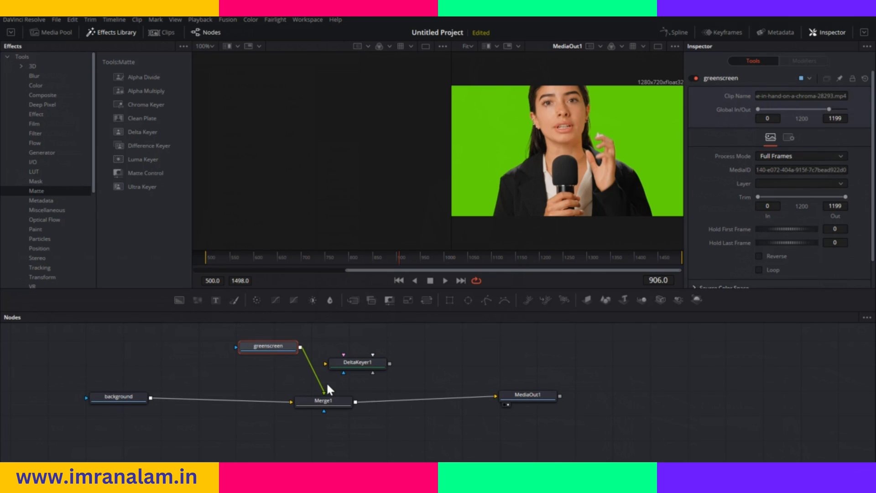
pyautogui.moveTo(318, 379); pyautogui.dragTo(351, 366)
pyautogui.moveTo(360, 359); pyautogui.dragTo(329, 398)
pyautogui.moveTo(340, 359); pyautogui.dragTo(326, 364)
pyautogui.moveTo(282, 344); pyautogui.dragTo(243, 355)
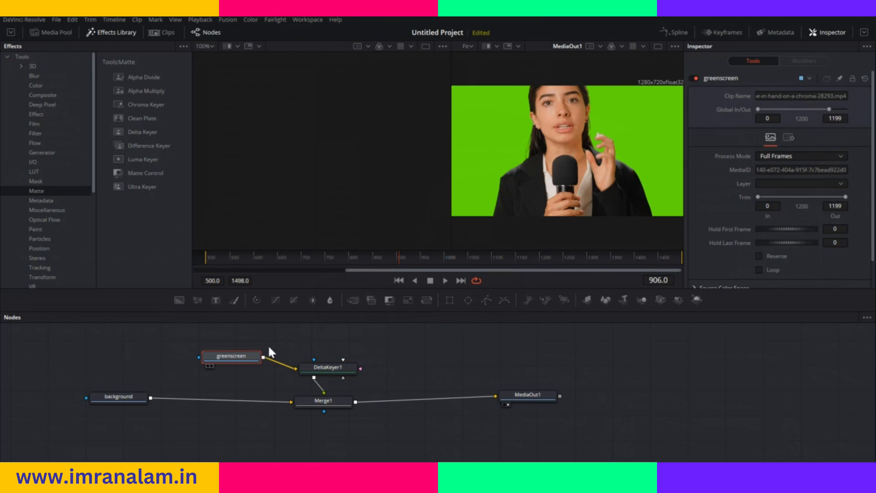
pyautogui.click(322, 371)
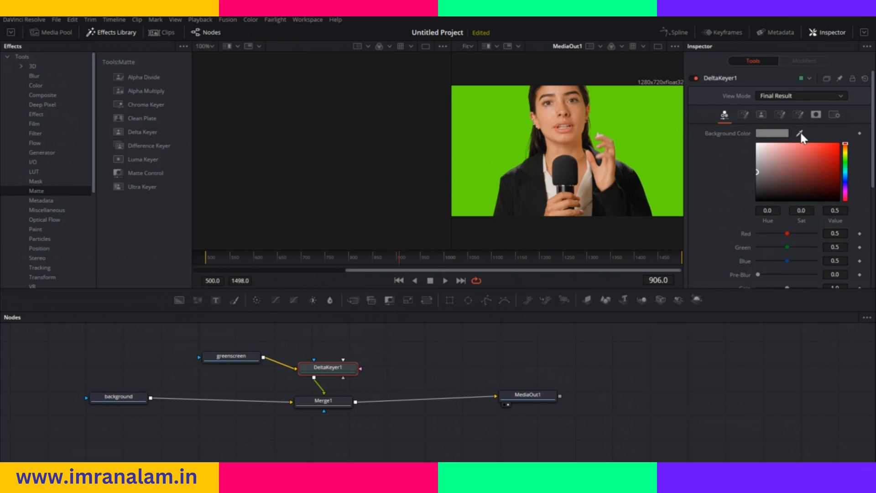
# Step: Sample the green backdrop as the Delta Keyer's background color and play back the composite to check the key
pyautogui.moveTo(799, 133); pyautogui.dragTo(658, 119)
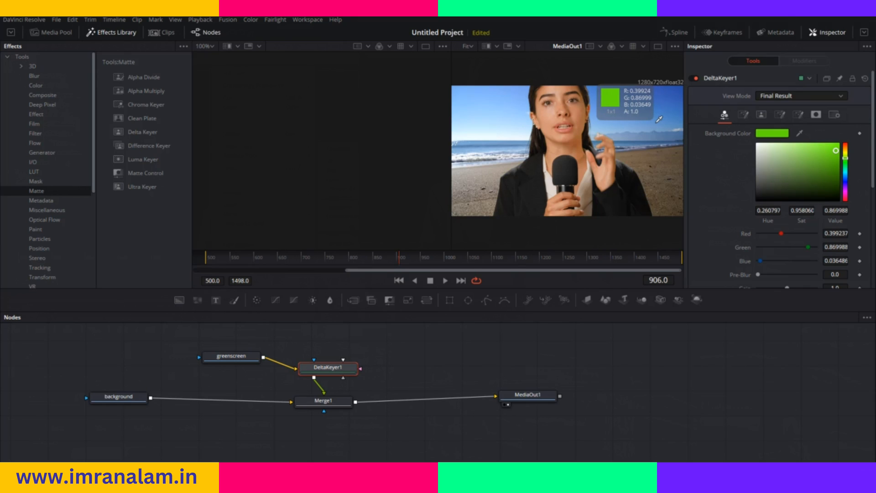
pyautogui.moveTo(659, 120); pyautogui.dragTo(659, 119)
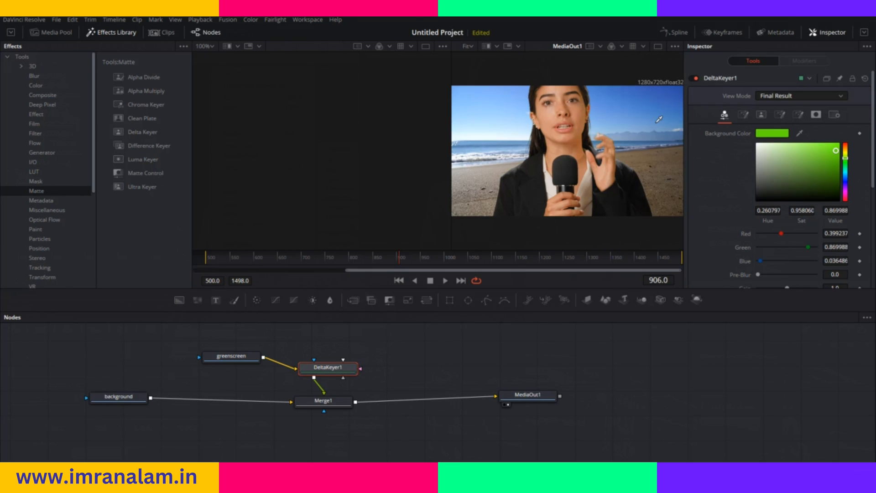
pyautogui.moveTo(338, 364); pyautogui.dragTo(332, 365)
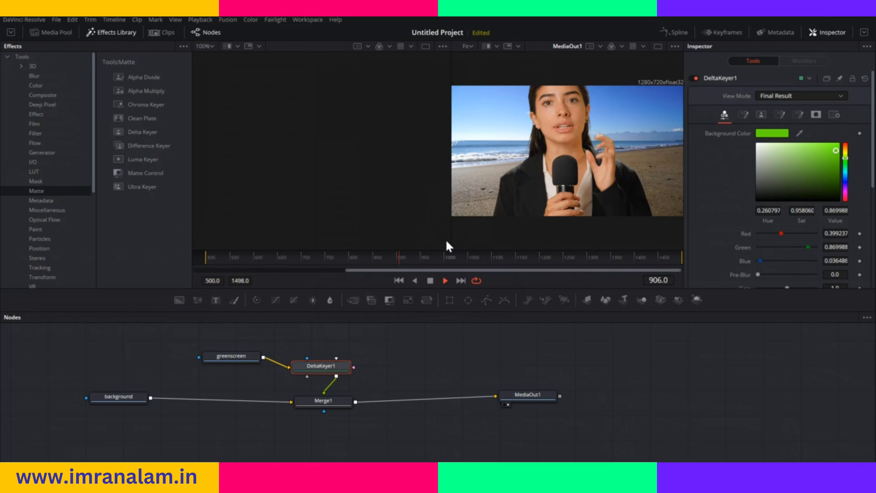
pyautogui.press('space')
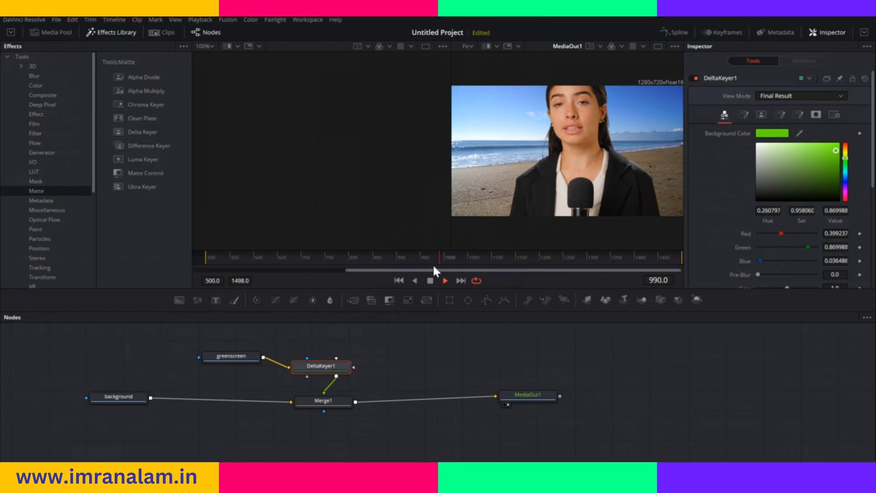
pyautogui.click(430, 281)
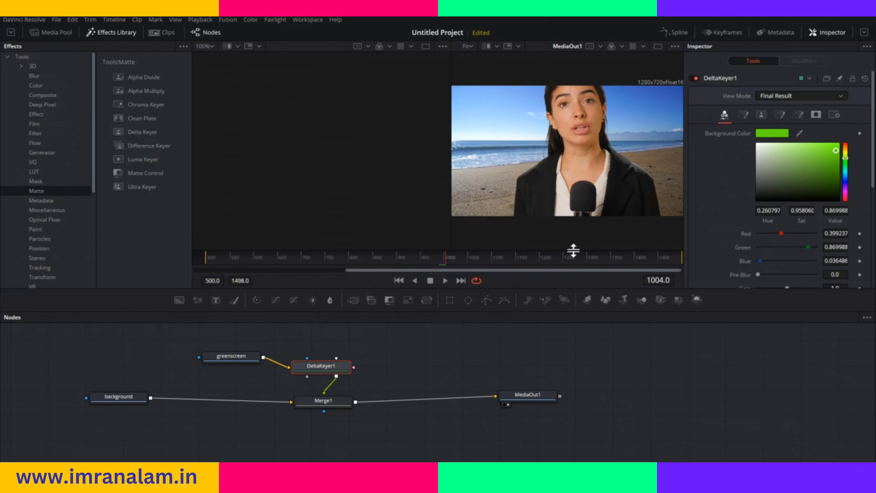
# Step: Insert a Transform node between the greenscreen node and the Delta Keyer and reduce its size to 0.72
pyautogui.moveTo(230, 356); pyautogui.dragTo(221, 347)
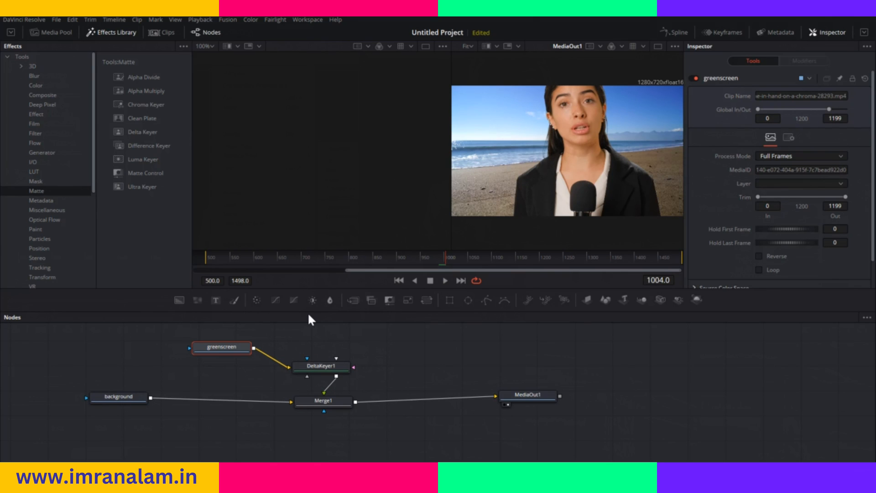
pyautogui.hotkey('shift', 'space')
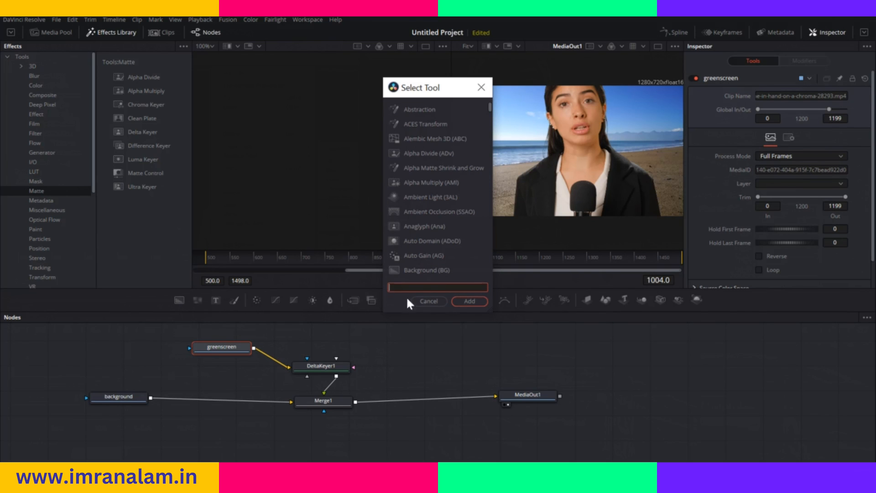
pyautogui.write('tra')
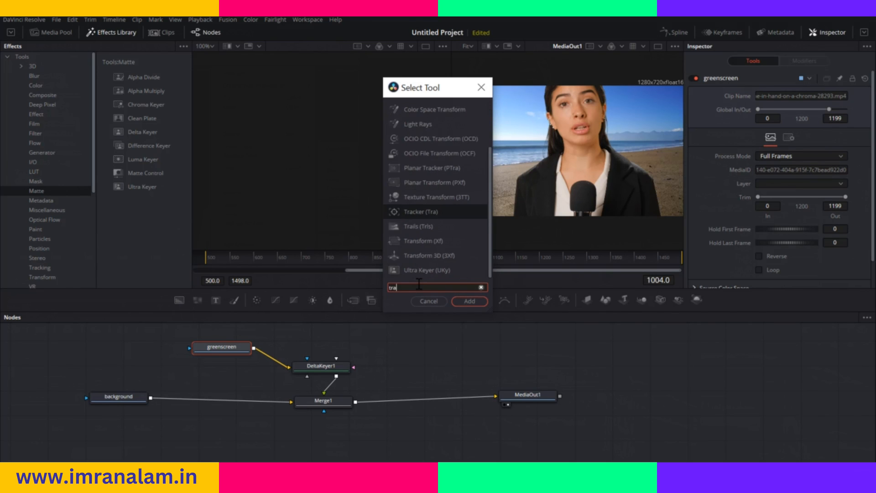
pyautogui.write('nsform')
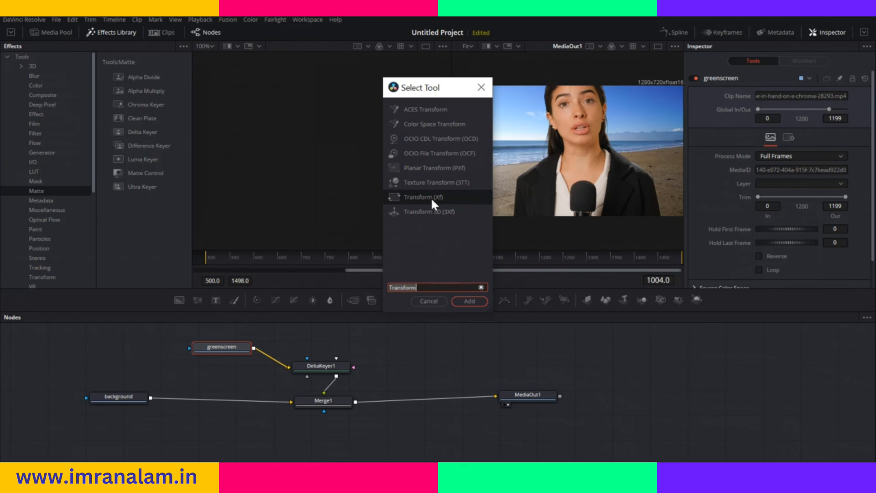
pyautogui.click(469, 302)
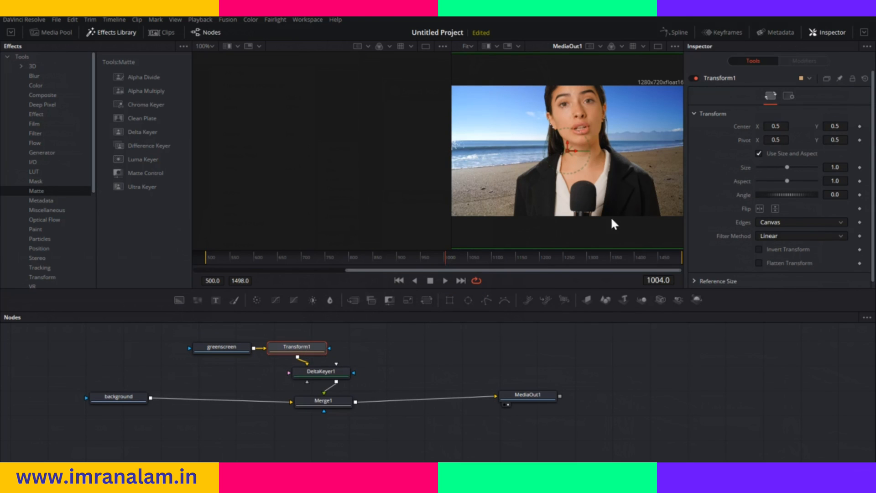
pyautogui.moveTo(786, 167); pyautogui.dragTo(777, 167)
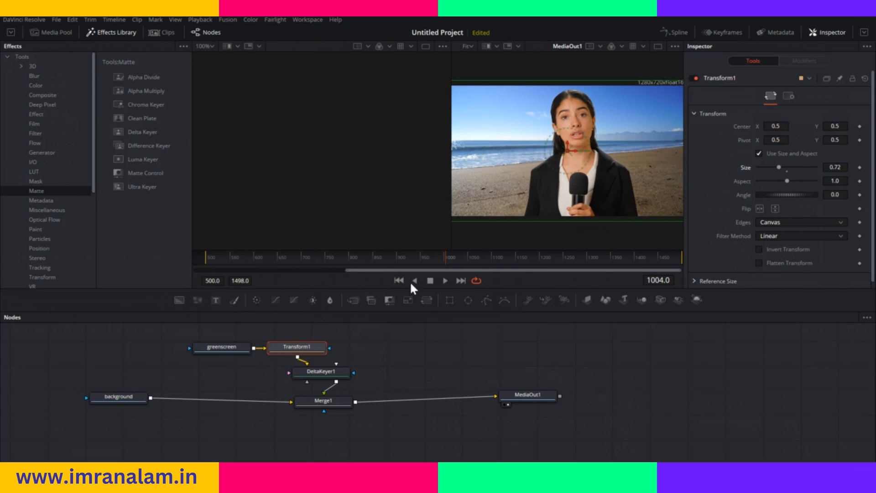